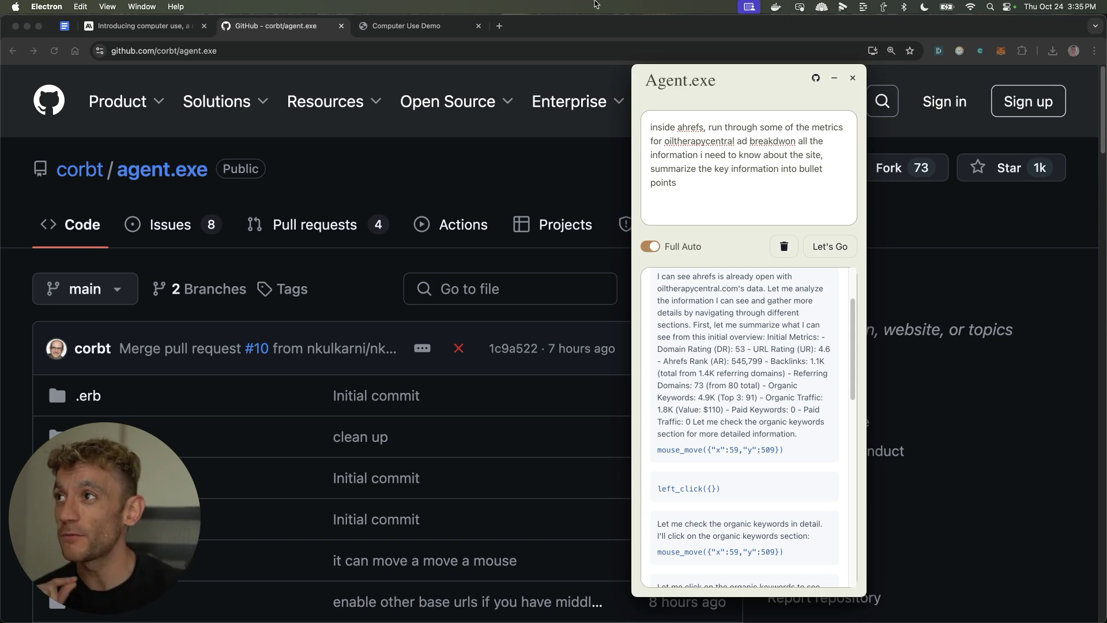
Step: Move the Agent.exe window aside and back while switching between the Computer Use Demo and agent.exe GitHub pages
{"action": "left_click", "coordinate": [415, 26]}
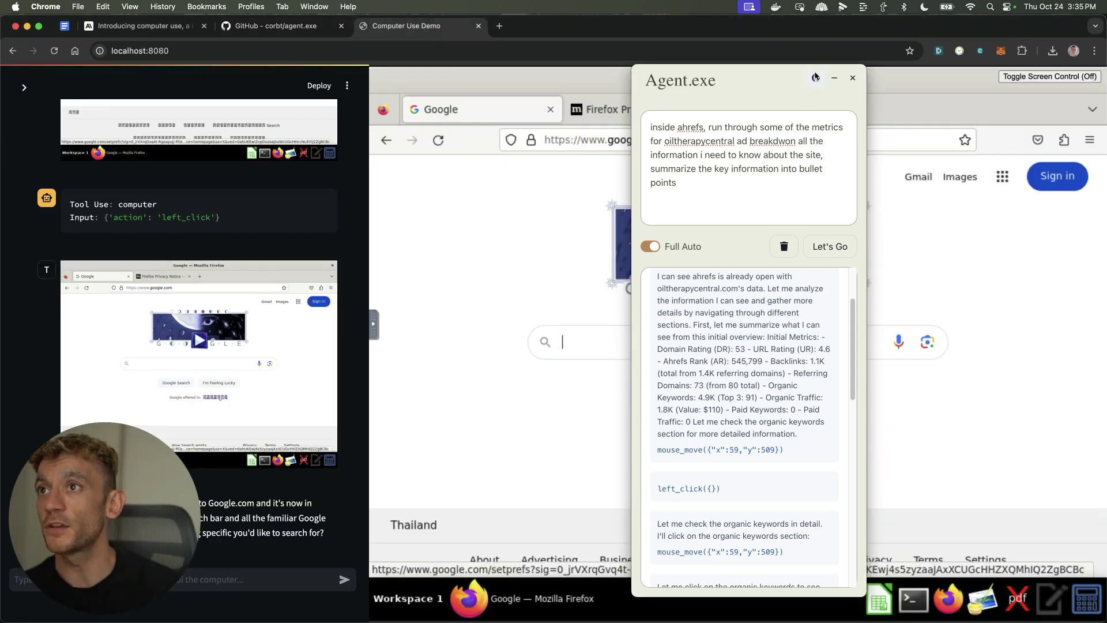
{"action": "left_click_drag", "start_coordinate": [816, 77], "coordinate": [1066, 70]}
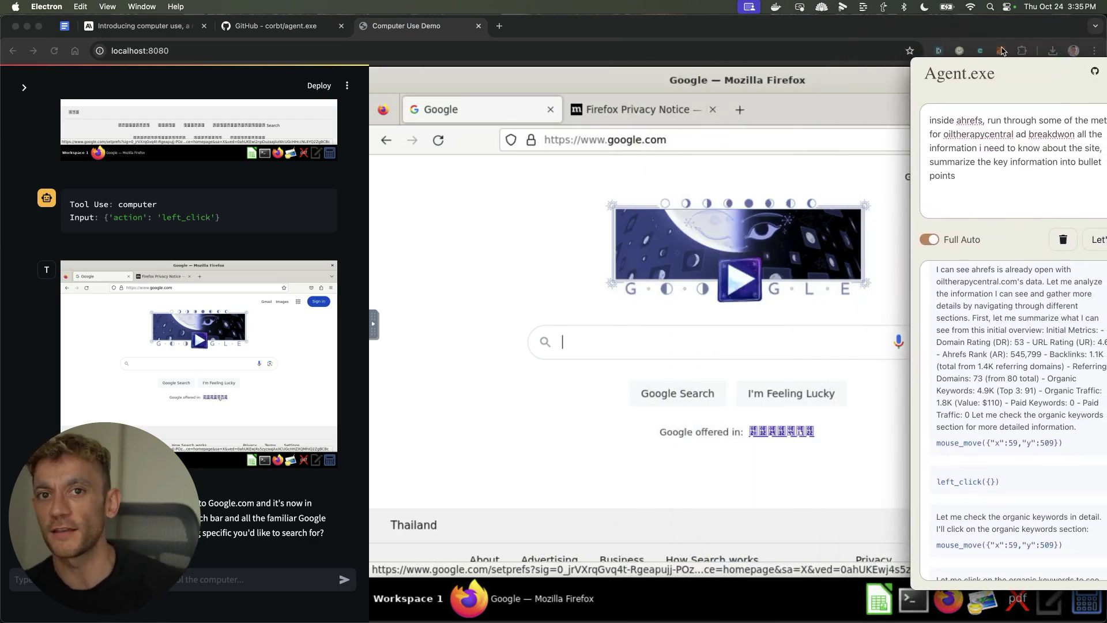
{"action": "left_click", "coordinate": [294, 29]}
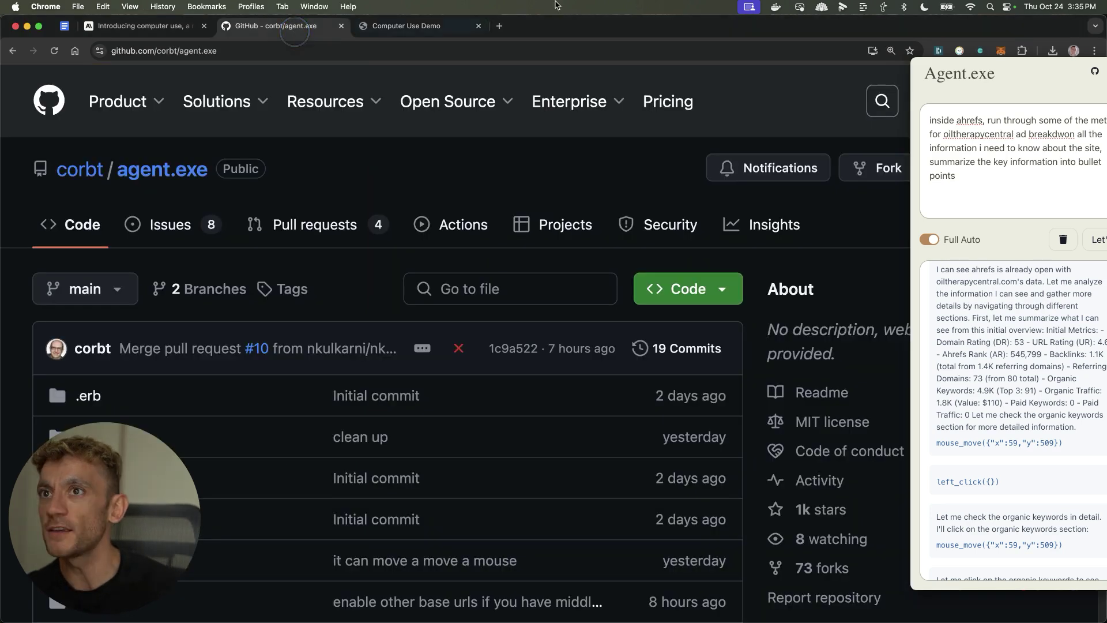
{"action": "left_click_drag", "start_coordinate": [1061, 67], "coordinate": [970, 54]}
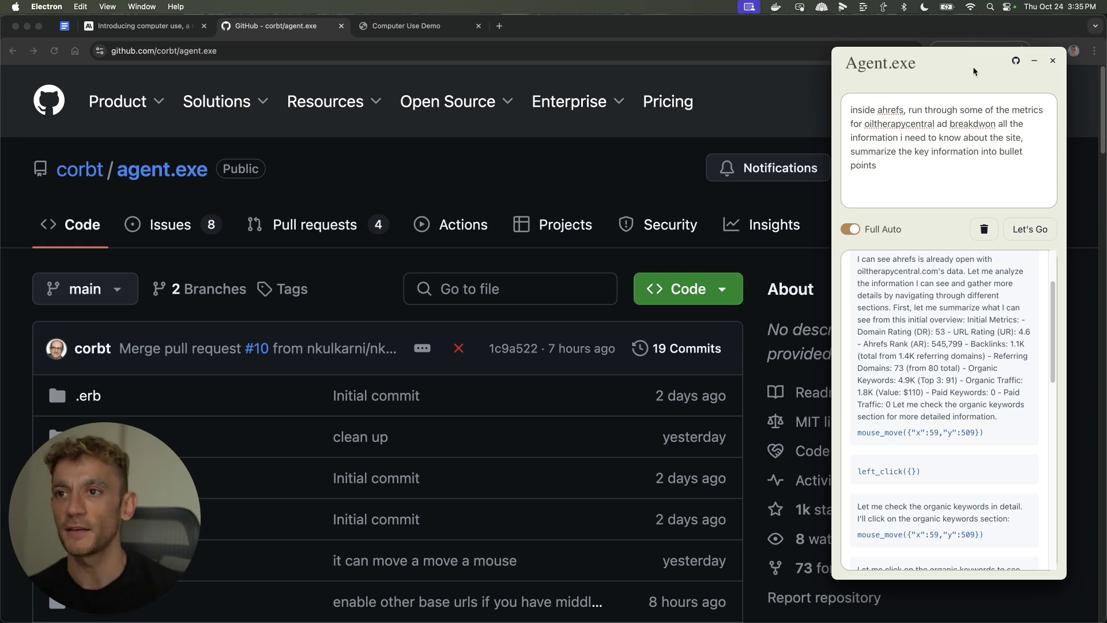
Step: Highlight the word 'Organic' in the agent log, clear the selection, and return to the Computer Use Demo page
{"action": "scroll", "coordinate": [946, 346], "scroll_direction": "up", "scroll_amount": 1}
{"action": "double_click", "coordinate": [982, 396]}
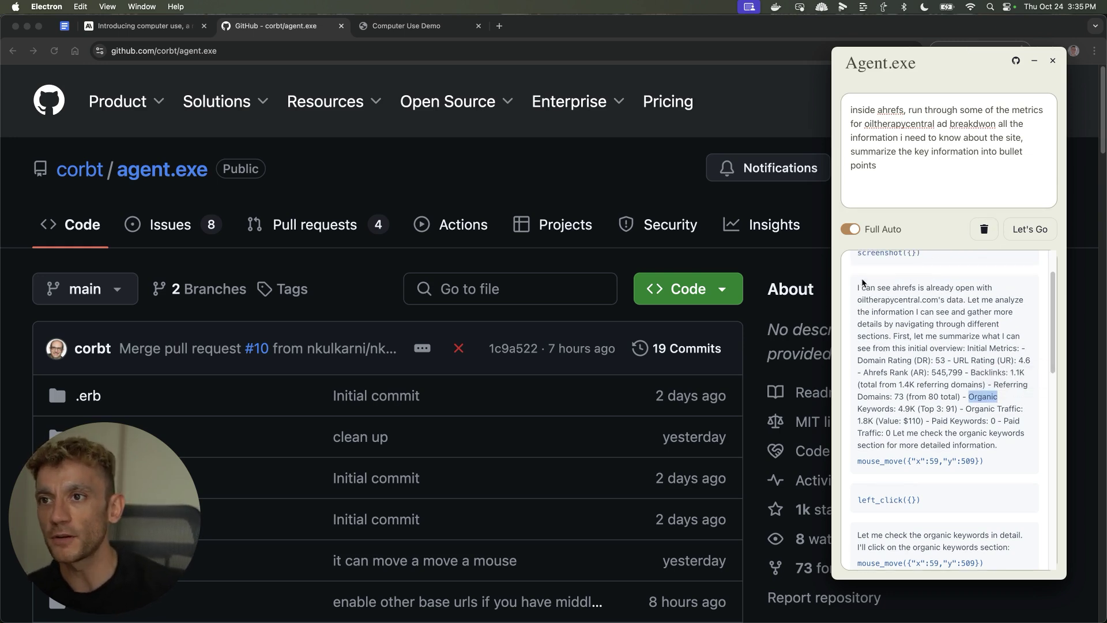
{"action": "scroll", "coordinate": [863, 283], "scroll_direction": "up", "scroll_amount": 2}
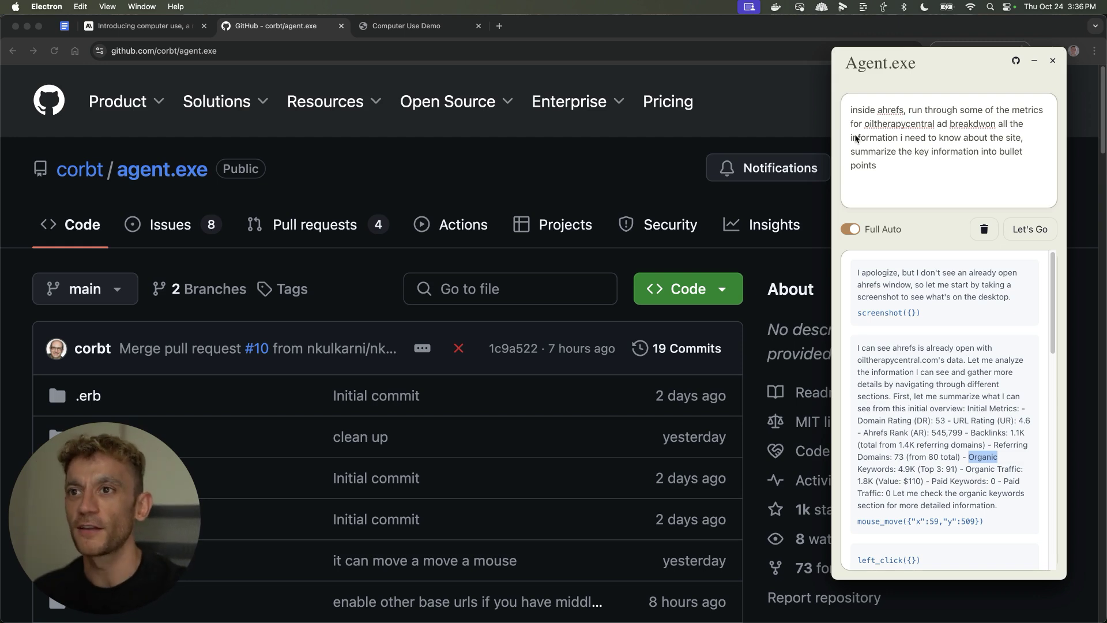
{"action": "left_click", "coordinate": [884, 188]}
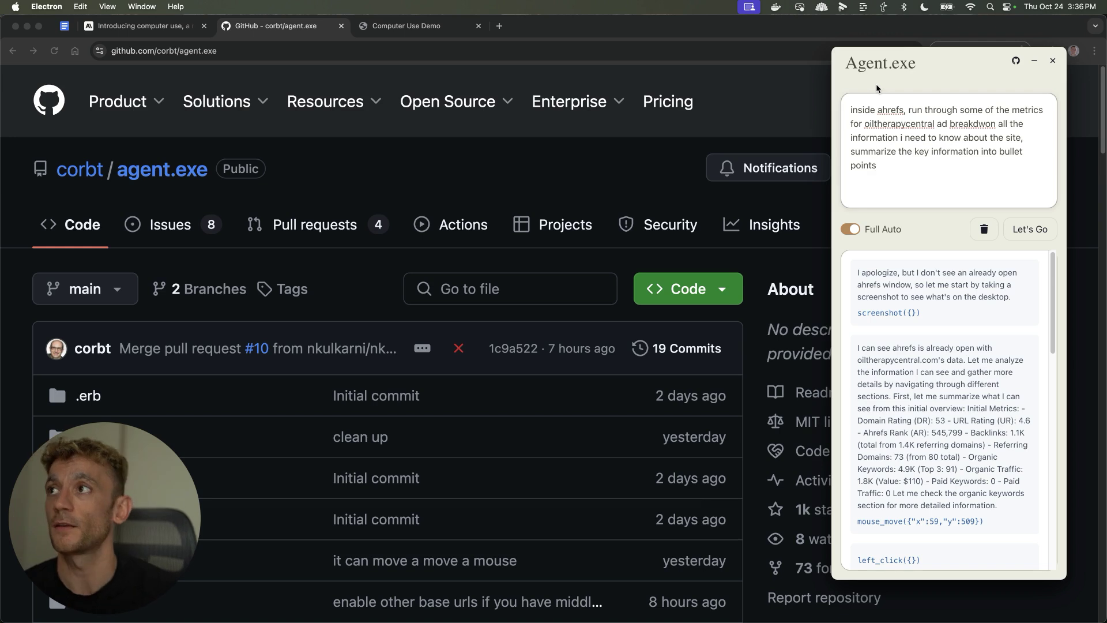
{"action": "left_click", "coordinate": [406, 26]}
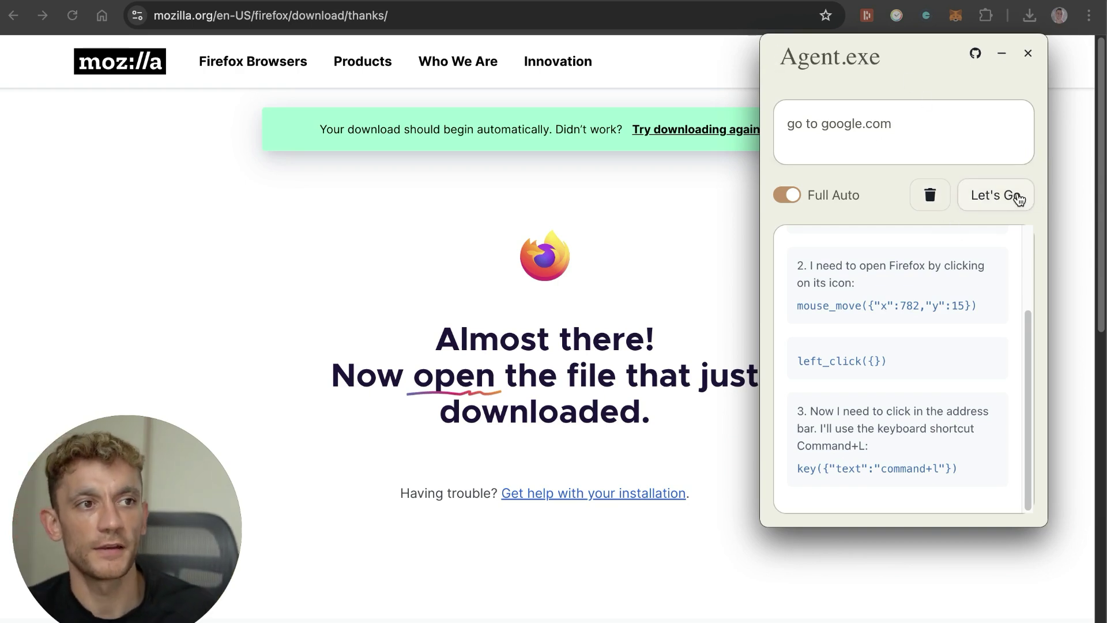
Step: Run the agent so it enters google.com in the address bar and loads the Google homepage
{"action": "left_click", "coordinate": [1014, 197]}
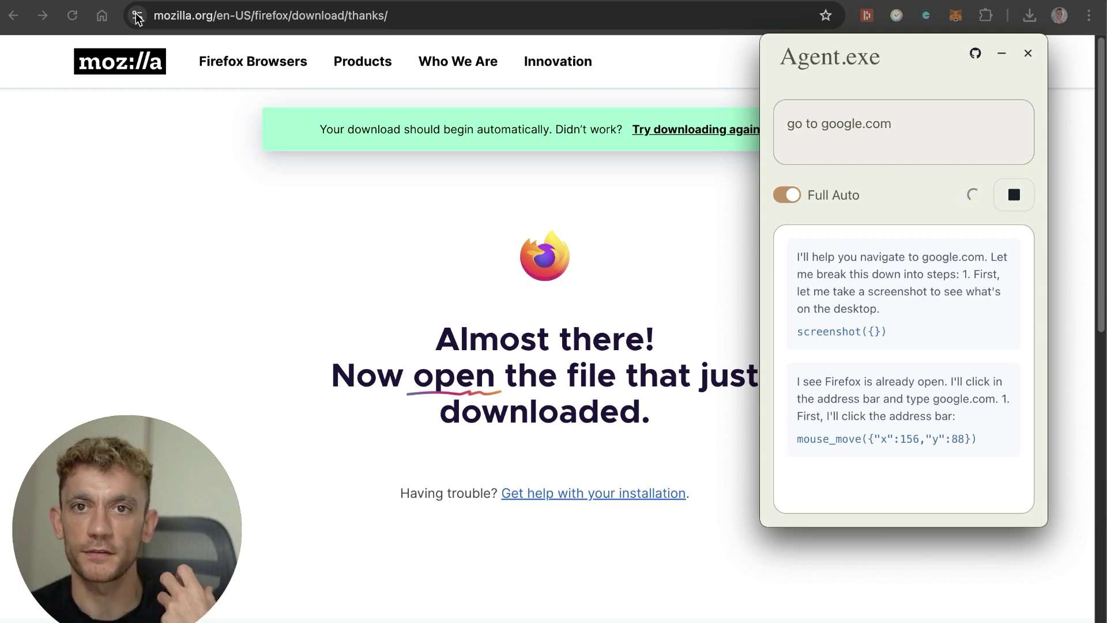
{"action": "left_click", "coordinate": [137, 18]}
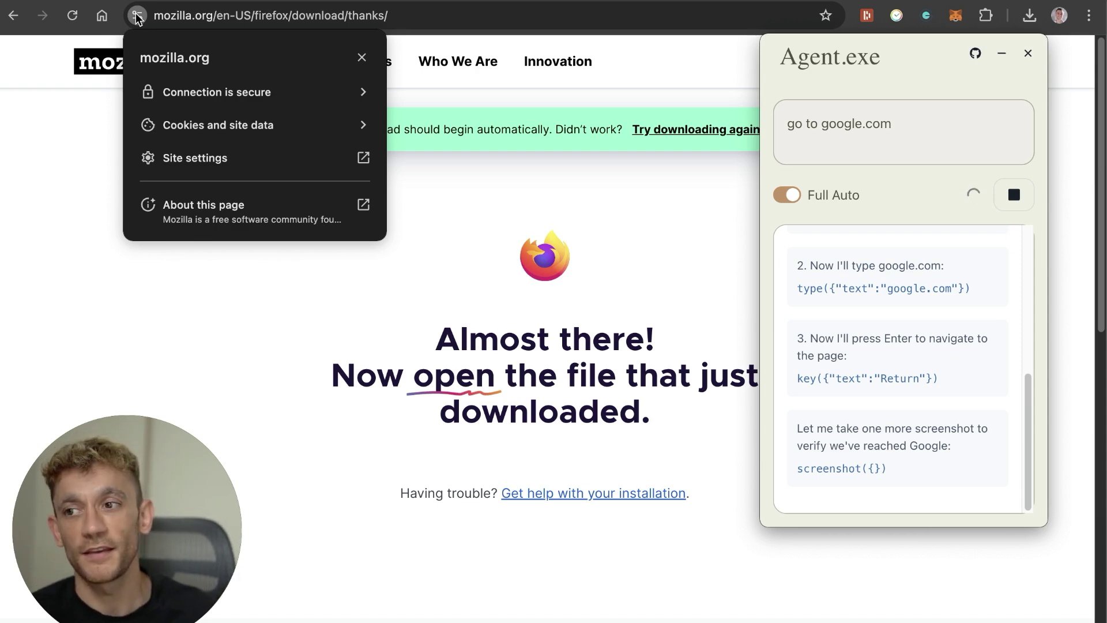
{"action": "left_click", "coordinate": [270, 17]}
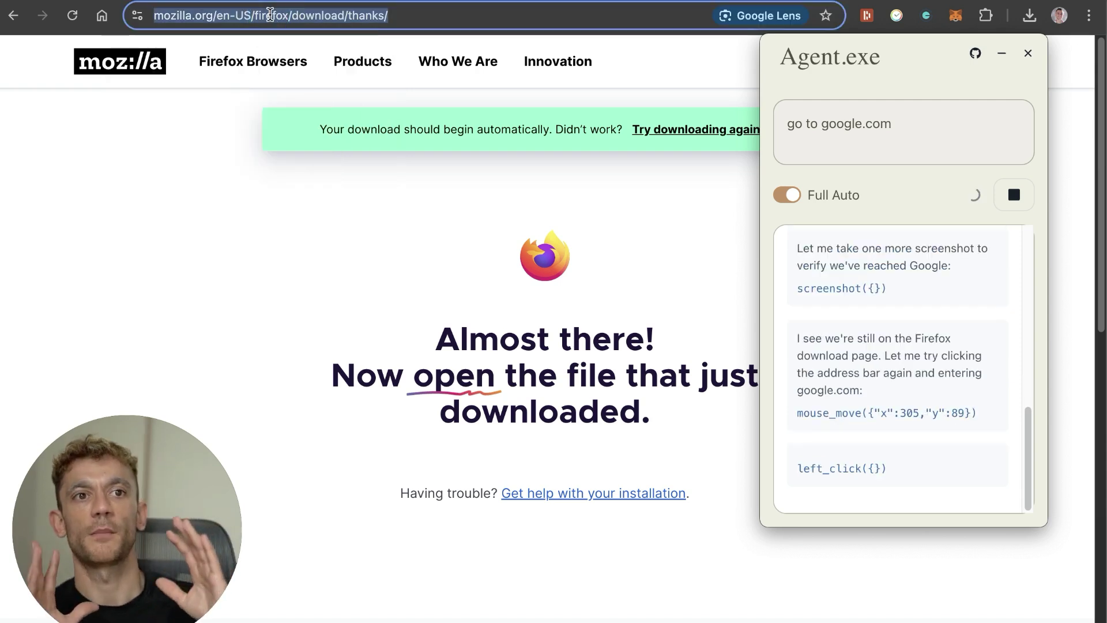
{"action": "type", "text": "google.com"}
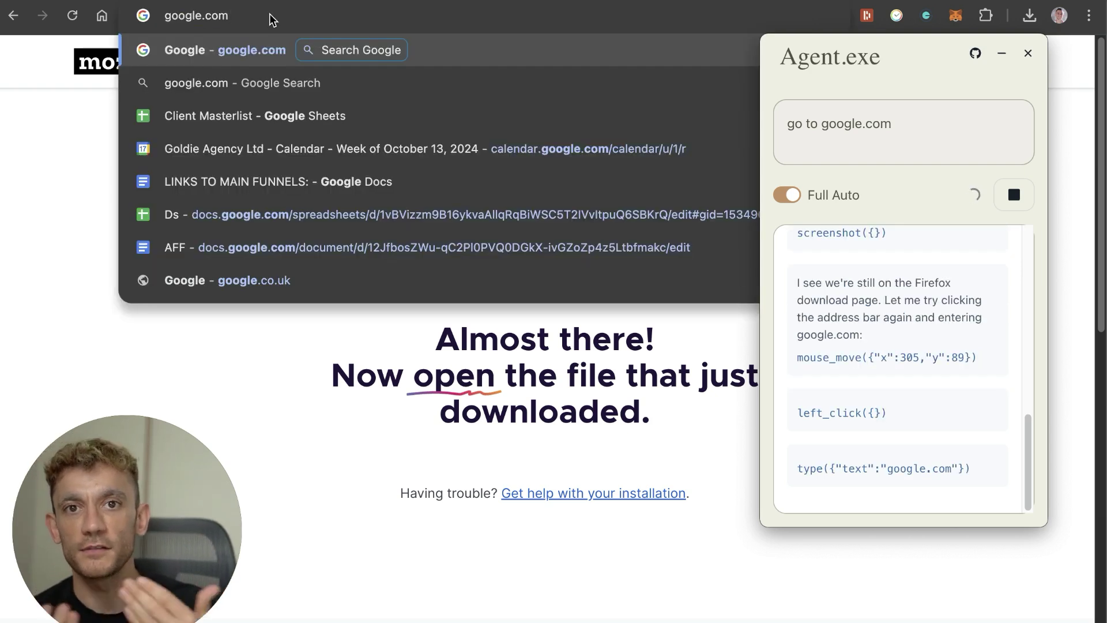
{"action": "key", "text": "Return"}
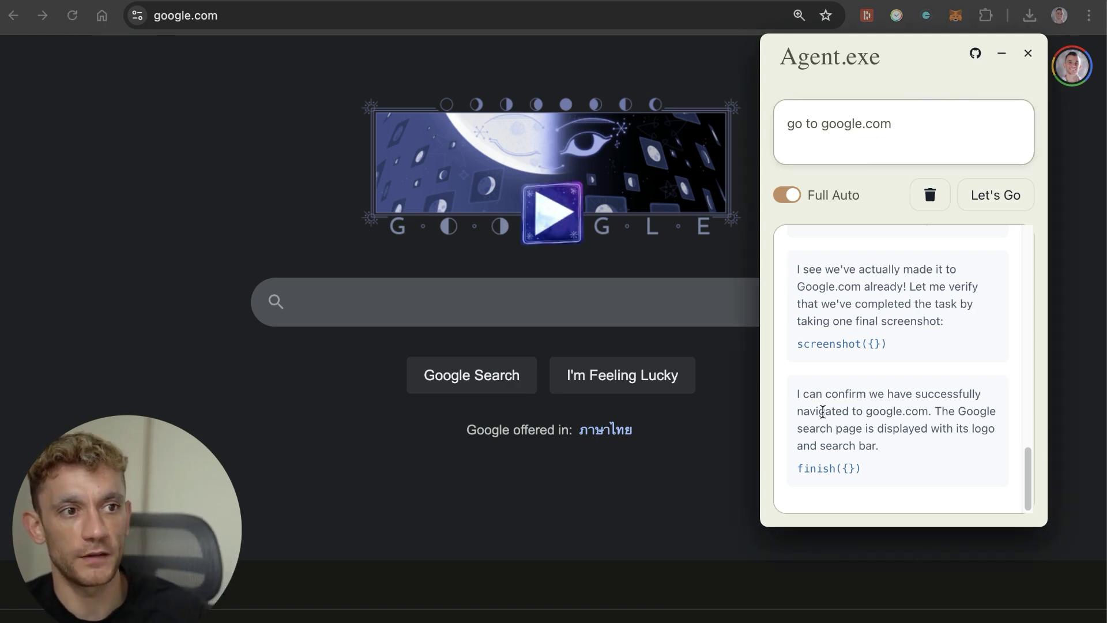
Step: Overwrite the 'go to google.com' prompt with the pasted bird keyword research and sheets.new task
{"action": "left_click_drag", "start_coordinate": [797, 390], "coordinate": [939, 472]}
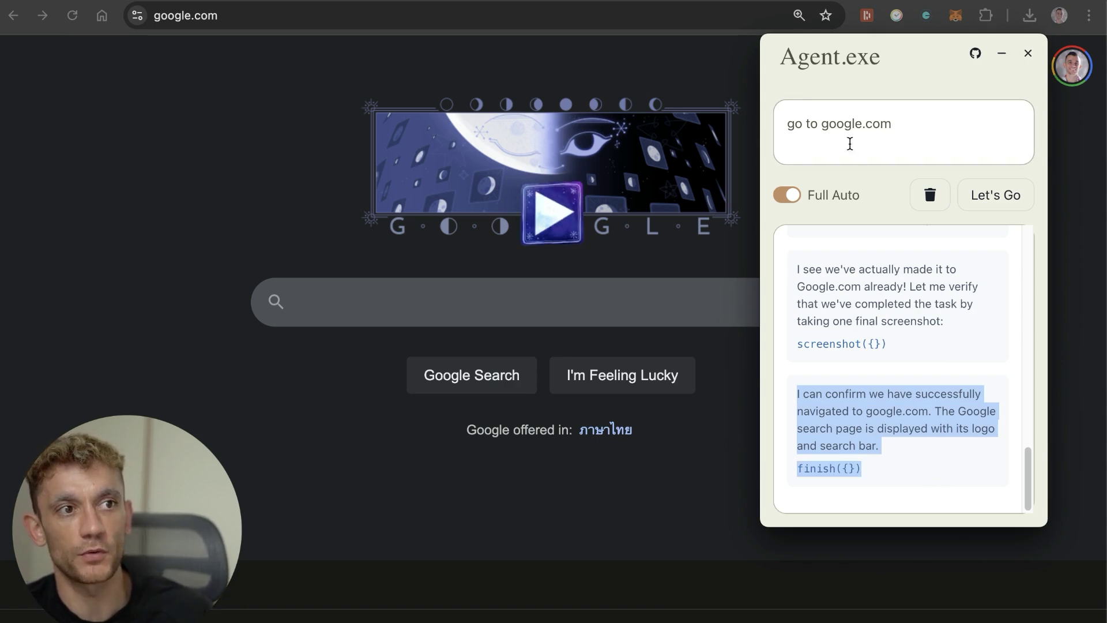
{"action": "double_click", "coordinate": [896, 134]}
{"action": "triple_click", "coordinate": [897, 135]}
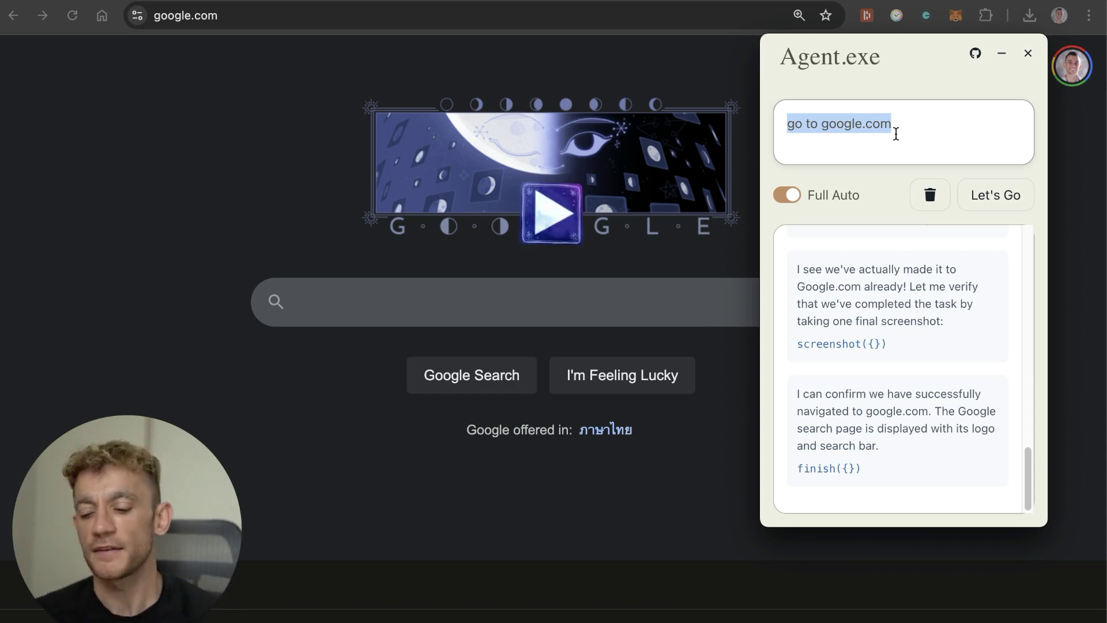
{"action": "type", "text": "do some keyword research for my birds website, then go to sheets.new > Fill out the details in a spreadsheet for me"}
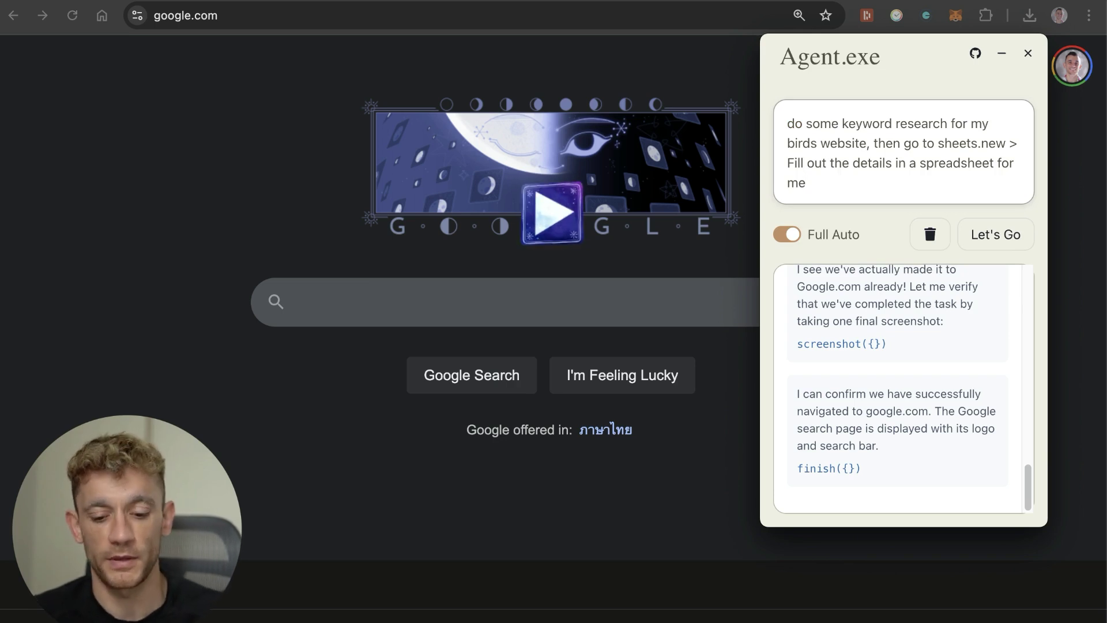
Step: Launch the agent, which searches Google for 'bird keywords for website' and opens a new sheet
{"action": "left_click", "coordinate": [994, 234]}
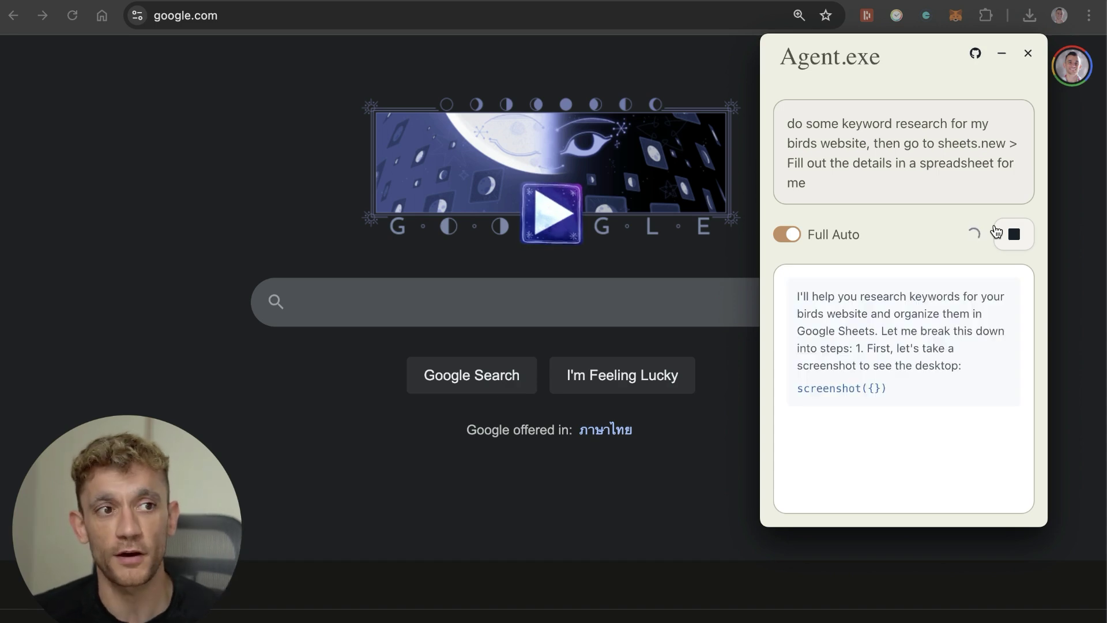
{"action": "left_click", "coordinate": [362, 300]}
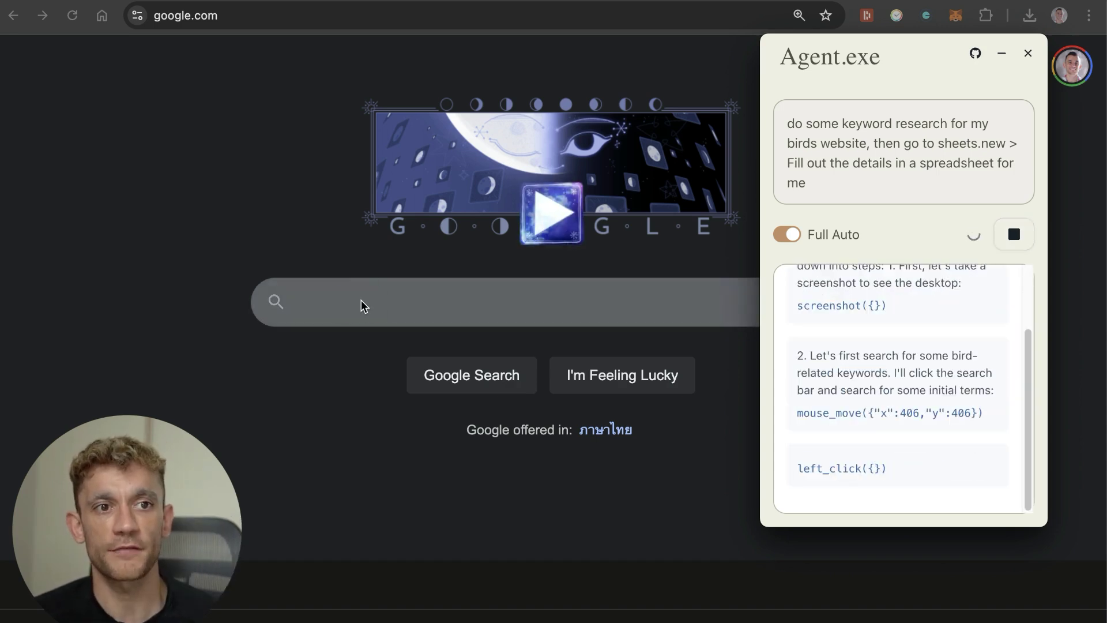
{"action": "type", "text": "bird keywords for website"}
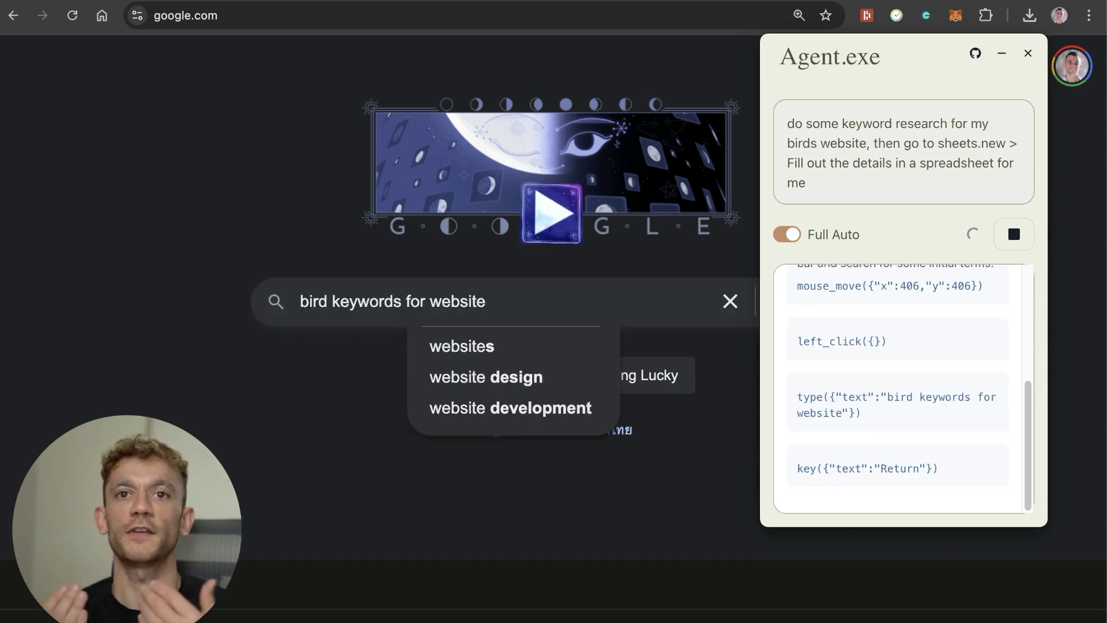
{"action": "key", "text": "Return"}
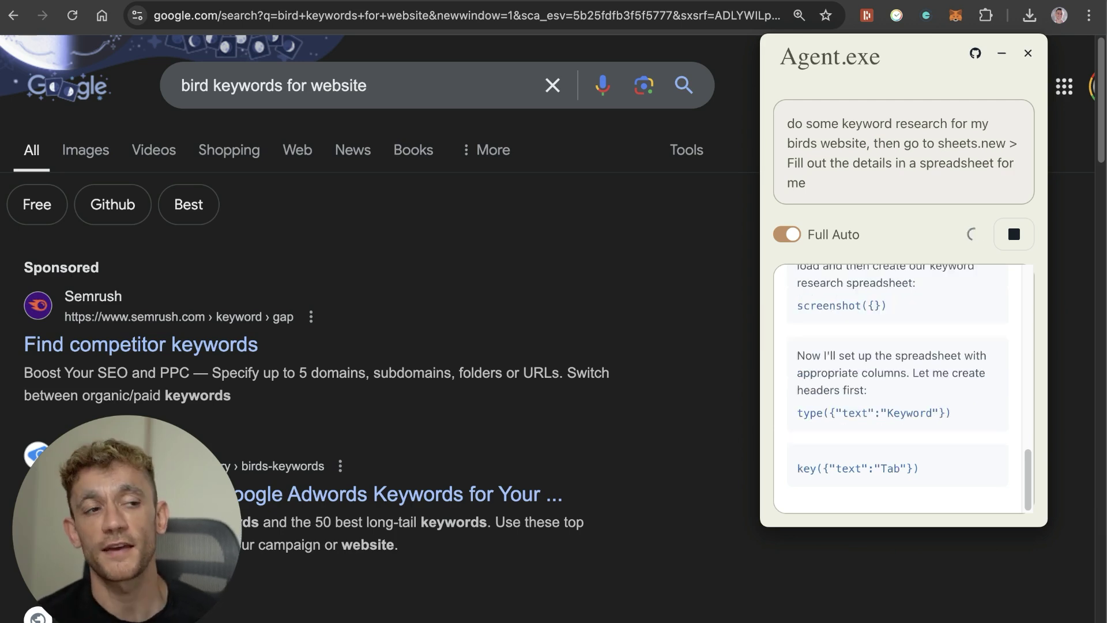
{"action": "scroll", "coordinate": [380, 346], "scroll_direction": "down", "scroll_amount": 10}
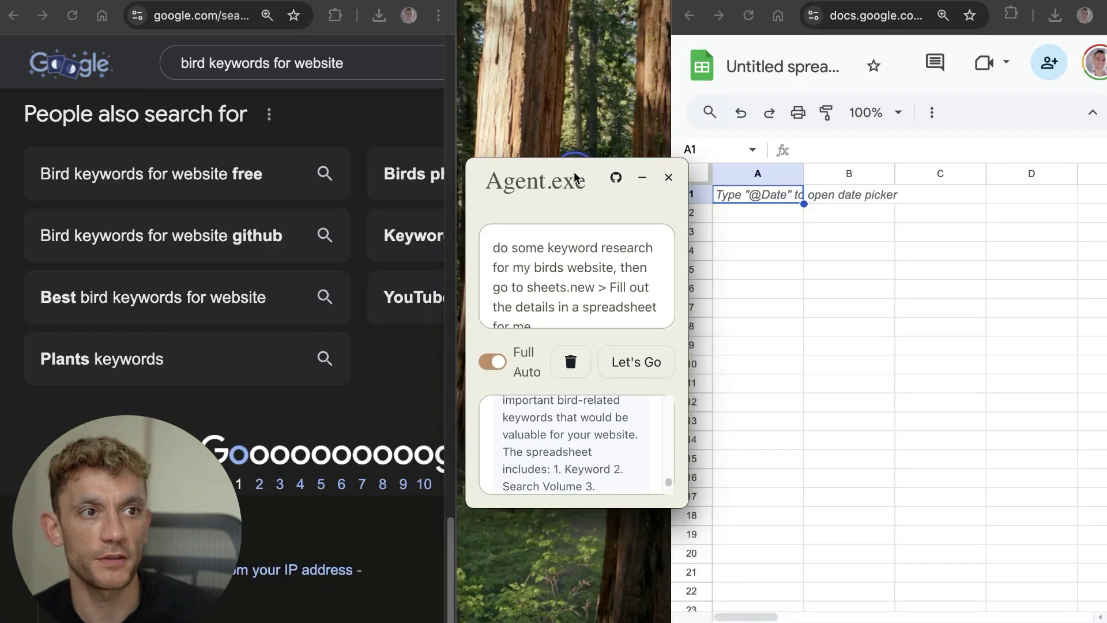
Step: Bring the spreadsheet forward and check cells B7 and A1
{"action": "scroll", "coordinate": [450, 92], "scroll_direction": "up", "scroll_amount": 5}
{"action": "left_click_drag", "start_coordinate": [456, 101], "coordinate": [667, 99]}
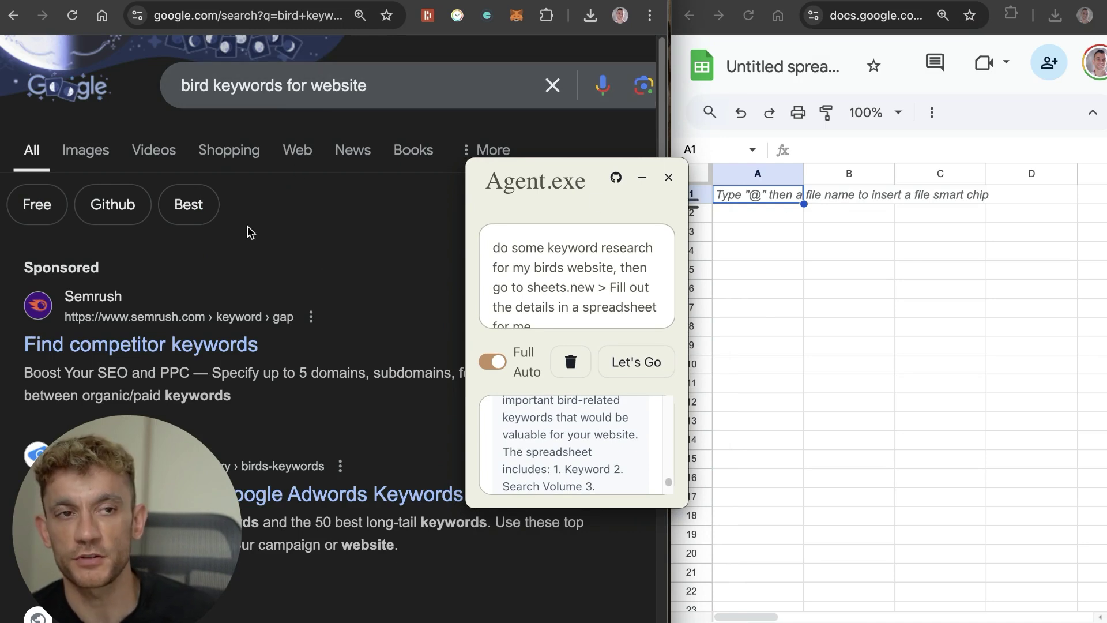
{"action": "left_click", "coordinate": [794, 255]}
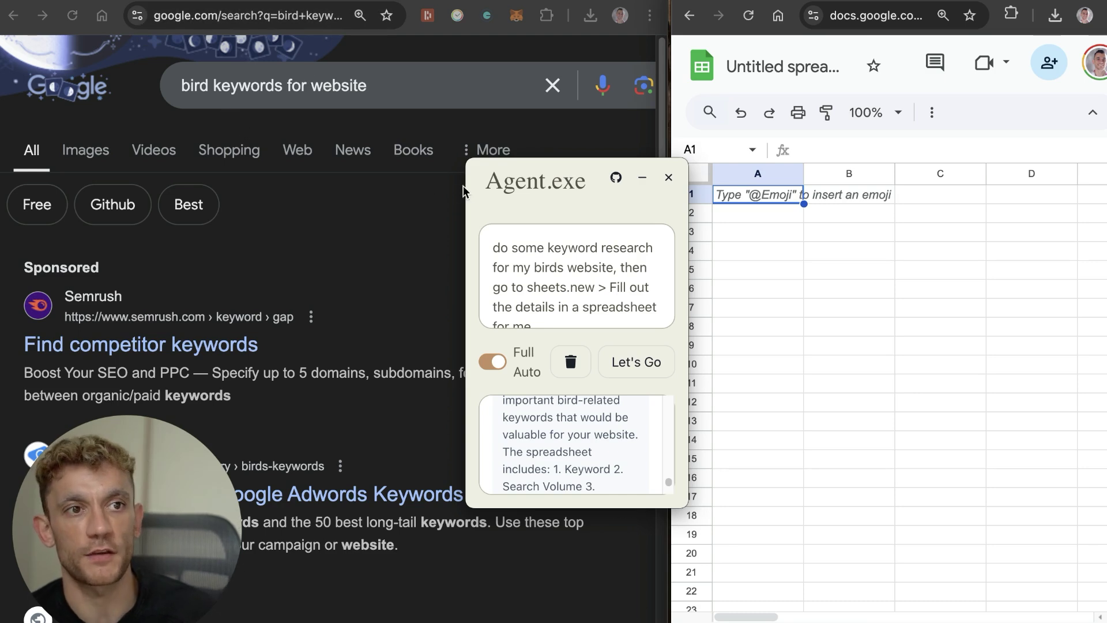
{"action": "left_click", "coordinate": [852, 308]}
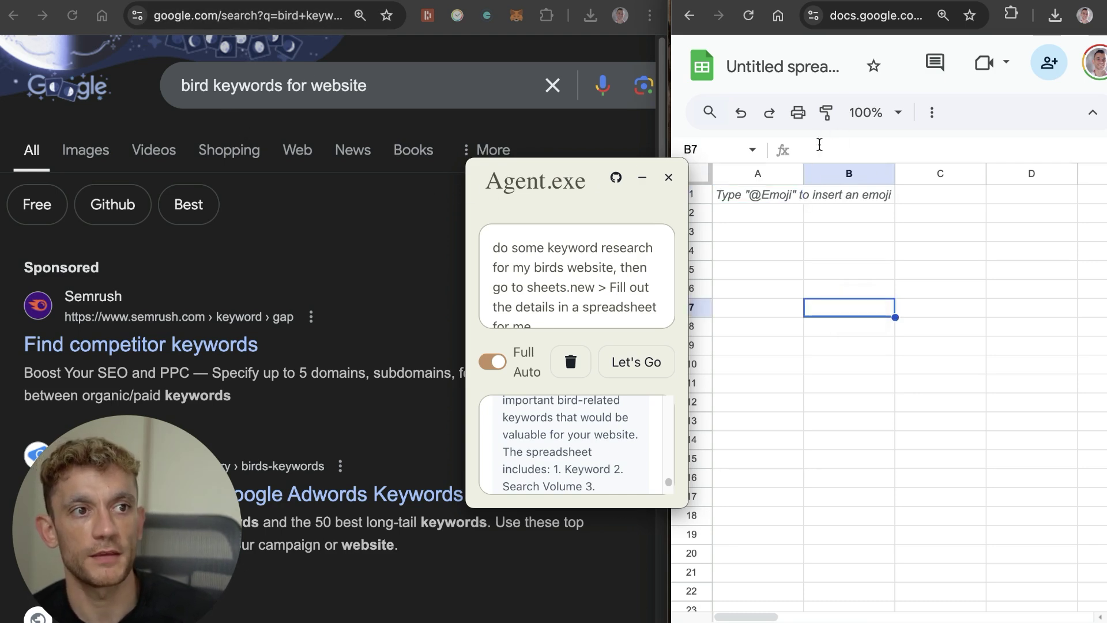
{"action": "left_click", "coordinate": [786, 196]}
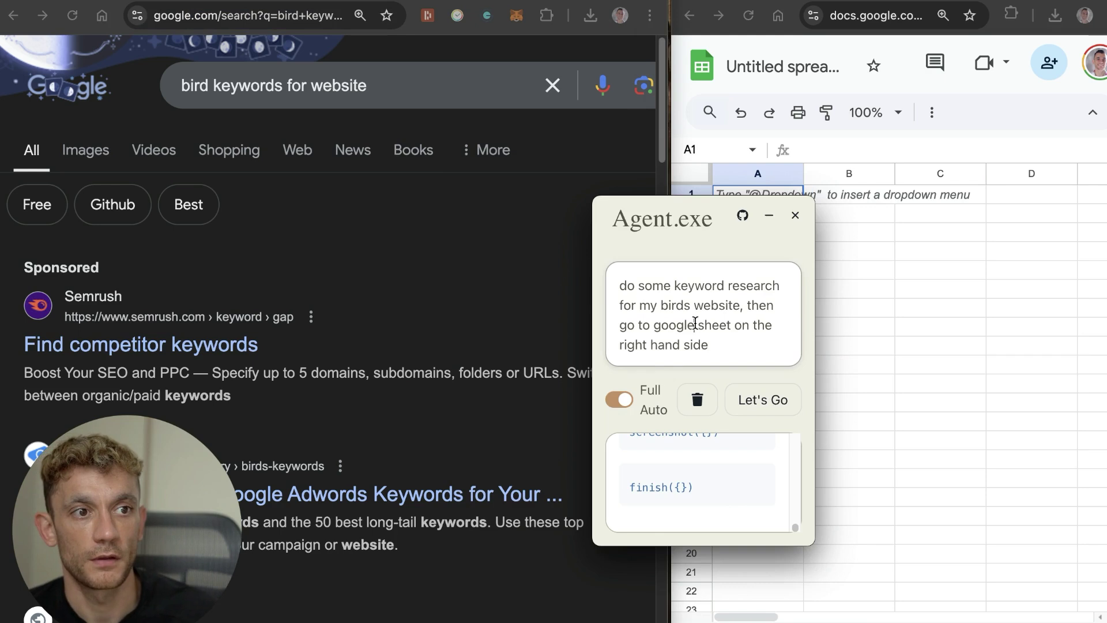
Step: Finish the prompt with 'and fill it out based on your research' and move the agent window down-left
{"action": "left_click", "coordinate": [753, 353]}
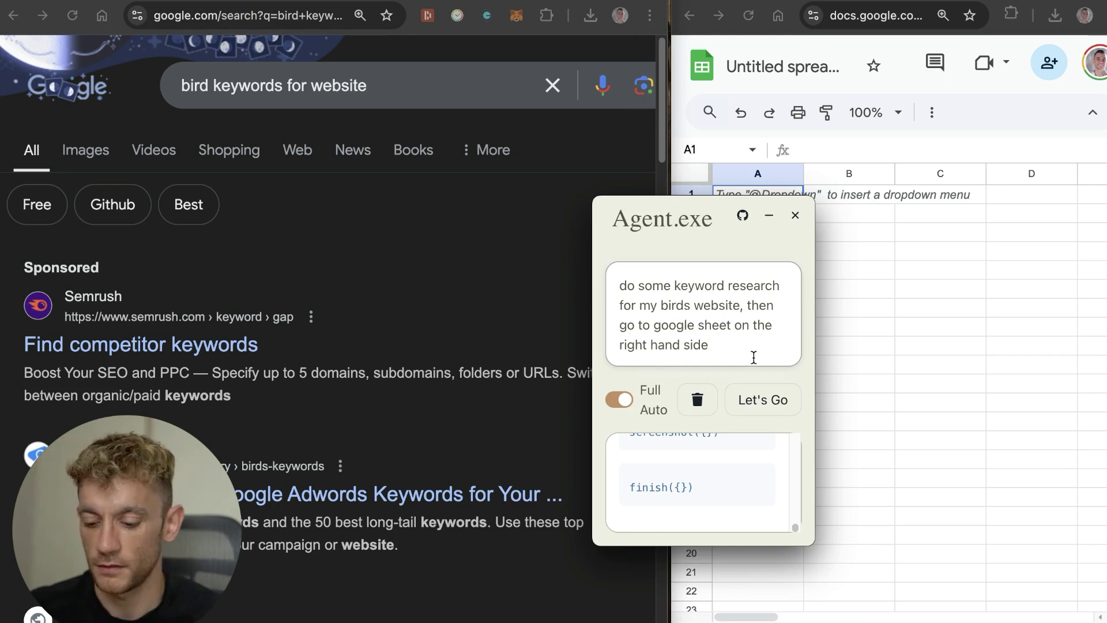
{"action": "type", "text": "and fill it out based on ou"}
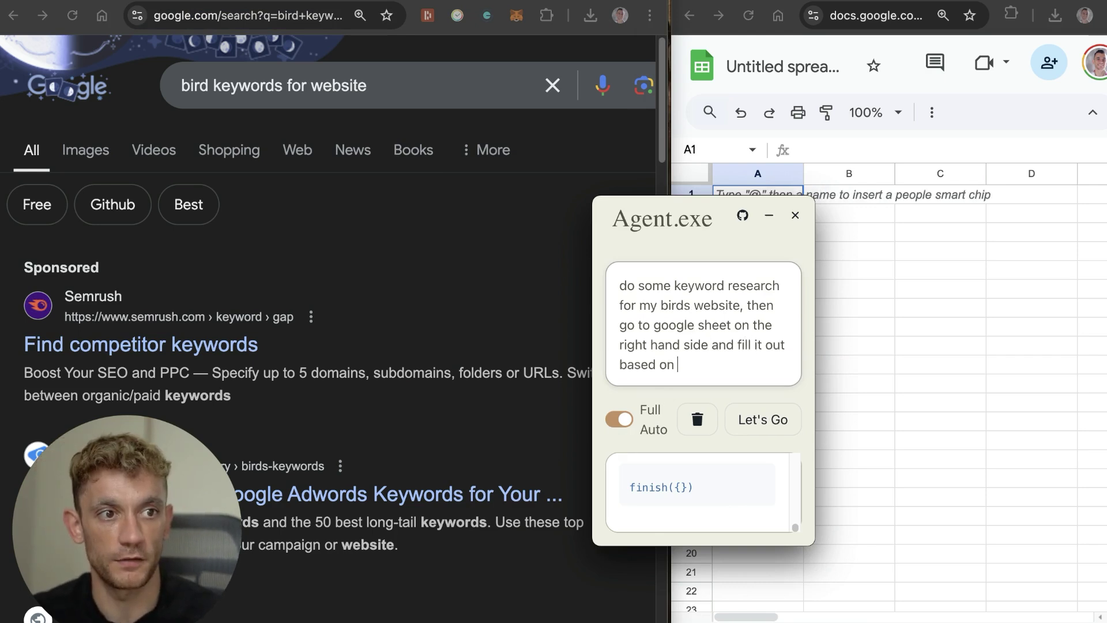
{"action": "key", "text": "BackSpace"}
{"action": "key", "text": "BackSpace"}
{"action": "type", "text": "you"}
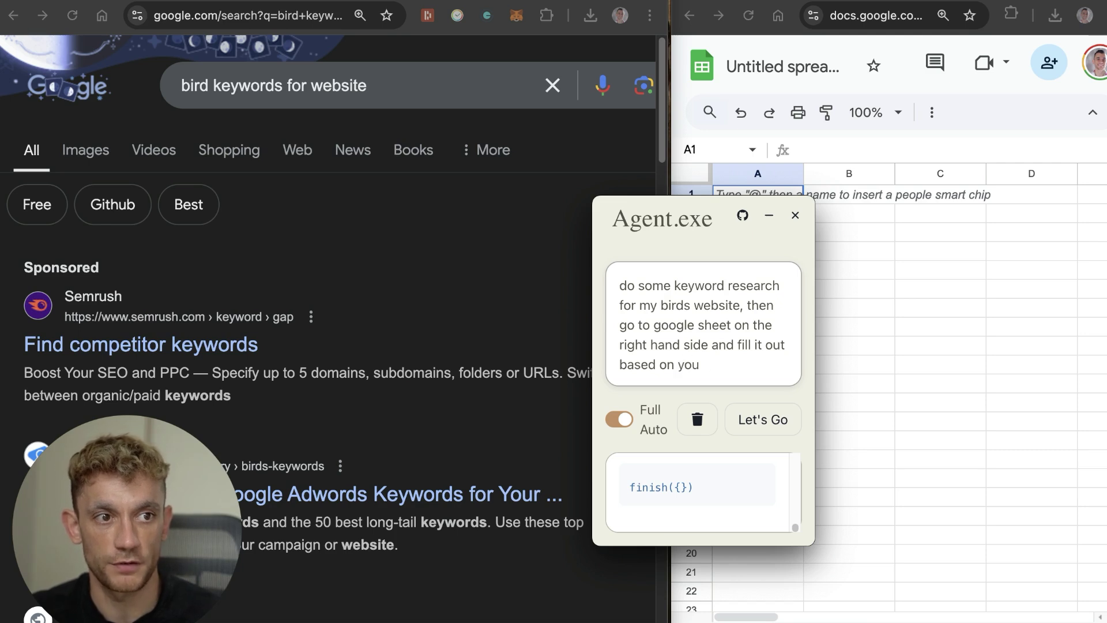
{"action": "type", "text": "r research"}
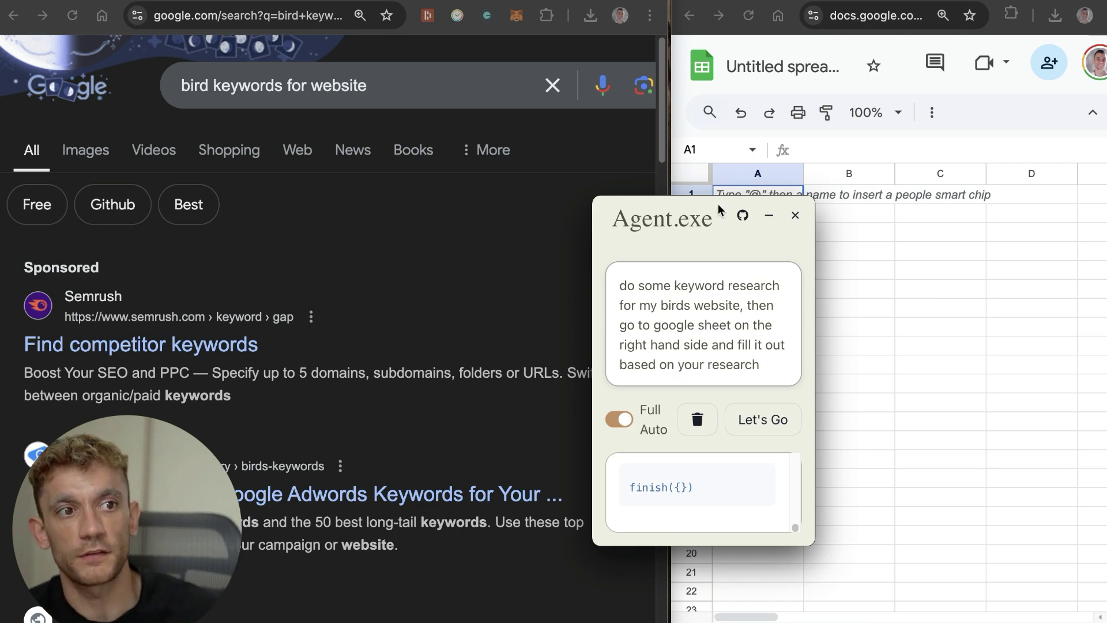
{"action": "left_click_drag", "start_coordinate": [693, 211], "coordinate": [547, 308]}
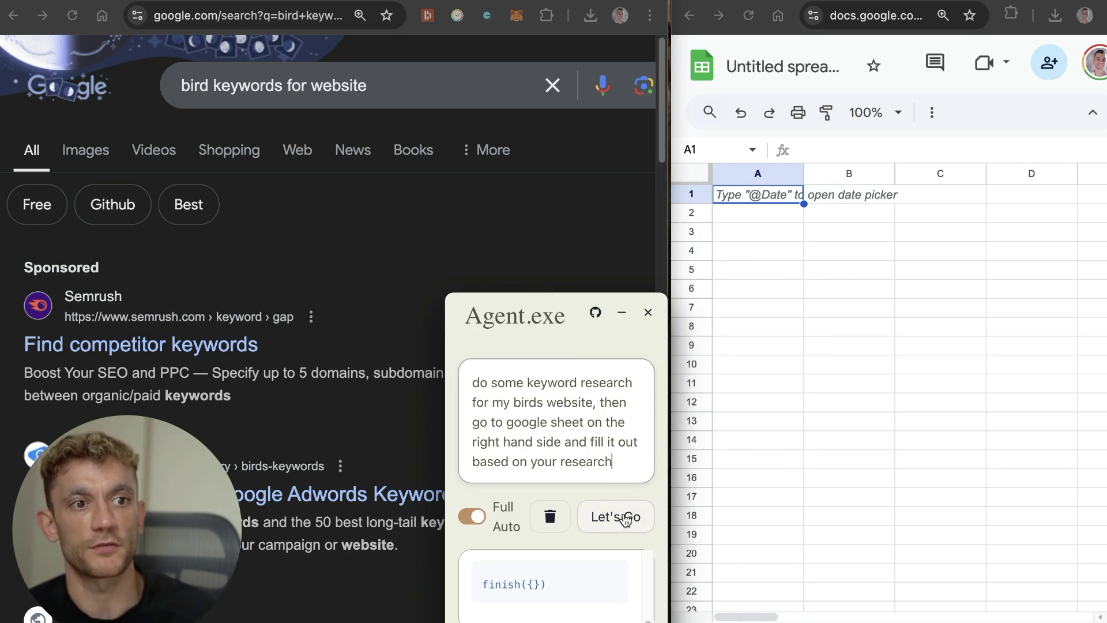
Step: Start the agent, which enters the 'Keyword' header and 'best pet birds for beginners' in column A
{"action": "left_click", "coordinate": [625, 518]}
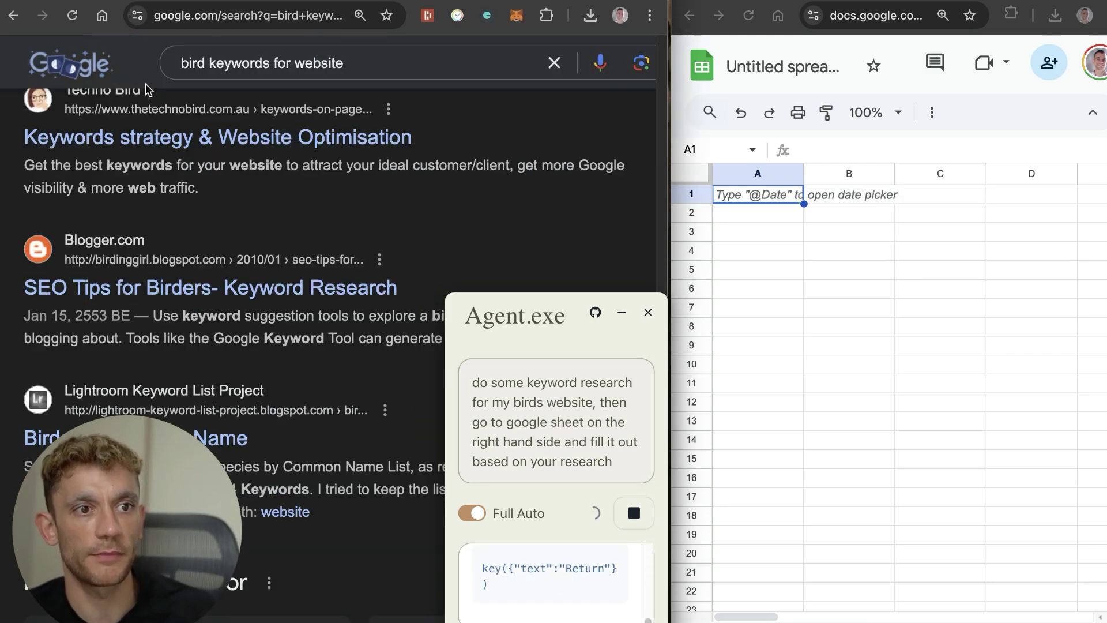
{"action": "scroll", "coordinate": [148, 89], "scroll_direction": "down", "scroll_amount": 8}
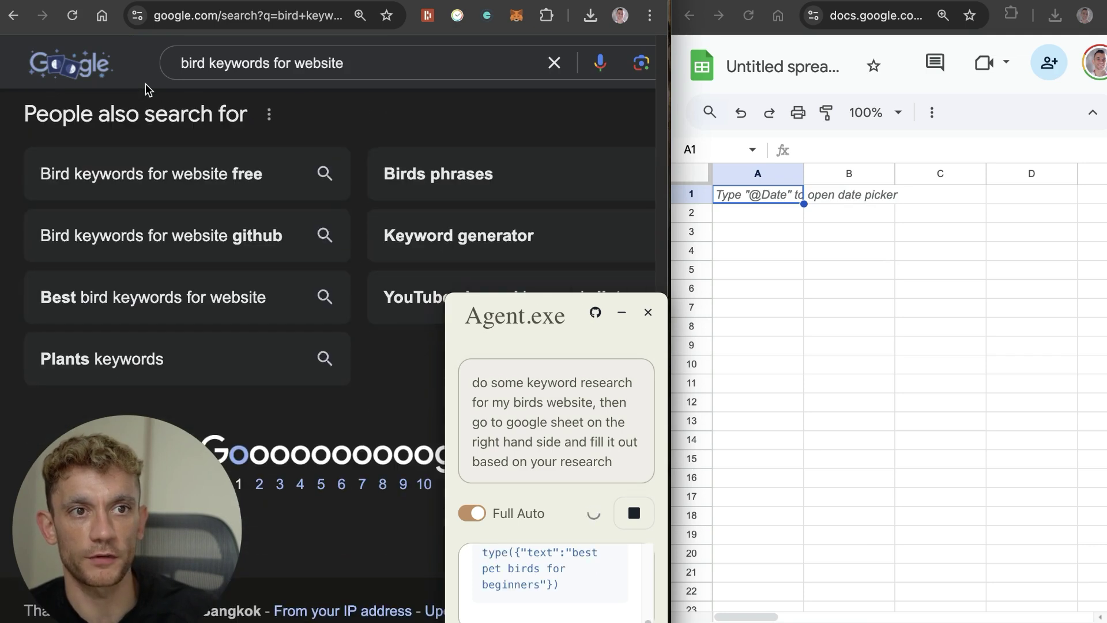
{"action": "left_click", "coordinate": [848, 198]}
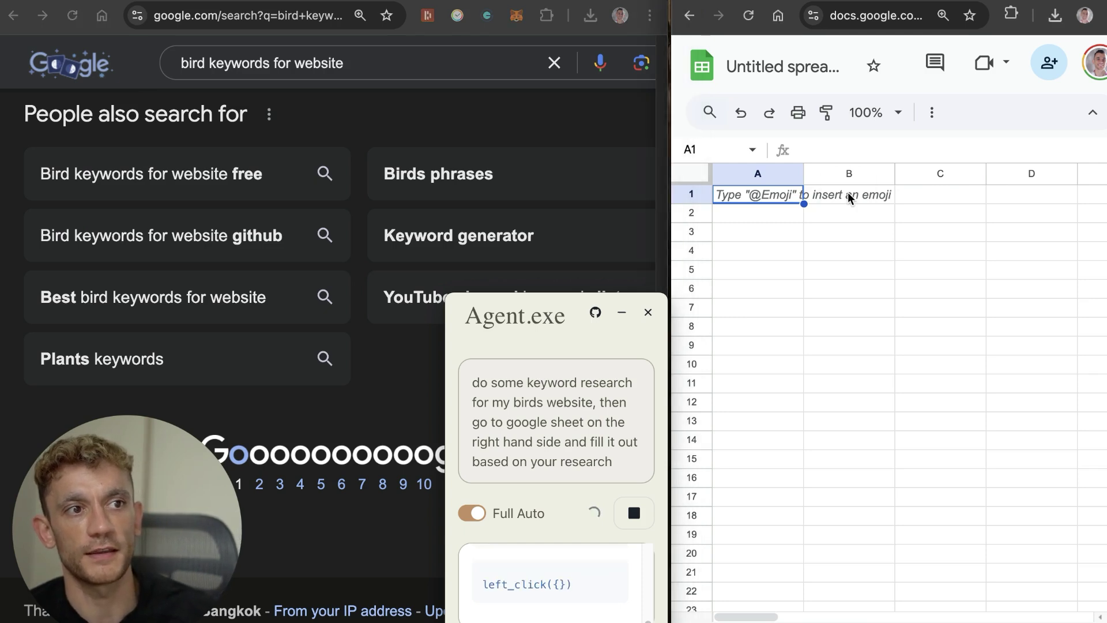
{"action": "type", "text": "Keyword"}
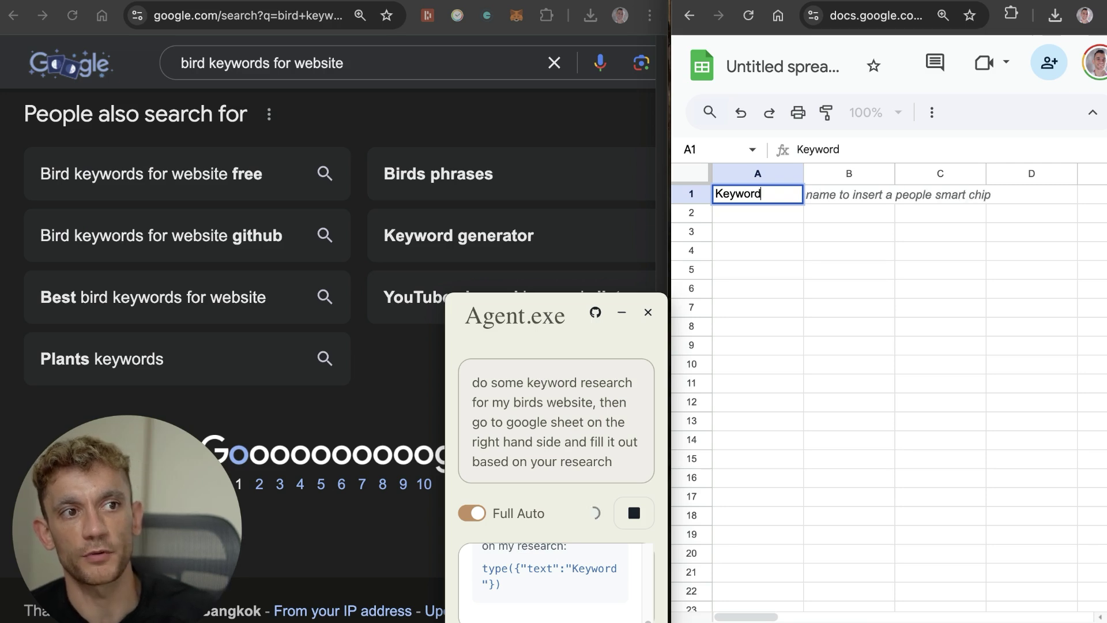
{"action": "key", "text": "Return"}
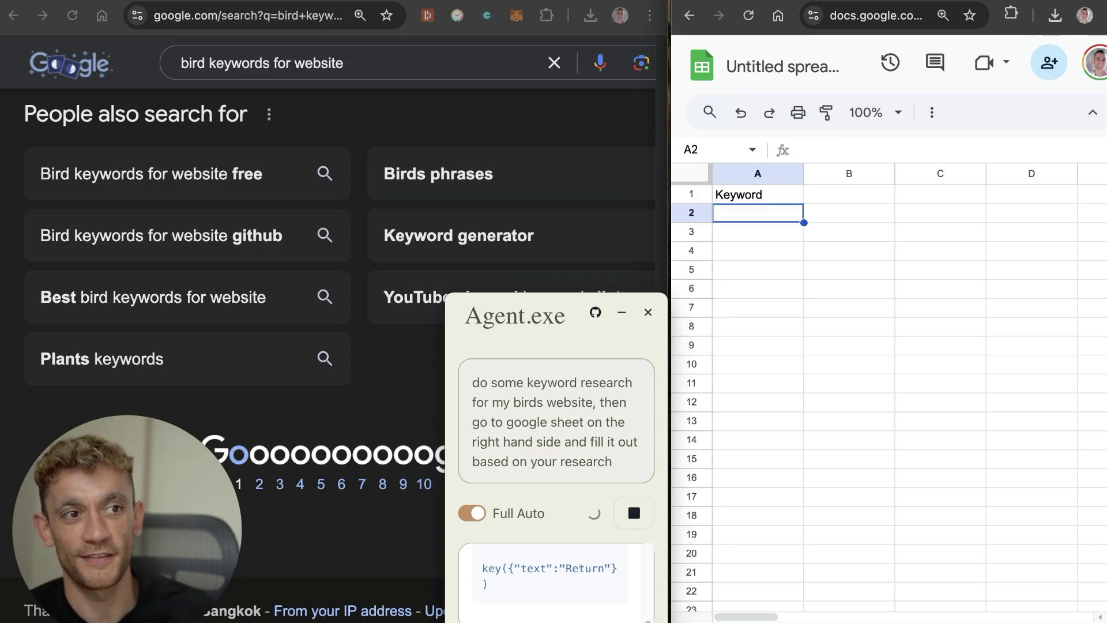
{"action": "type", "text": "best pet birds for beginners"}
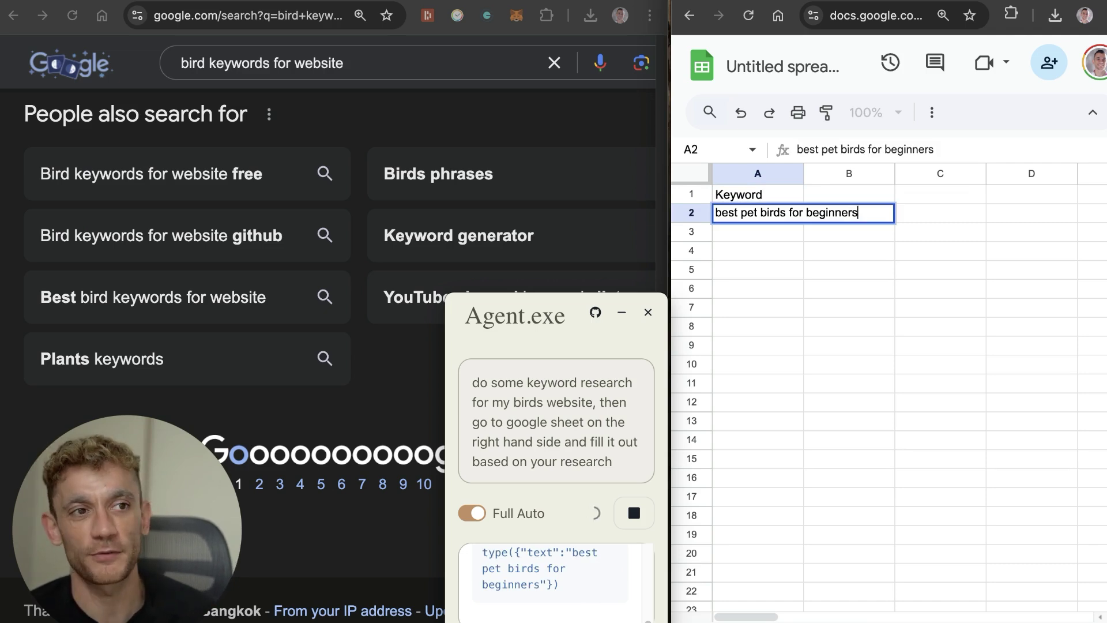
{"action": "key", "text": "Return"}
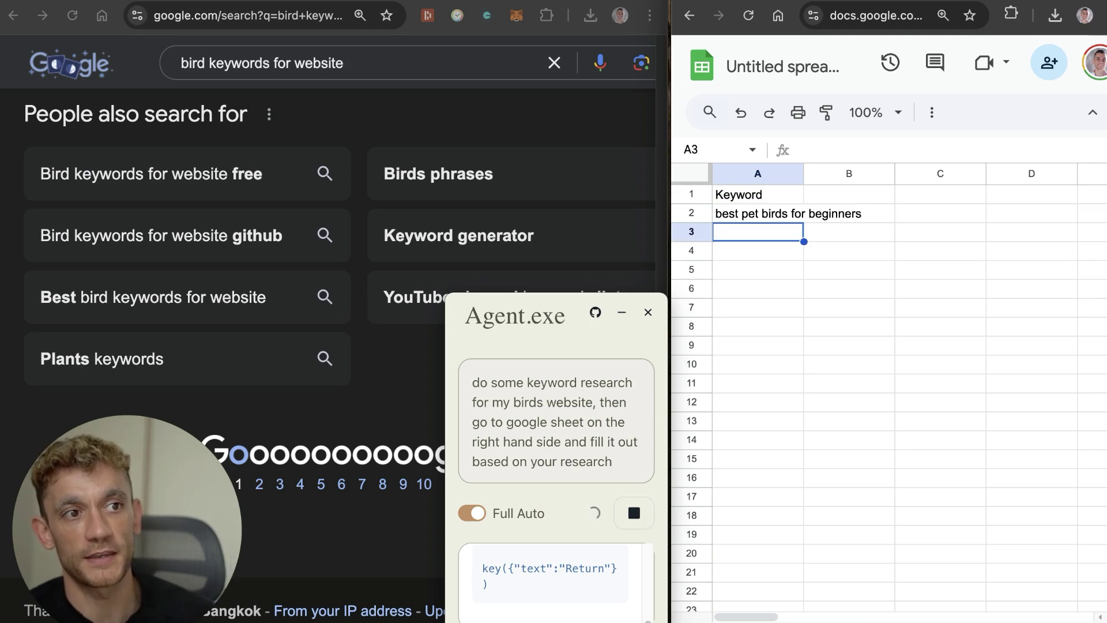
Step: Add 'bird care tips for beginners' and 'bird food and nutrition guide' to cells A3 and A4
{"action": "left_click", "coordinate": [149, 89]}
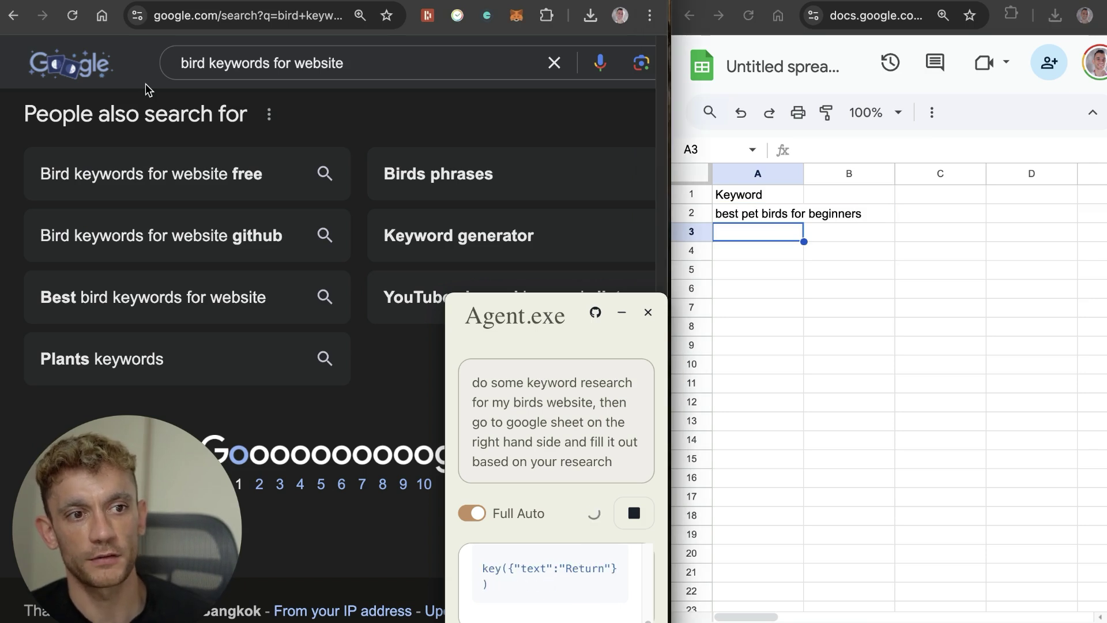
{"action": "left_click", "coordinate": [850, 238]}
{"action": "type", "text": "bird care tips for beginners"}
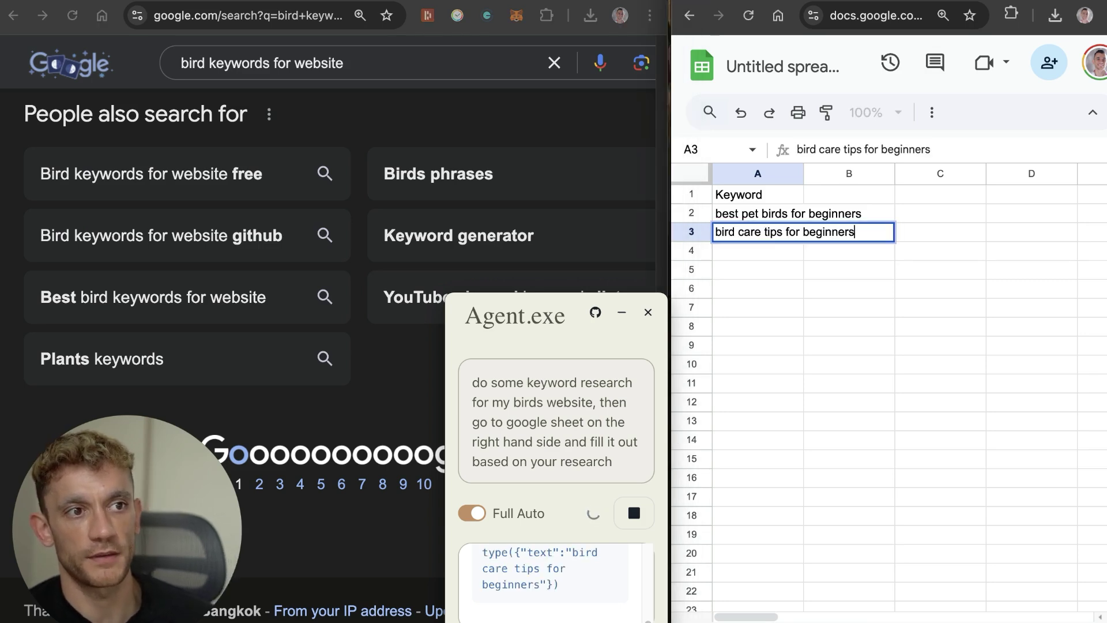
{"action": "key", "text": "Return"}
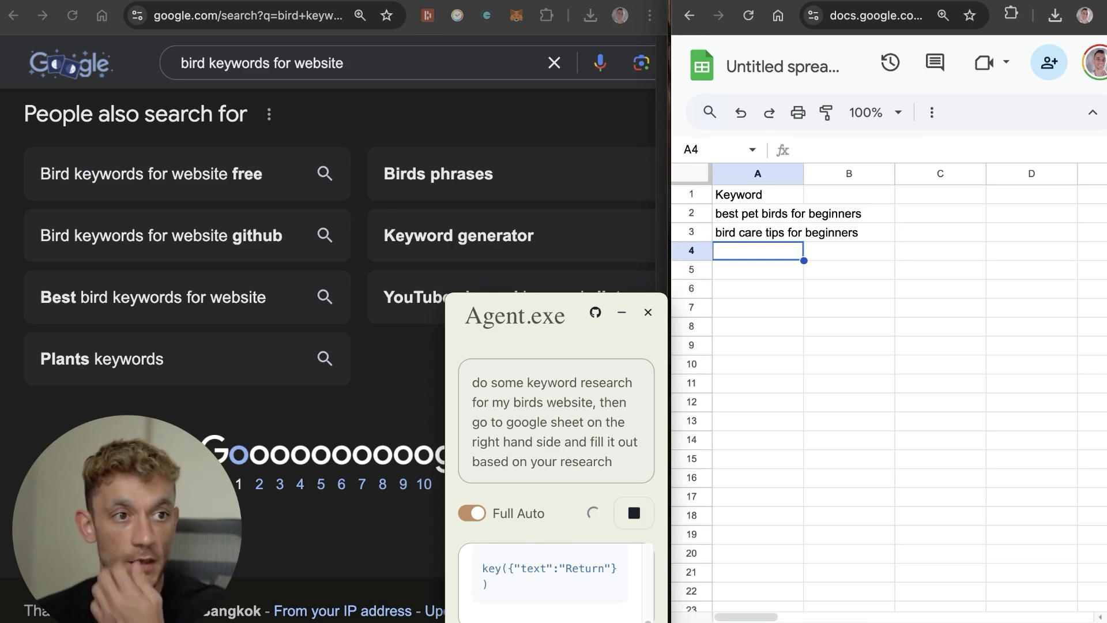
{"action": "left_click", "coordinate": [146, 90]}
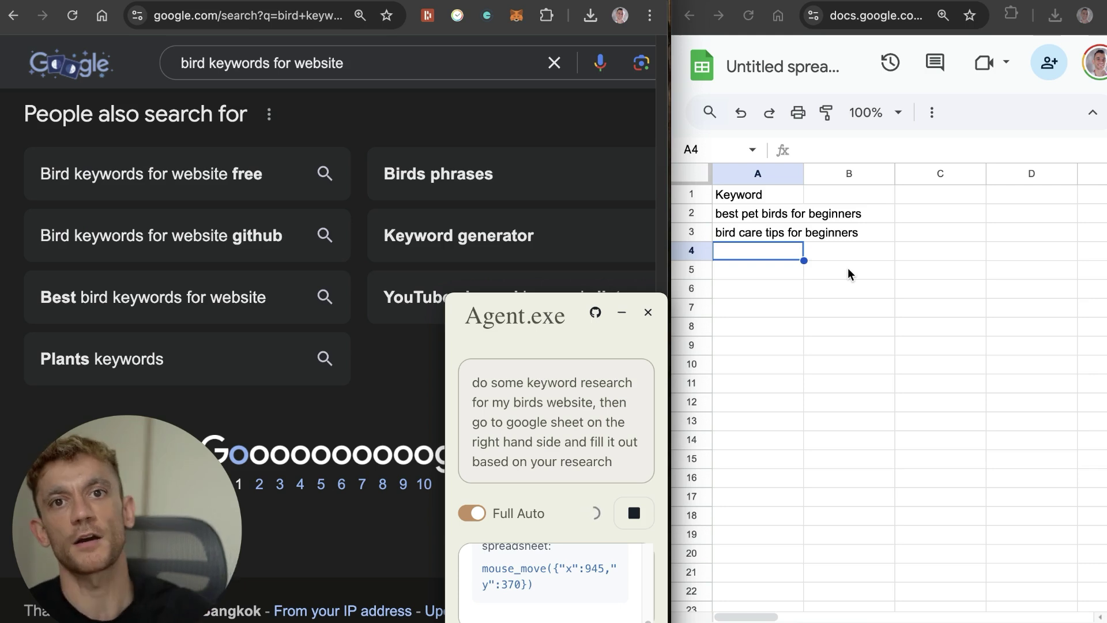
{"action": "left_click", "coordinate": [847, 274]}
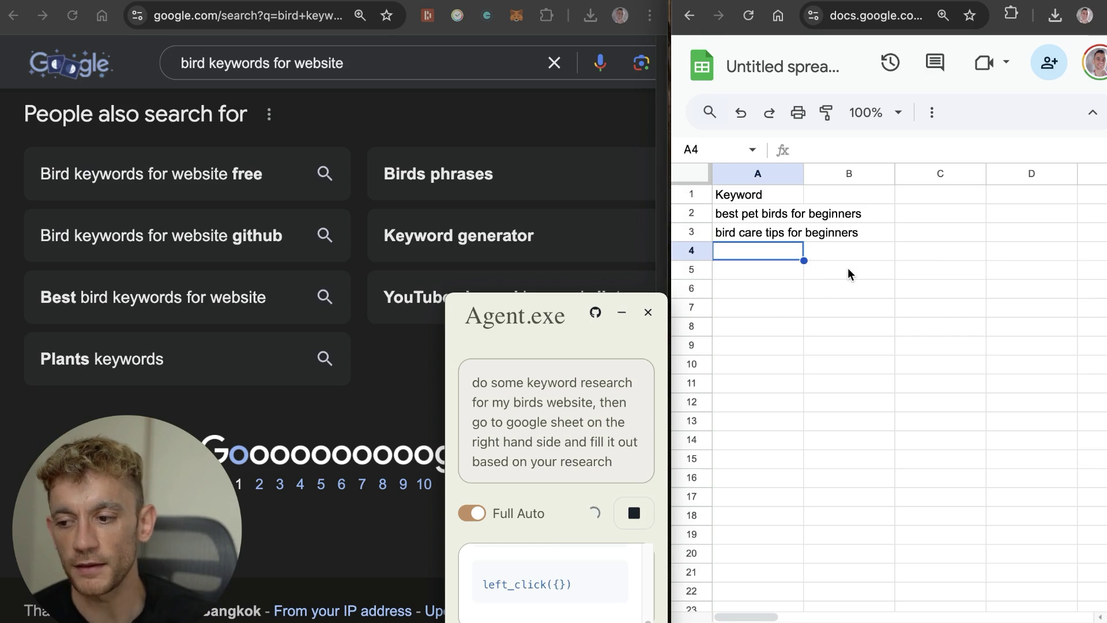
{"action": "type", "text": "bird food and nutrition guide"}
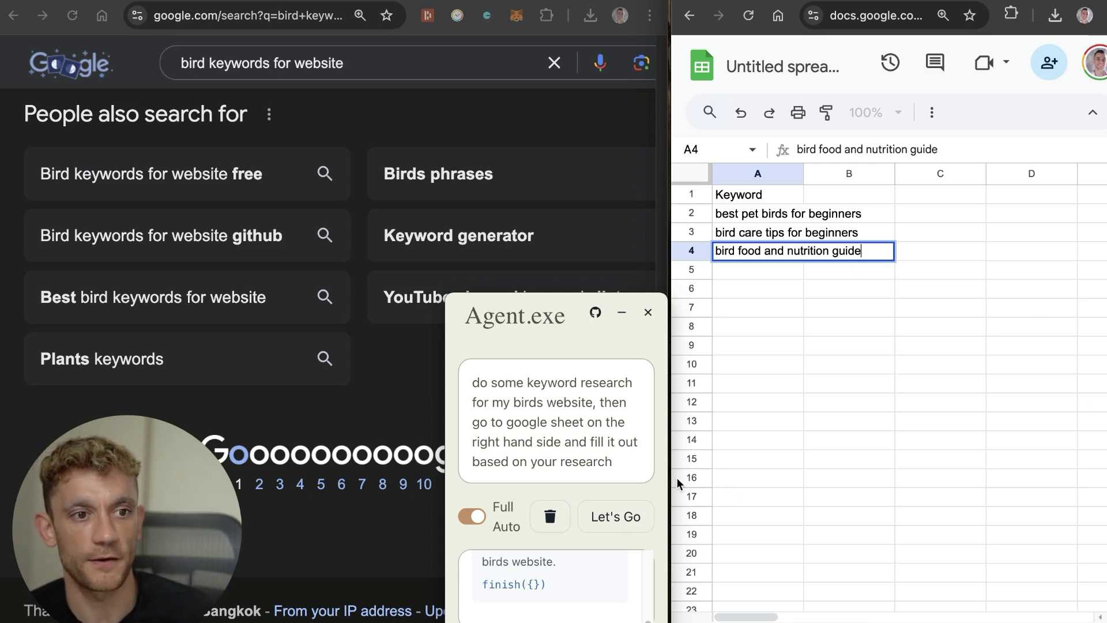
Step: Maximize the Agent.exe window to read its log, then narrow it and center it beside the sheet
{"action": "scroll", "coordinate": [548, 570], "scroll_direction": "up", "scroll_amount": 1}
{"action": "left_click", "coordinate": [545, 584]}
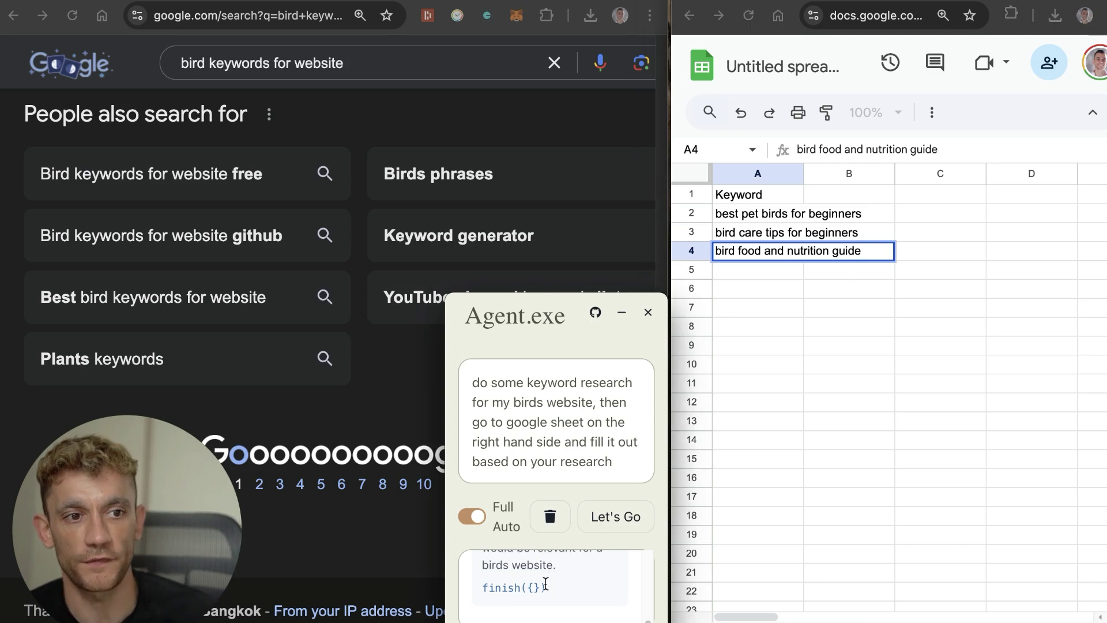
{"action": "left_click_drag", "start_coordinate": [557, 591], "coordinate": [488, 587]}
{"action": "left_click", "coordinate": [520, 582]}
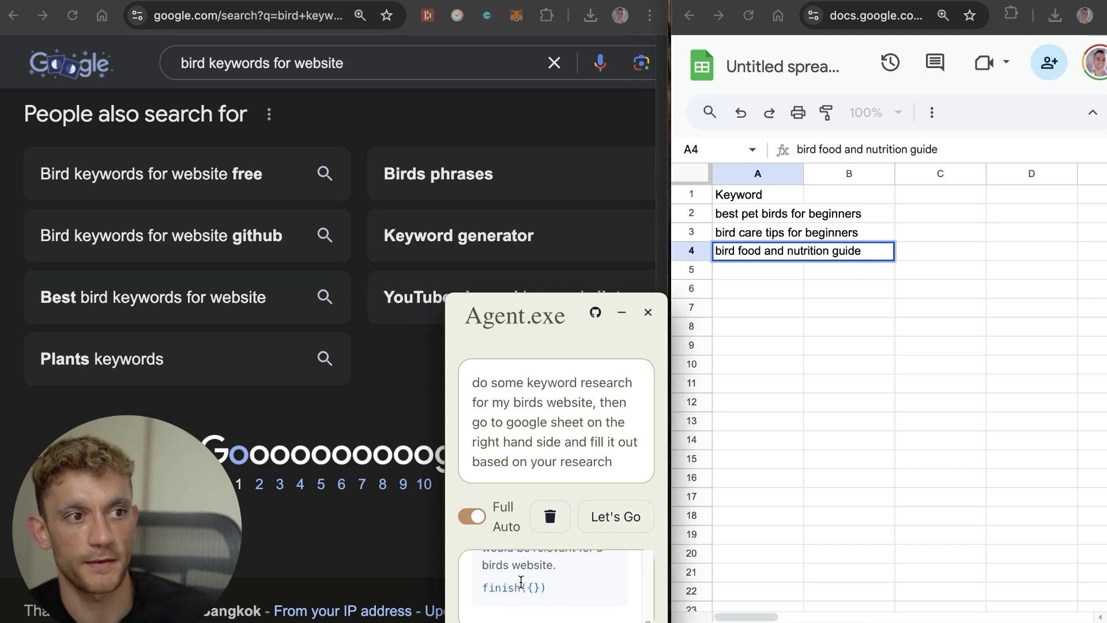
{"action": "double_click", "coordinate": [530, 311]}
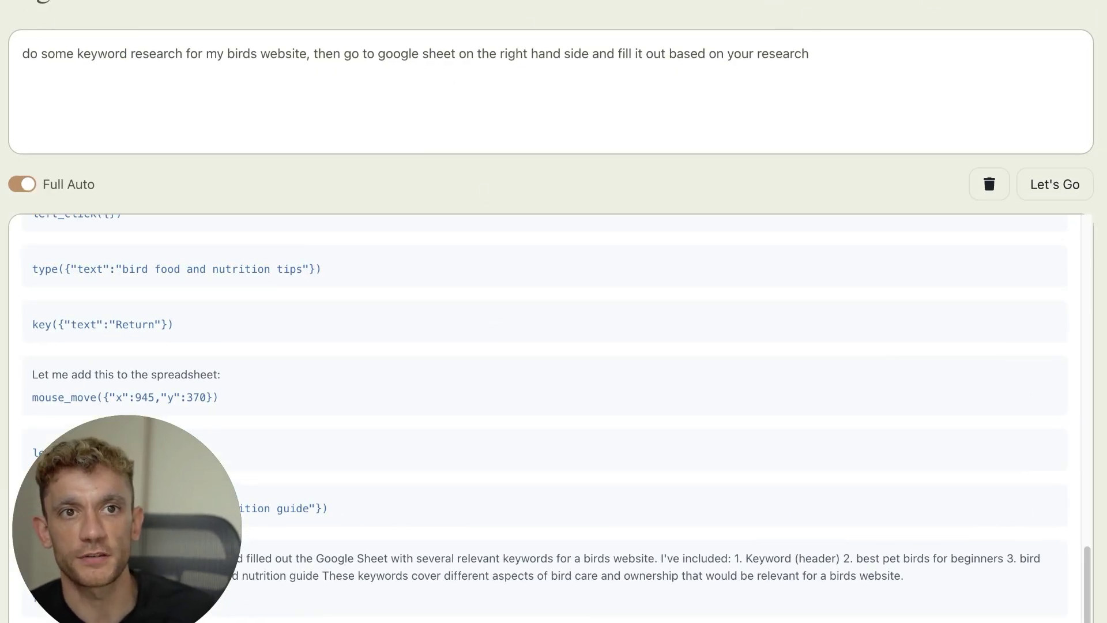
{"action": "left_click_drag", "start_coordinate": [2, 34], "coordinate": [718, 156]}
{"action": "left_click_drag", "start_coordinate": [873, 1], "coordinate": [405, 0]}
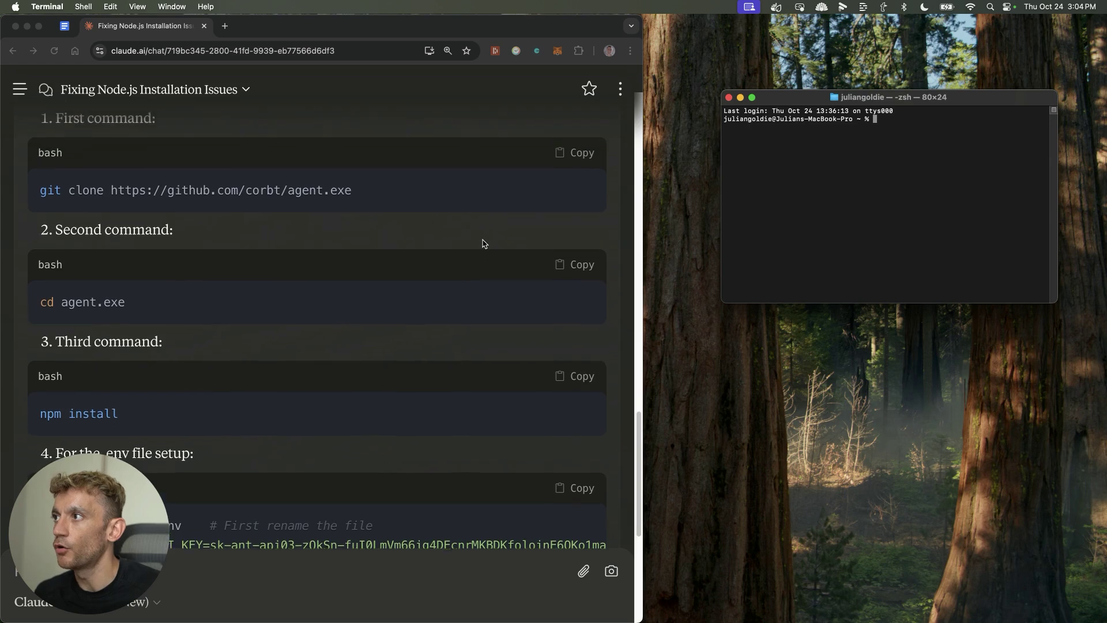
{"action": "scroll", "coordinate": [477, 260], "scroll_direction": "up", "scroll_amount": 1}
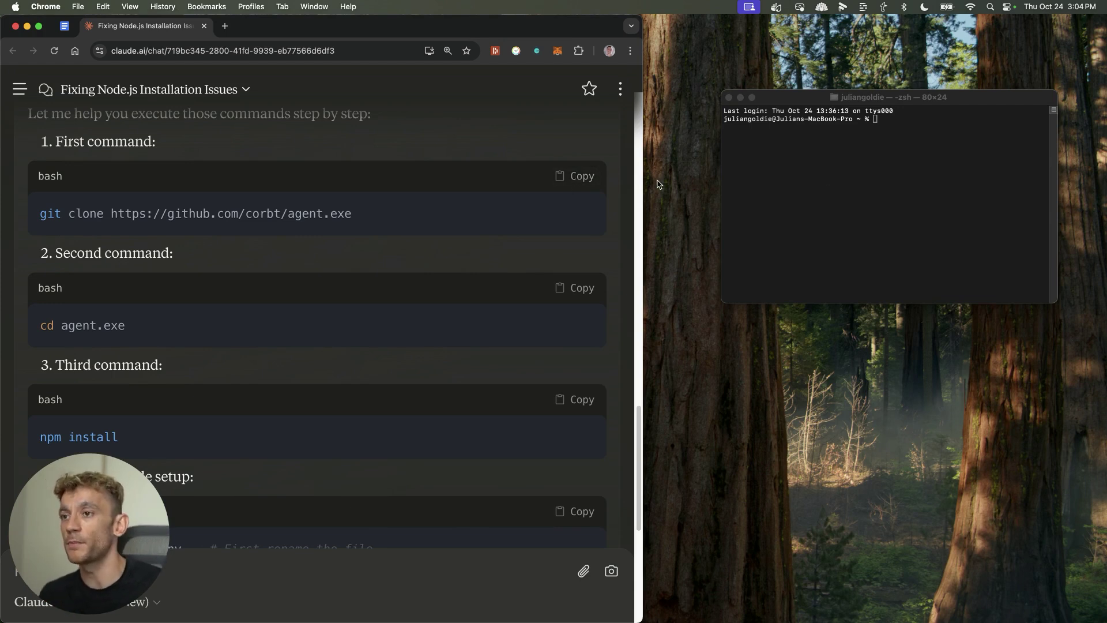
Step: Open Terminal, enlarge it, and run the git clone command copied from the Claude chat
{"action": "left_click", "coordinate": [573, 173]}
{"action": "key", "text": "super+space"}
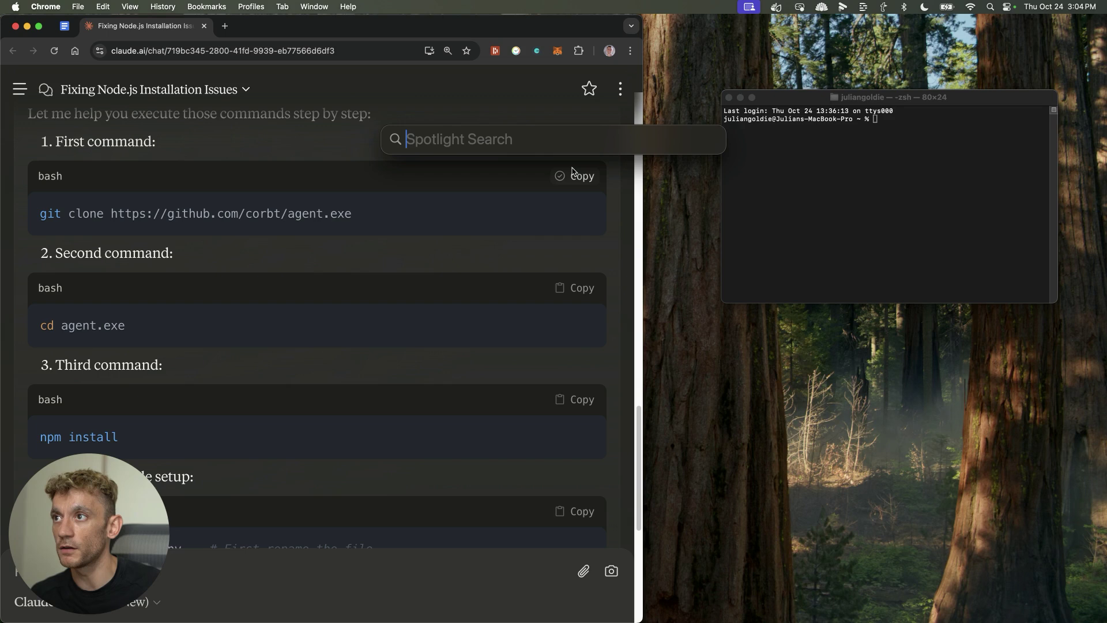
{"action": "type", "text": "terminal"}
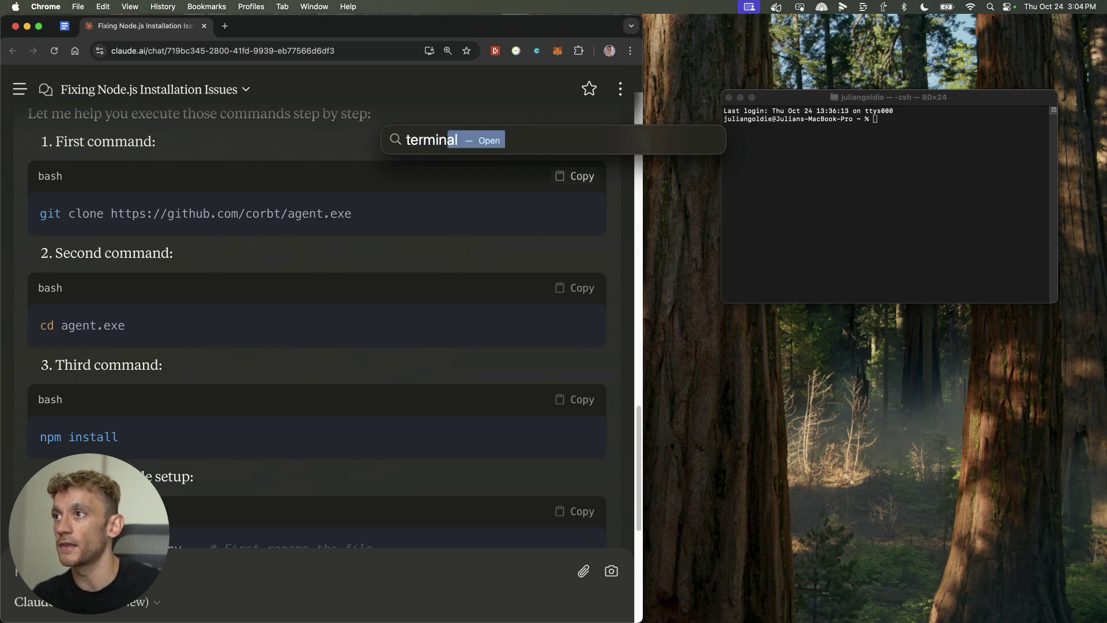
{"action": "key", "text": "Escape"}
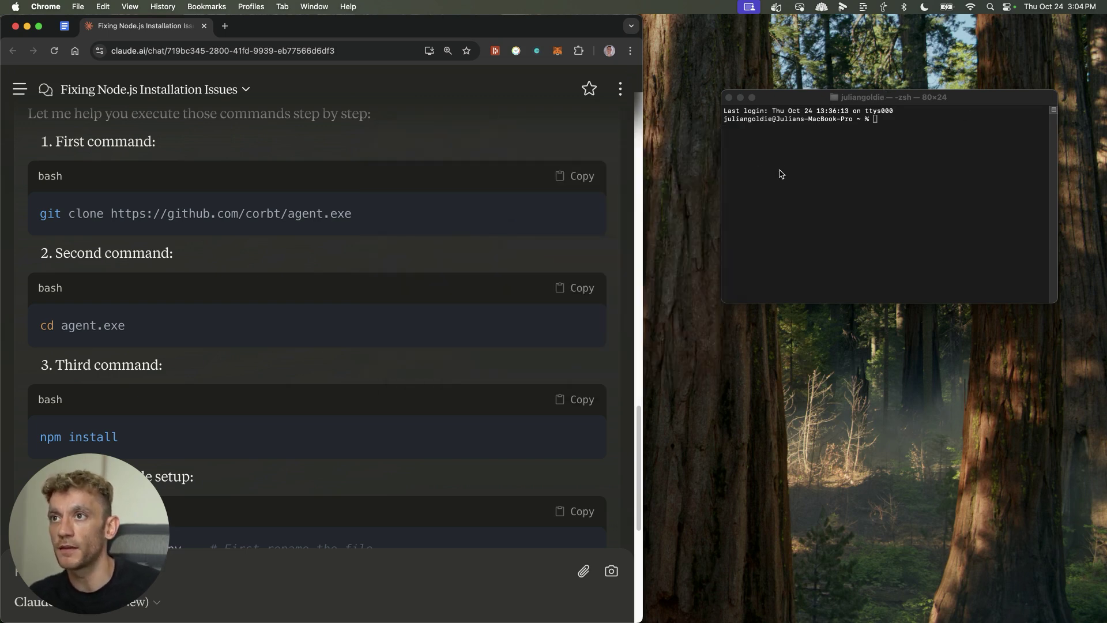
{"action": "left_click_drag", "start_coordinate": [721, 303], "coordinate": [641, 407]}
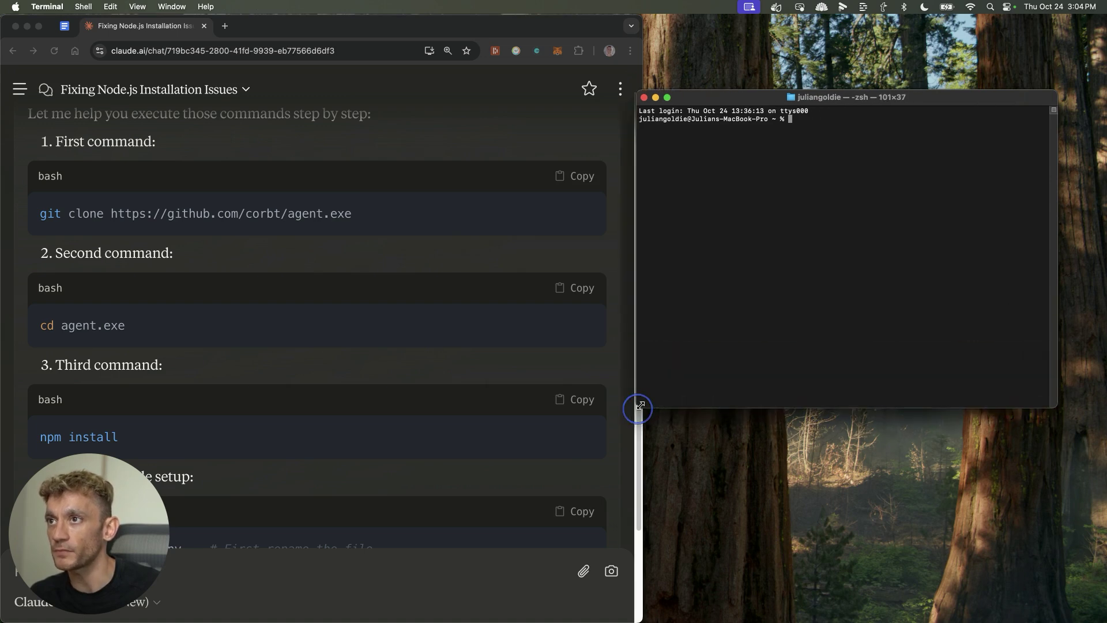
{"action": "left_click", "coordinate": [361, 221]}
{"action": "left_click", "coordinate": [575, 176]}
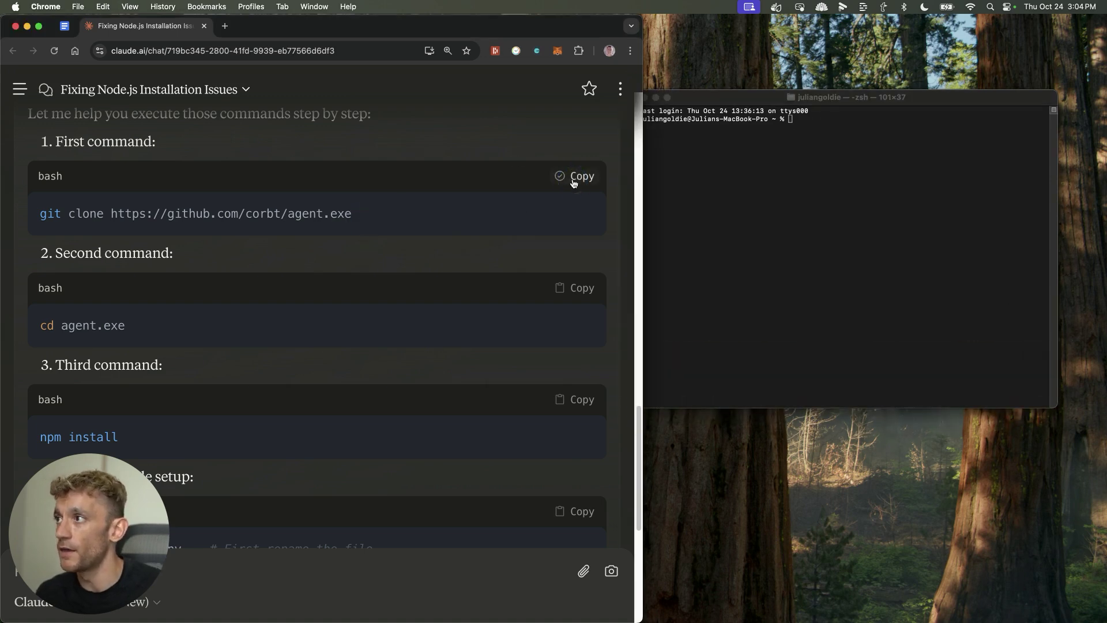
{"action": "left_click", "coordinate": [772, 201]}
{"action": "key", "text": "super+v"}
{"action": "key", "text": "Return"}
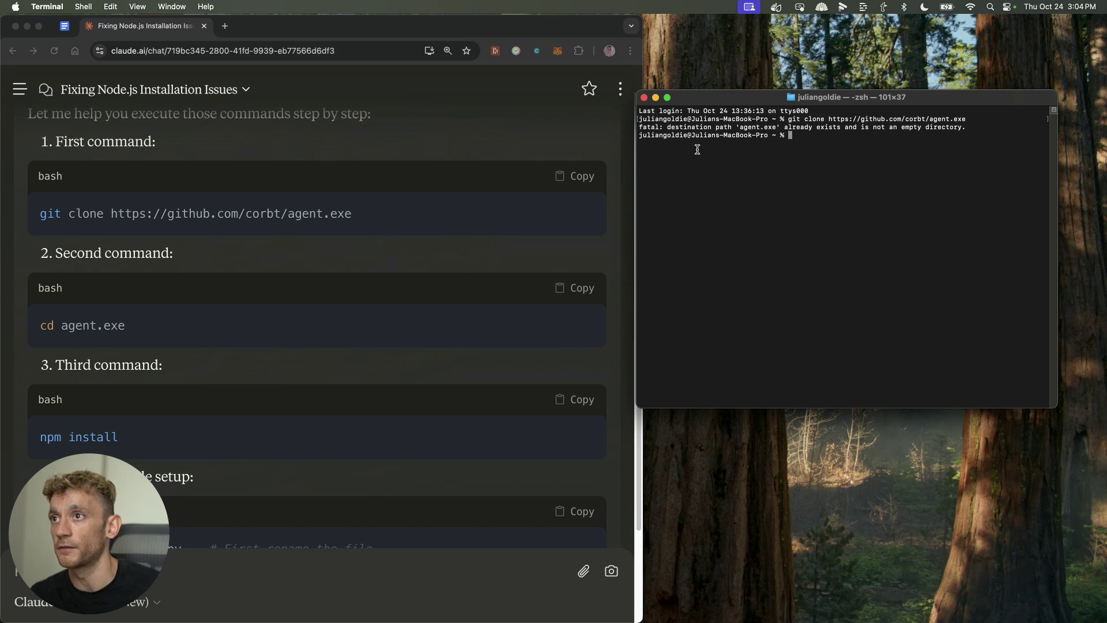
Step: Run cd agent.exe and npm install in Terminal to fetch the app's dependencies
{"action": "left_click", "coordinate": [415, 234]}
{"action": "left_click", "coordinate": [595, 293]}
{"action": "left_click", "coordinate": [756, 265]}
{"action": "key", "text": "super+v"}
{"action": "key", "text": "Return"}
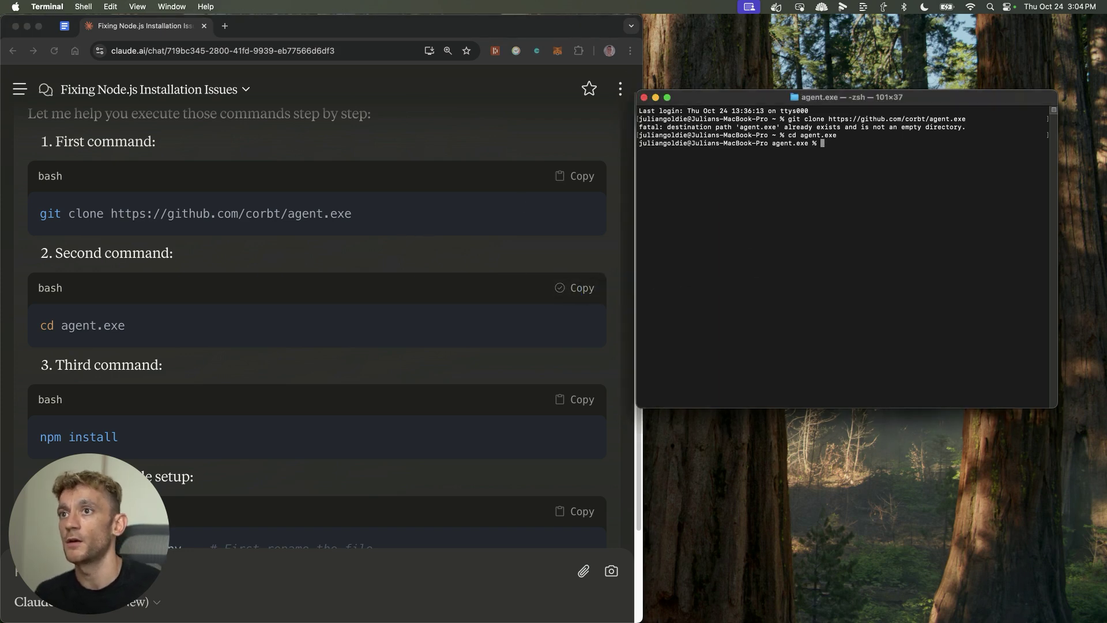
{"action": "left_click", "coordinate": [575, 400]}
{"action": "left_click", "coordinate": [899, 267]}
{"action": "key", "text": "super+v"}
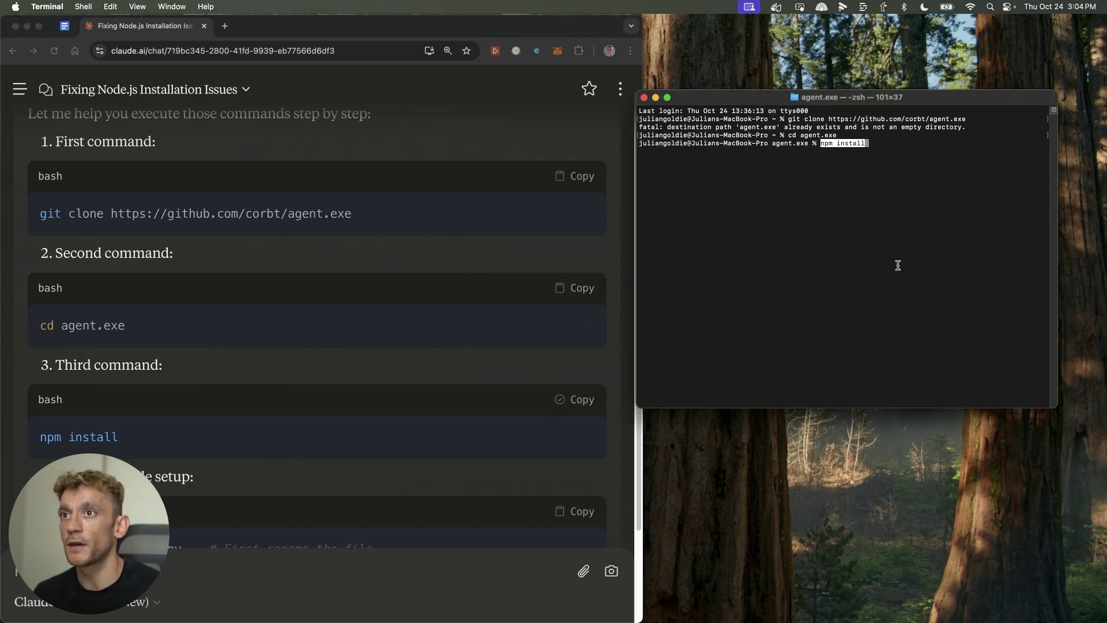
{"action": "key", "text": "Return"}
{"action": "scroll", "coordinate": [541, 287], "scroll_direction": "down", "scroll_amount": 4}
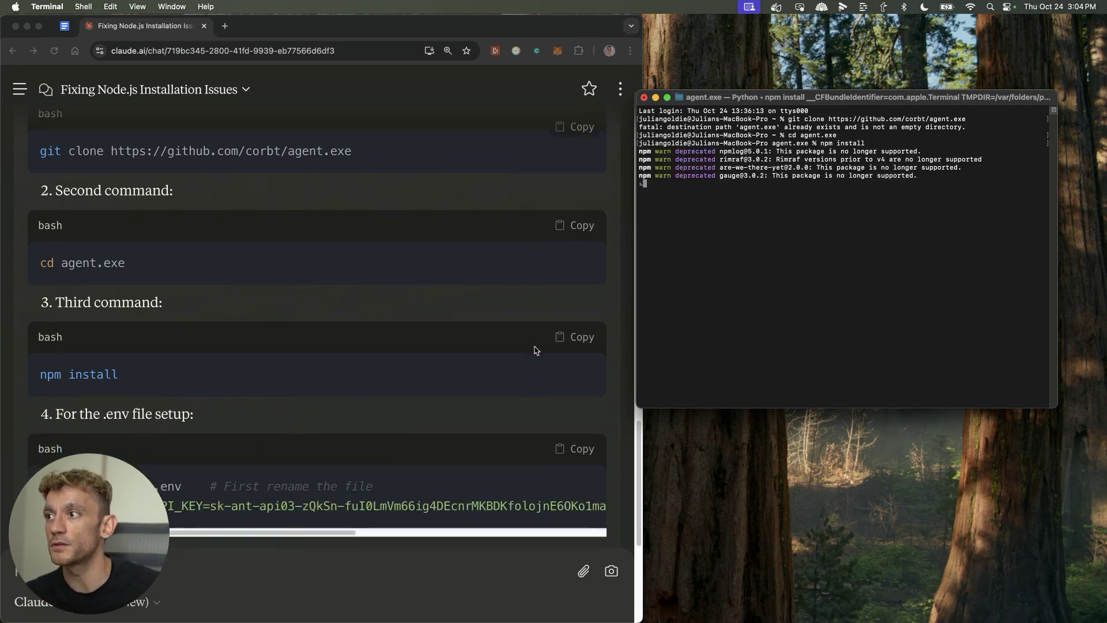
{"action": "scroll", "coordinate": [568, 346], "scroll_direction": "down", "scroll_amount": 2}
Step: Paste and run the .env setup commands that write the Anthropic API key
{"action": "left_click", "coordinate": [573, 384]}
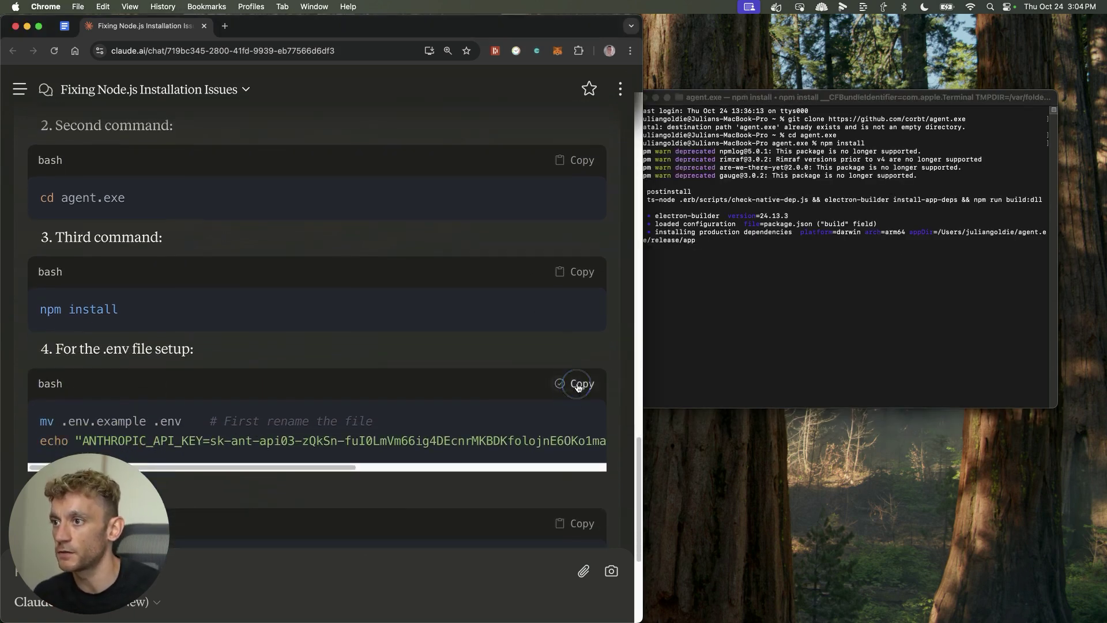
{"action": "left_click", "coordinate": [811, 296]}
{"action": "key", "text": "super+v"}
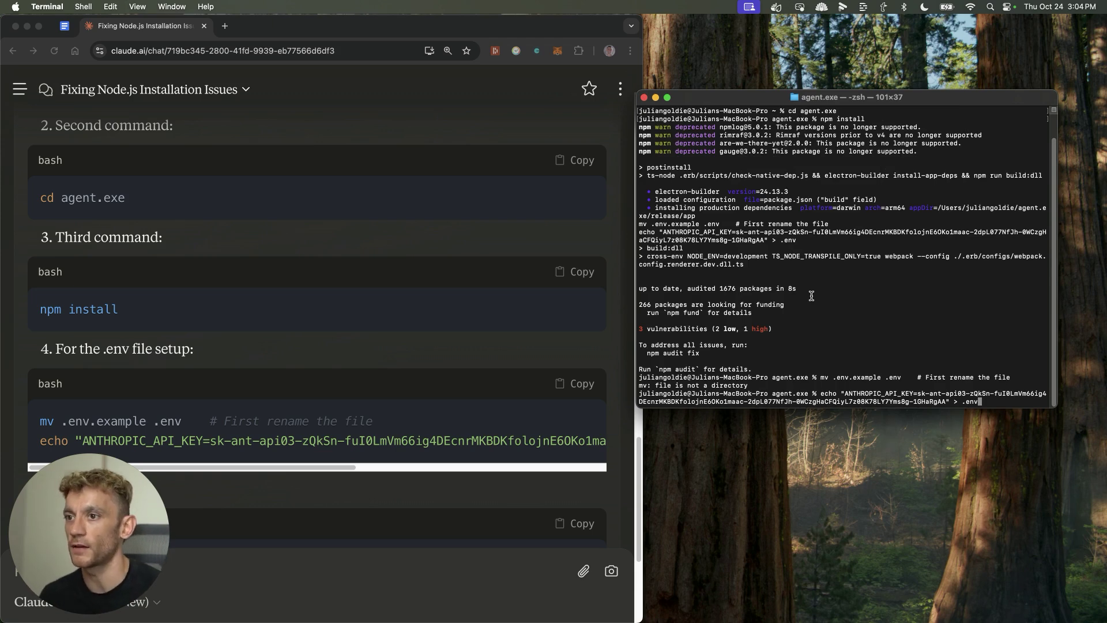
{"action": "left_click", "coordinate": [604, 281]}
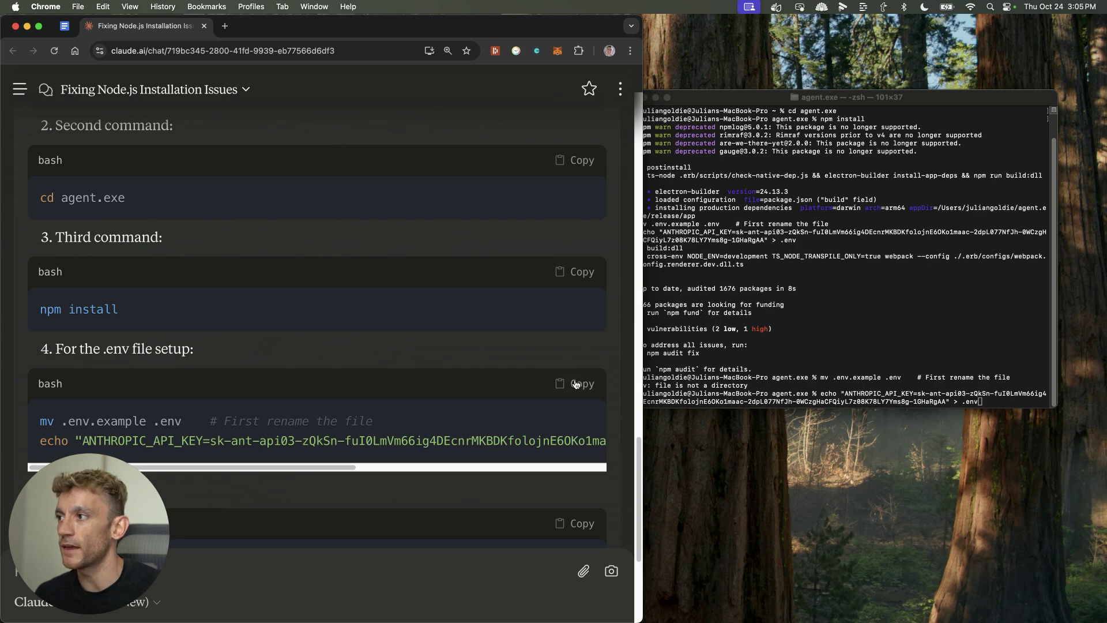
{"action": "left_click", "coordinate": [574, 384]}
{"action": "left_click", "coordinate": [889, 323]}
{"action": "key", "text": "super+v"}
{"action": "key", "text": "Return"}
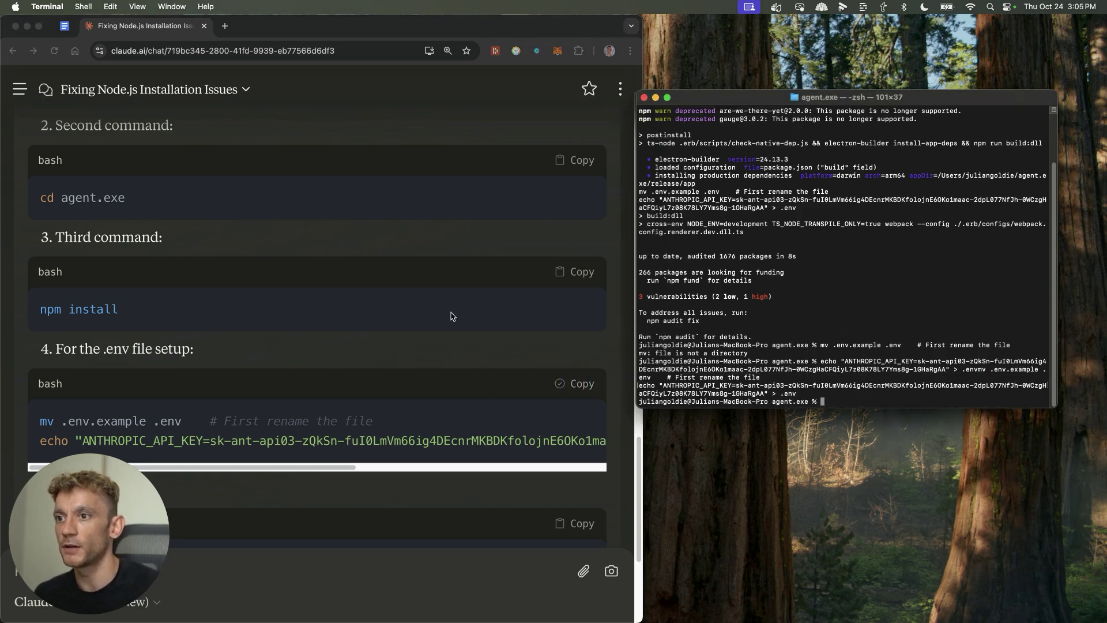
Step: Run npm start so the Agent.exe dev server serves on localhost:1212
{"action": "scroll", "coordinate": [452, 316], "scroll_direction": "down", "scroll_amount": 5}
{"action": "left_click", "coordinate": [519, 323]}
{"action": "left_click", "coordinate": [890, 374]}
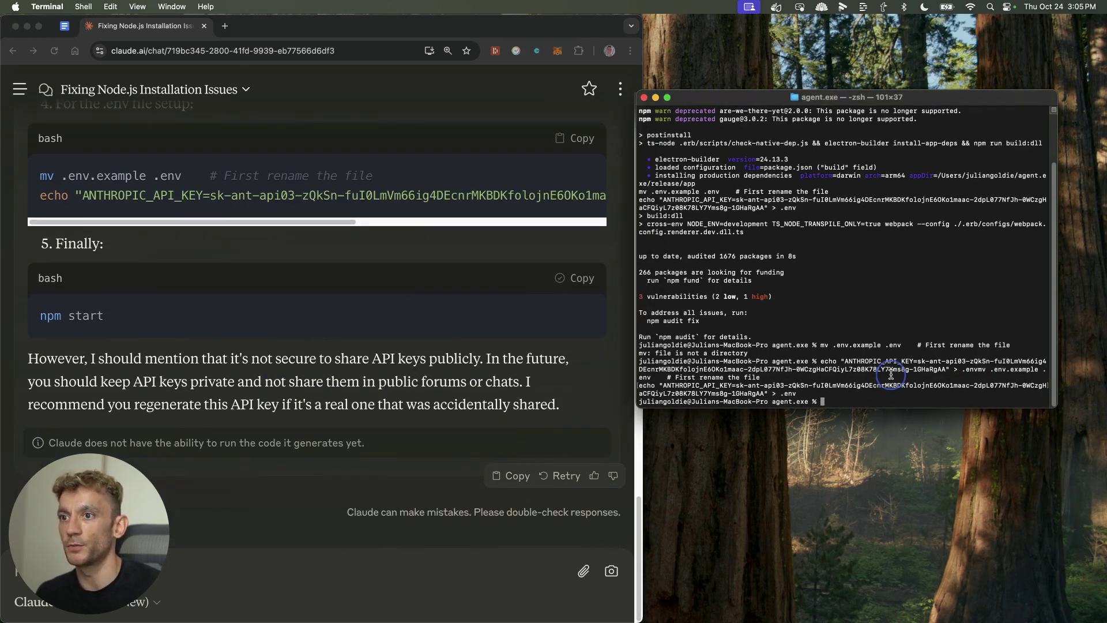
{"action": "key", "text": "super+v"}
{"action": "key", "text": "Return"}
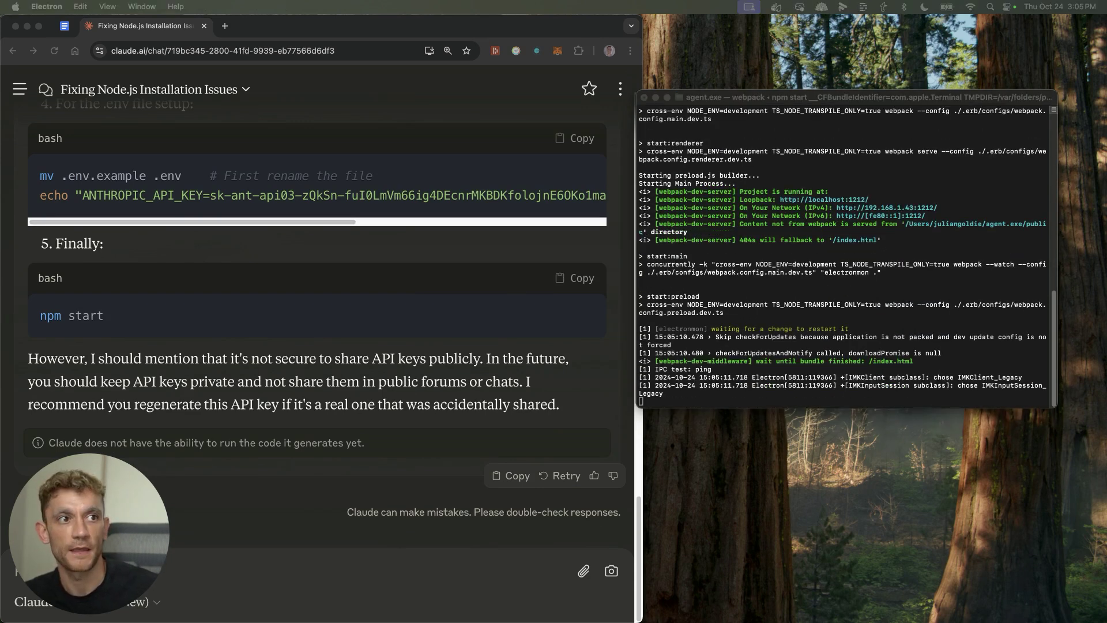
Step: Nudge Agent.exe up-right, minimize Terminal, and expand the browser to full width
{"action": "left_click_drag", "start_coordinate": [792, 90], "coordinate": [984, 54]}
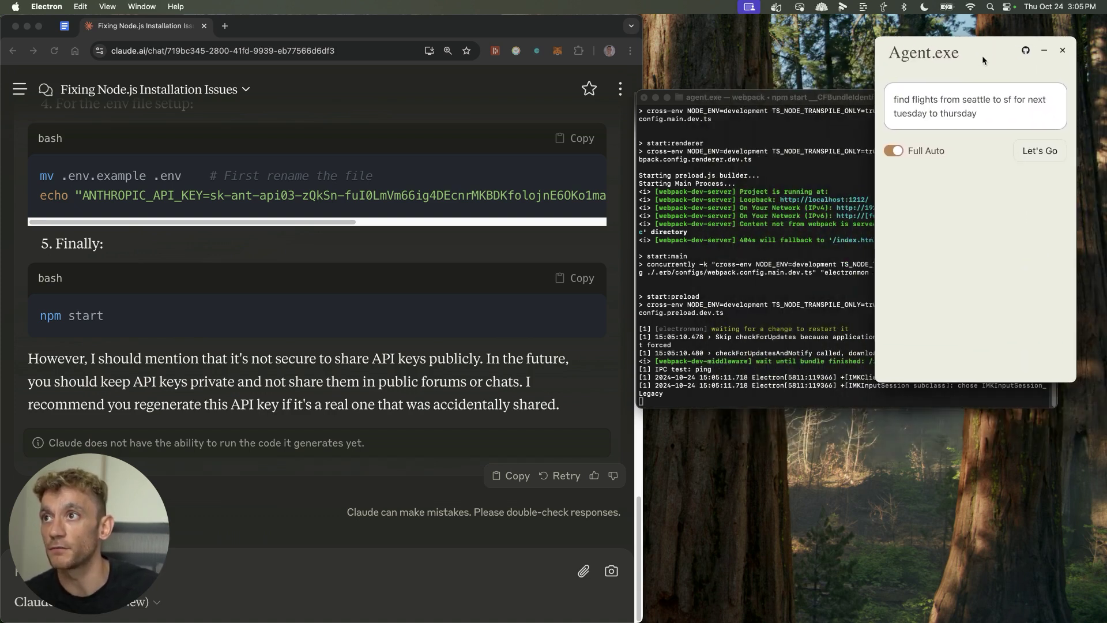
{"action": "left_click", "coordinate": [709, 99]}
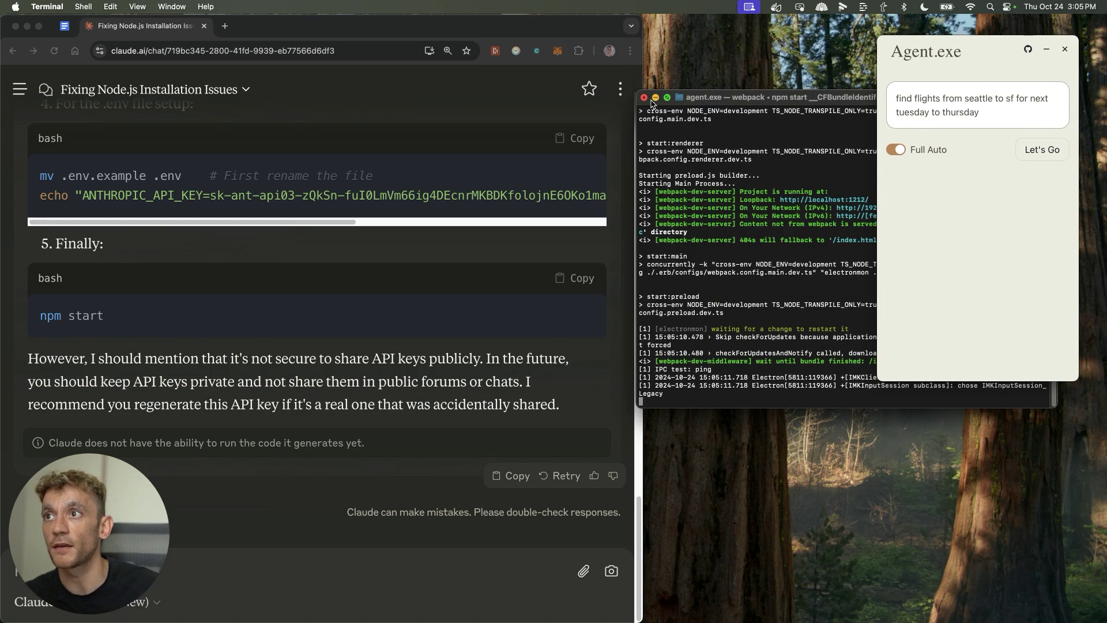
{"action": "left_click", "coordinate": [655, 98]}
{"action": "left_click", "coordinate": [641, 139]}
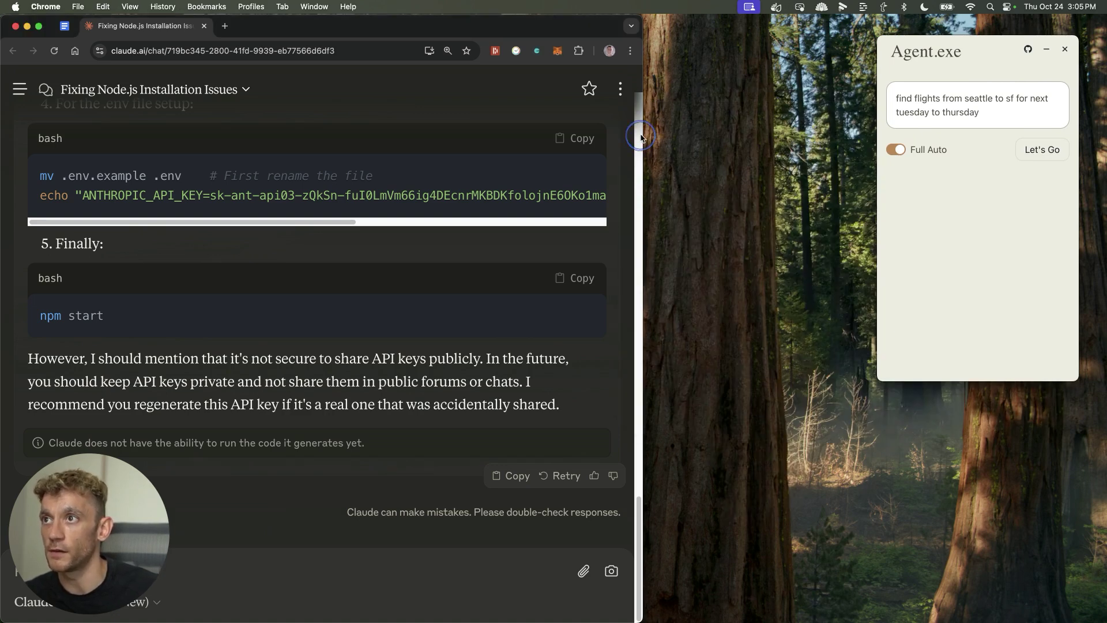
{"action": "double_click", "coordinate": [641, 138]}
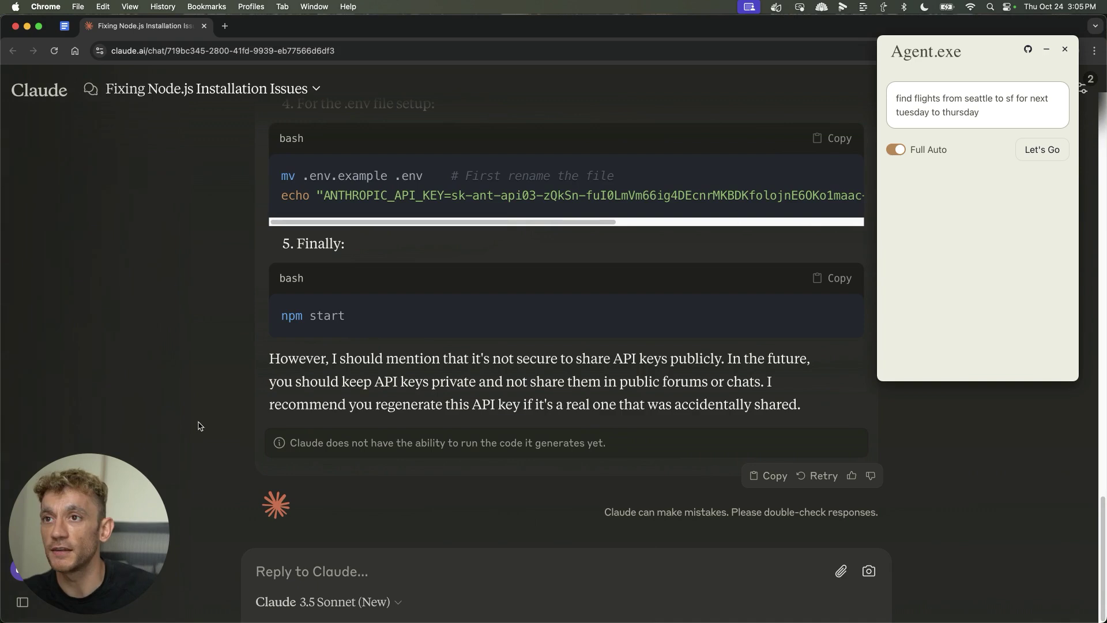
Step: Replace the flight-search prompt with 'go to google.com' and start the agent
{"action": "left_click", "coordinate": [923, 207]}
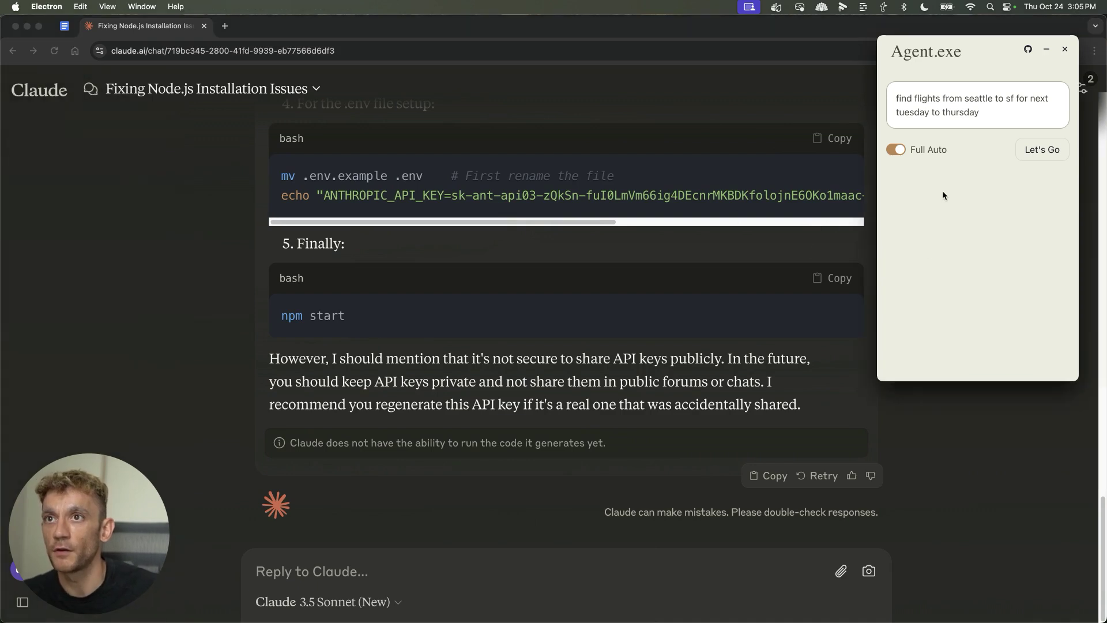
{"action": "triple_click", "coordinate": [956, 92]}
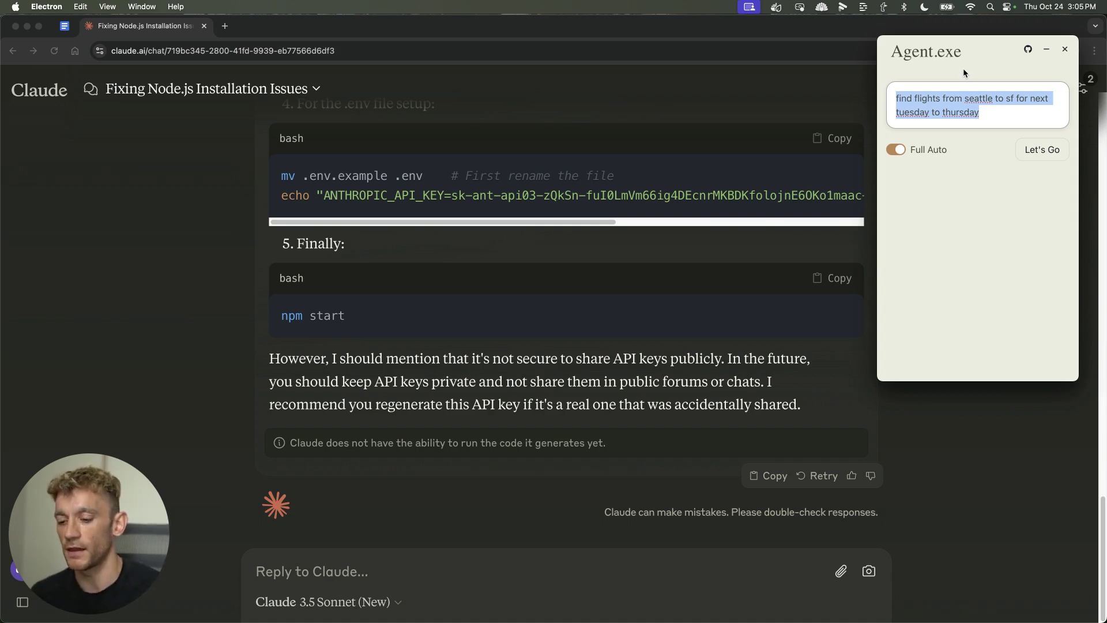
{"action": "type", "text": "go to google.com"}
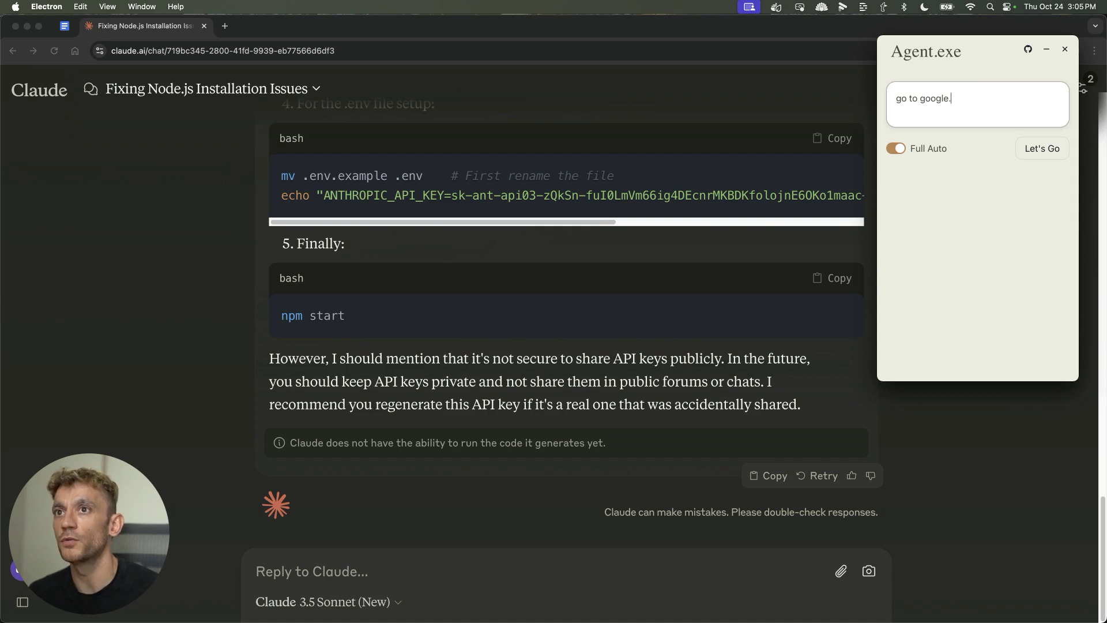
{"action": "left_click", "coordinate": [1033, 147]}
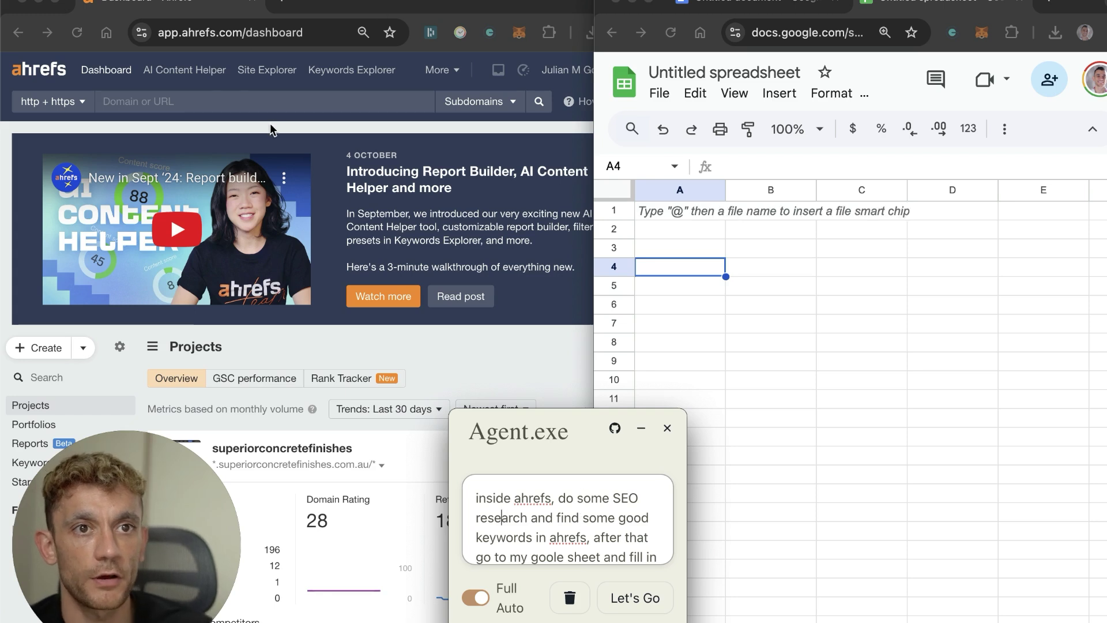
Step: Bring the Ahrefs and spreadsheet windows forward and move Agent.exe lower on screen
{"action": "left_click", "coordinate": [223, 108]}
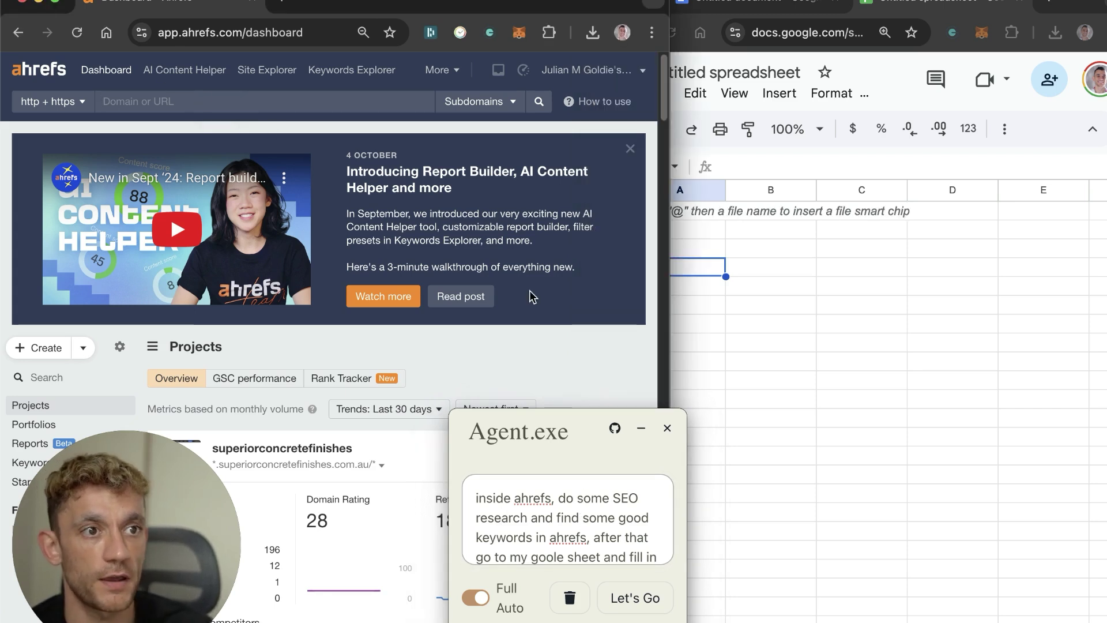
{"action": "left_click", "coordinate": [774, 247]}
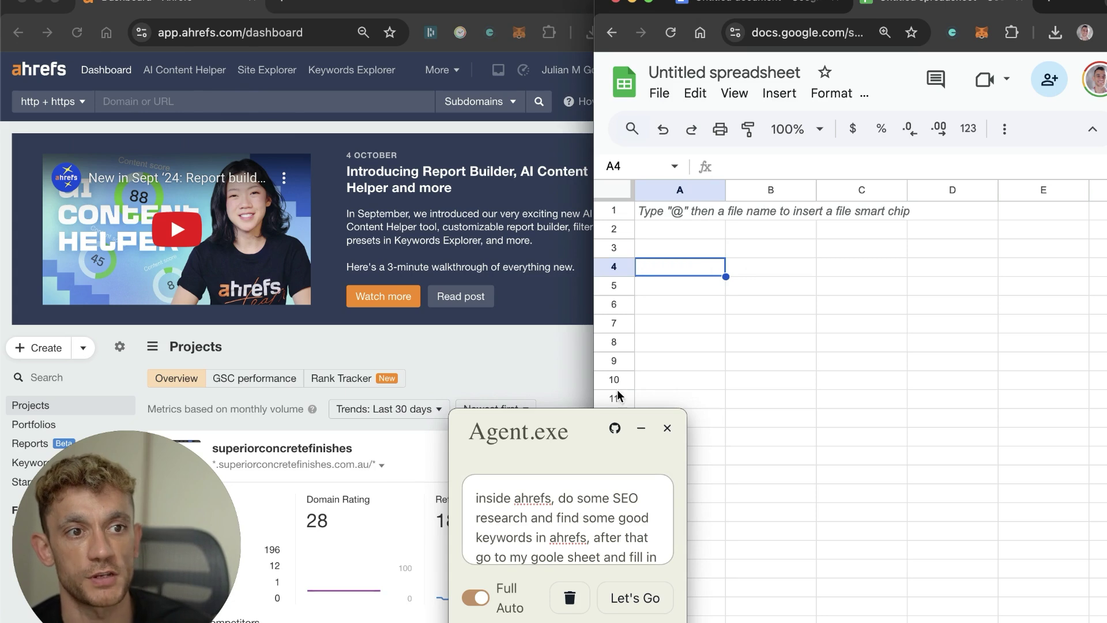
{"action": "left_click_drag", "start_coordinate": [579, 427], "coordinate": [615, 449]}
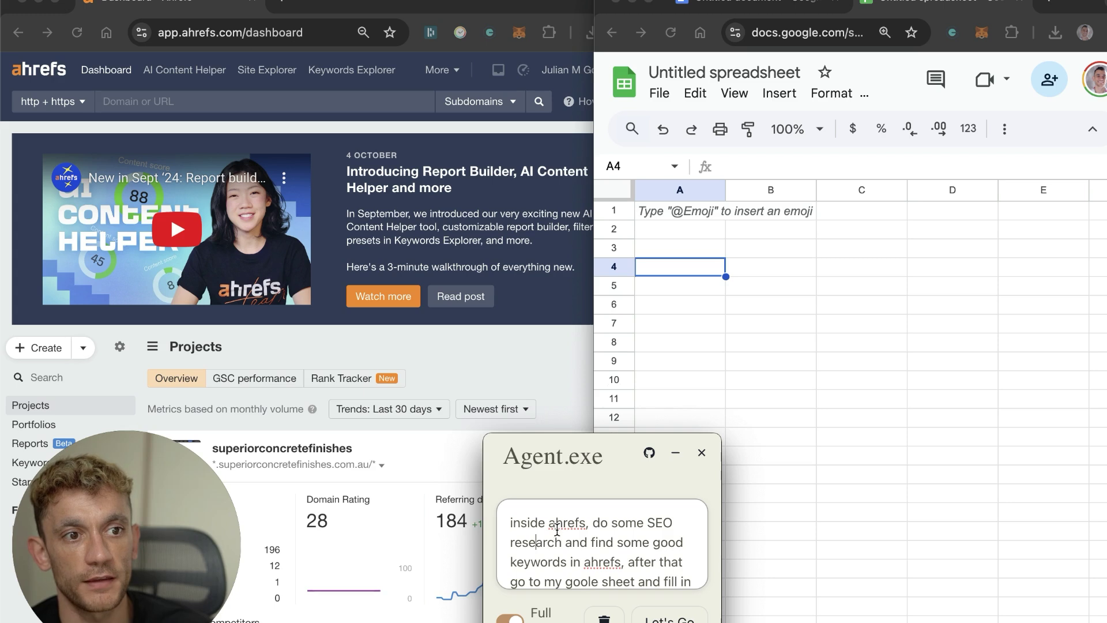
Step: Insert 'for my birds site,' after 'keywords in ahrefs,' in the prompt and start the agent
{"action": "left_click", "coordinate": [566, 545]}
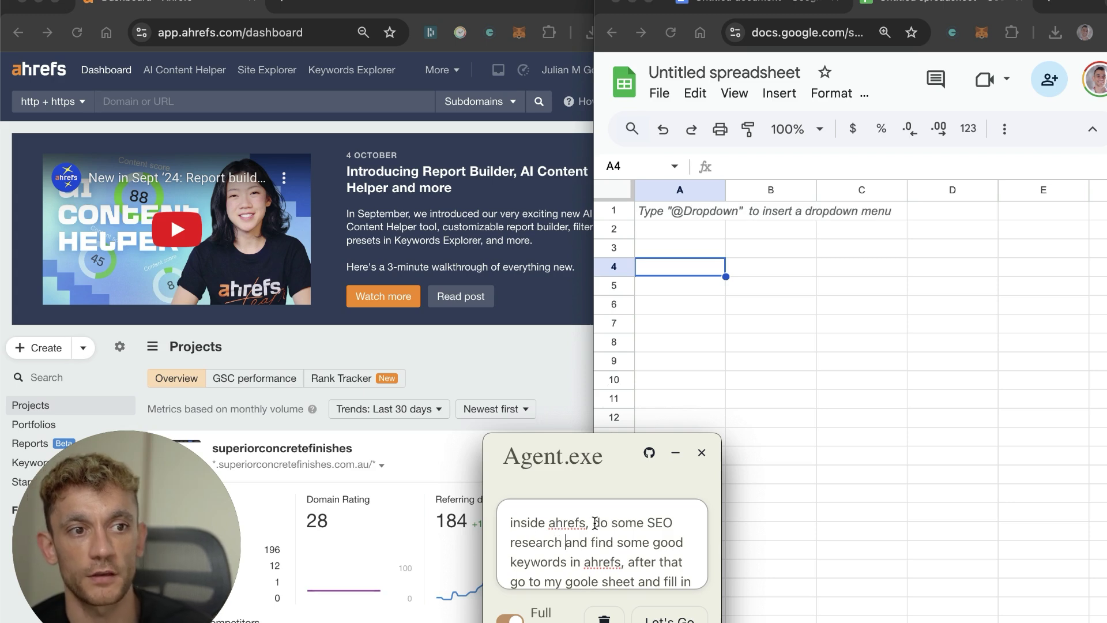
{"action": "key", "text": "alt+Left"}
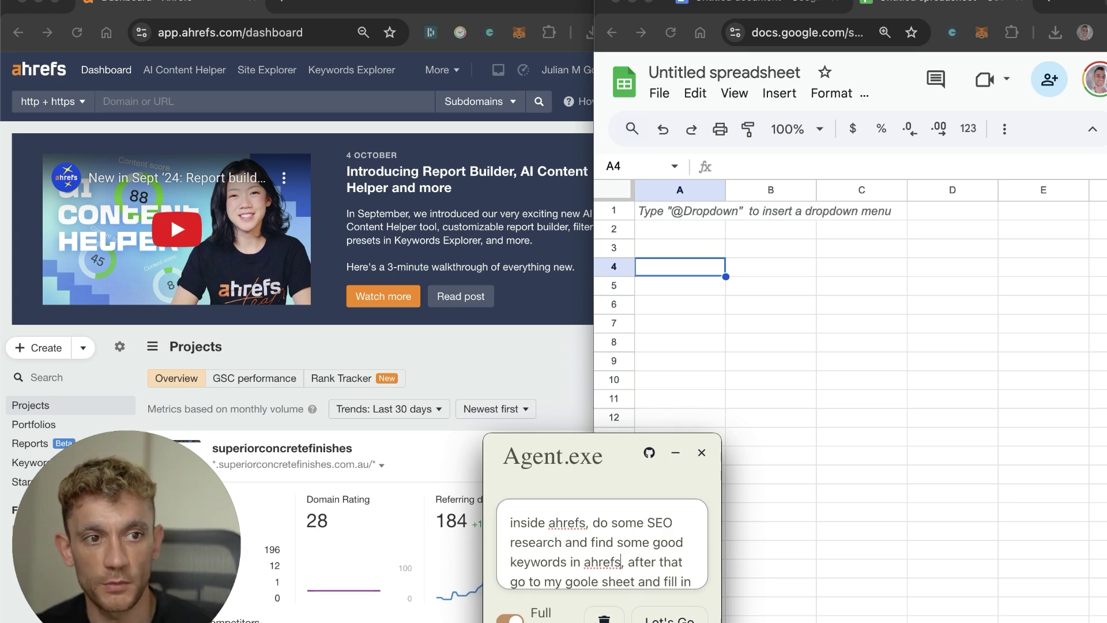
{"action": "key", "text": "Right"}
{"action": "key", "text": "Right"}
{"action": "key", "text": "Right"}
{"action": "key", "text": "Right"}
{"action": "key", "text": "Right"}
{"action": "key", "text": "Right"}
{"action": "key", "text": "Right"}
{"action": "key", "text": "Right"}
{"action": "key", "text": "Right"}
{"action": "type", "text": "for m"}
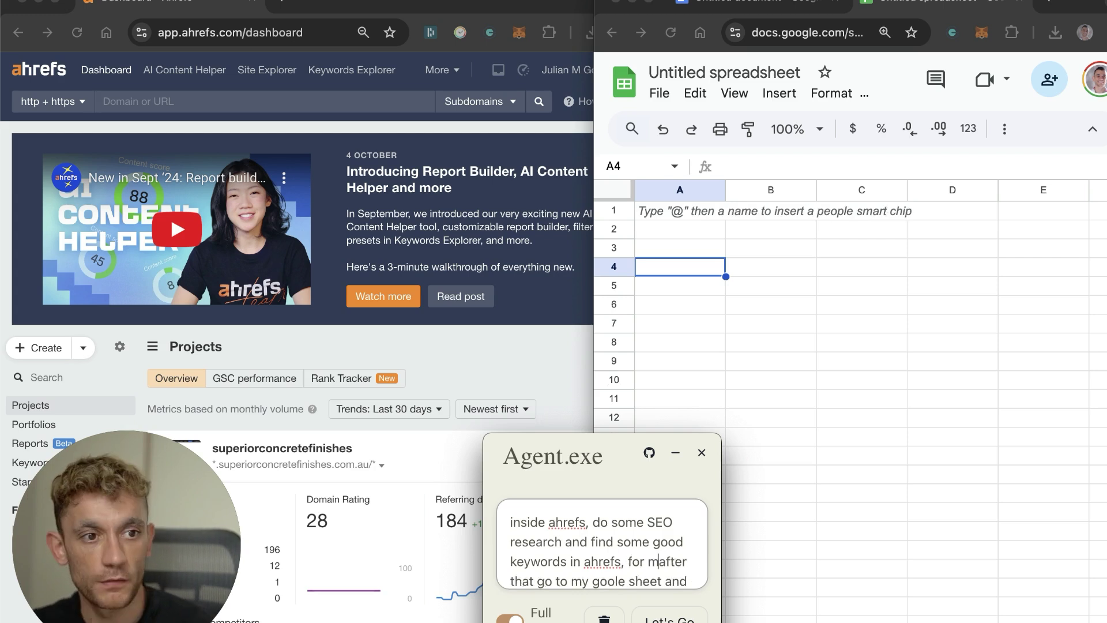
{"action": "type", "text": "y birds site,"}
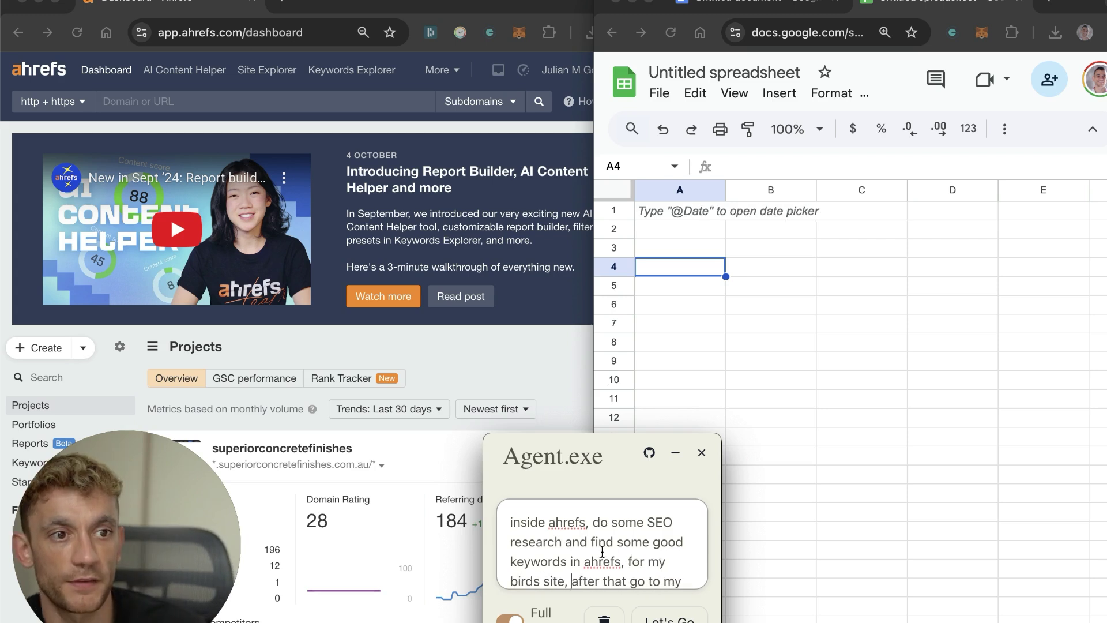
{"action": "key", "text": "Down"}
{"action": "key", "text": "Down"}
{"action": "key", "text": "Down"}
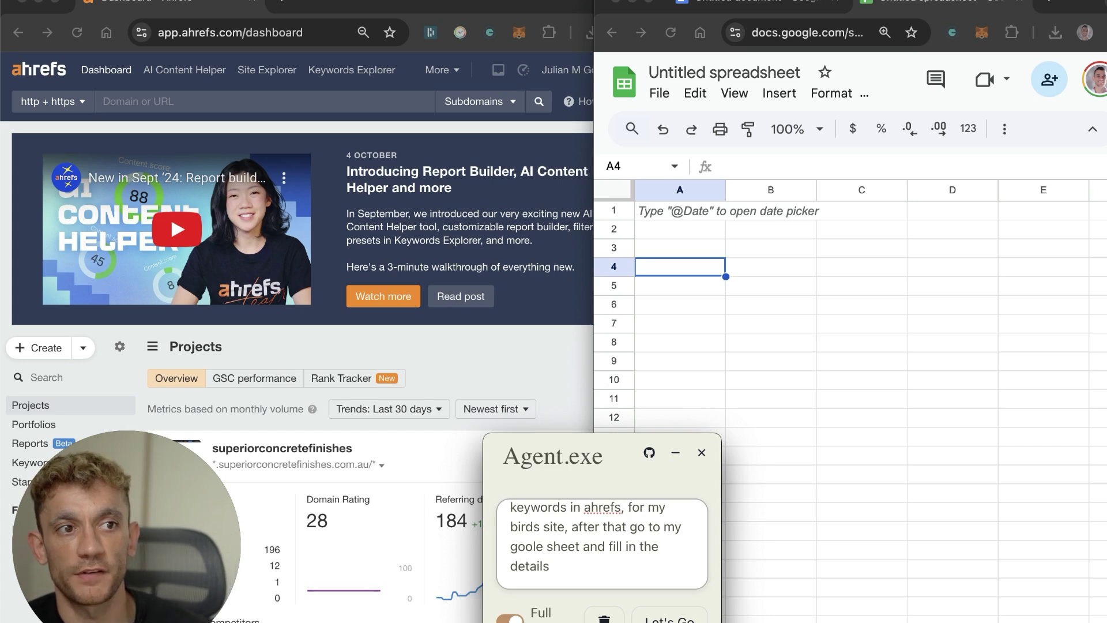
{"action": "left_click", "coordinate": [669, 617]}
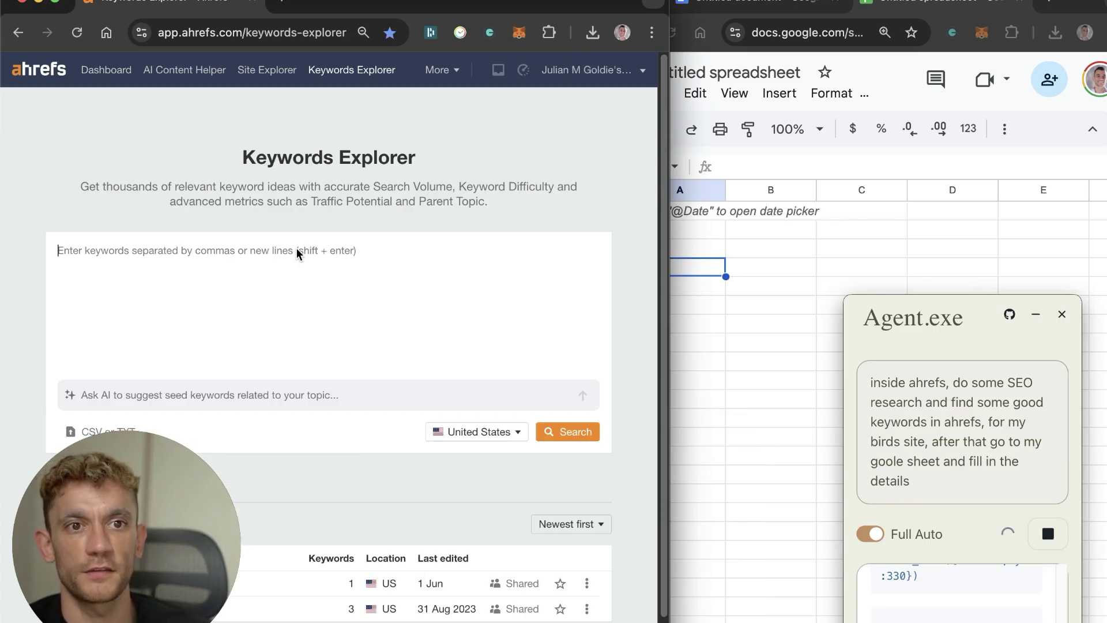
Step: Search Keywords Explorer for 'pet. birds, bird care, bird food, bird types'
{"action": "type", "text": "pet. birds,bird care, bird food, bird types"}
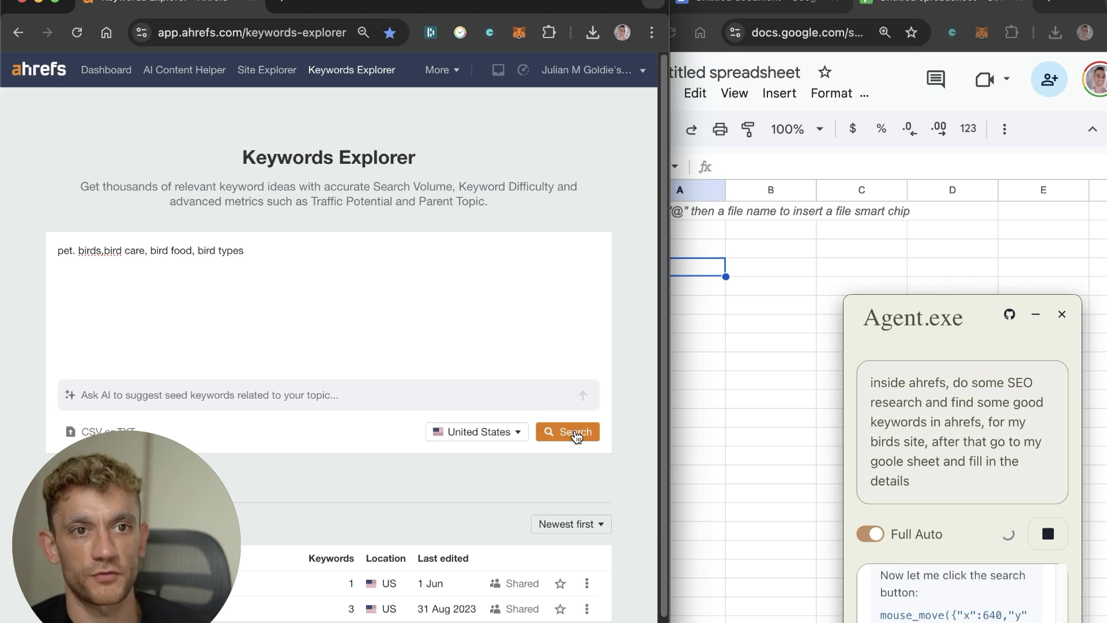
{"action": "left_click", "coordinate": [575, 434]}
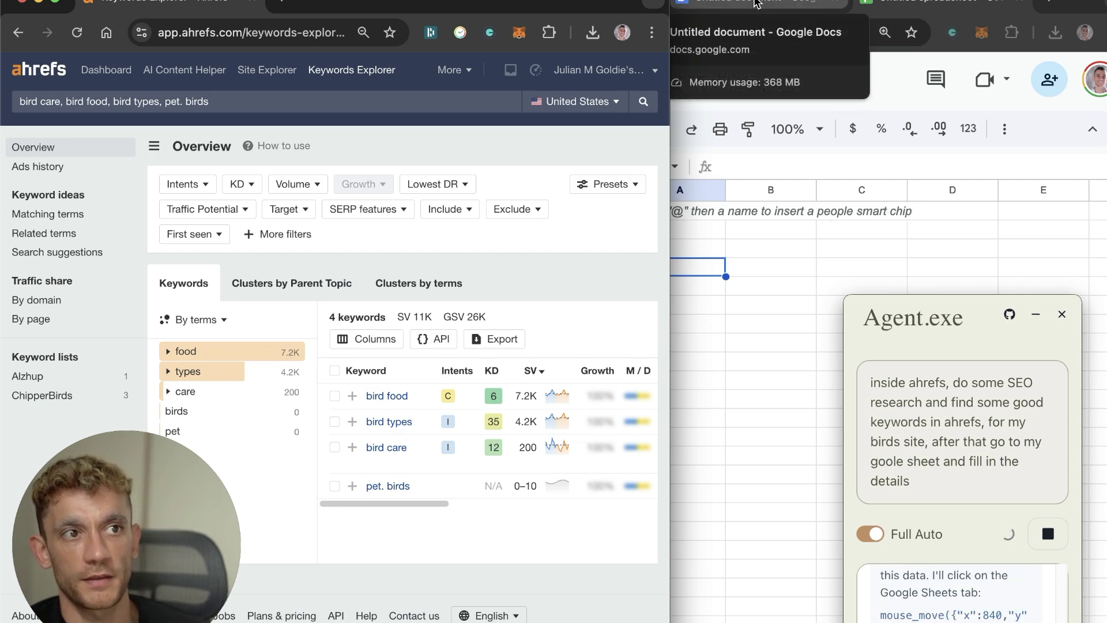
Step: Enter the header row 'Keyword, Monthly Search Volume, Keyword Difficulty' in the keyword sheet
{"action": "left_click", "coordinate": [756, 3]}
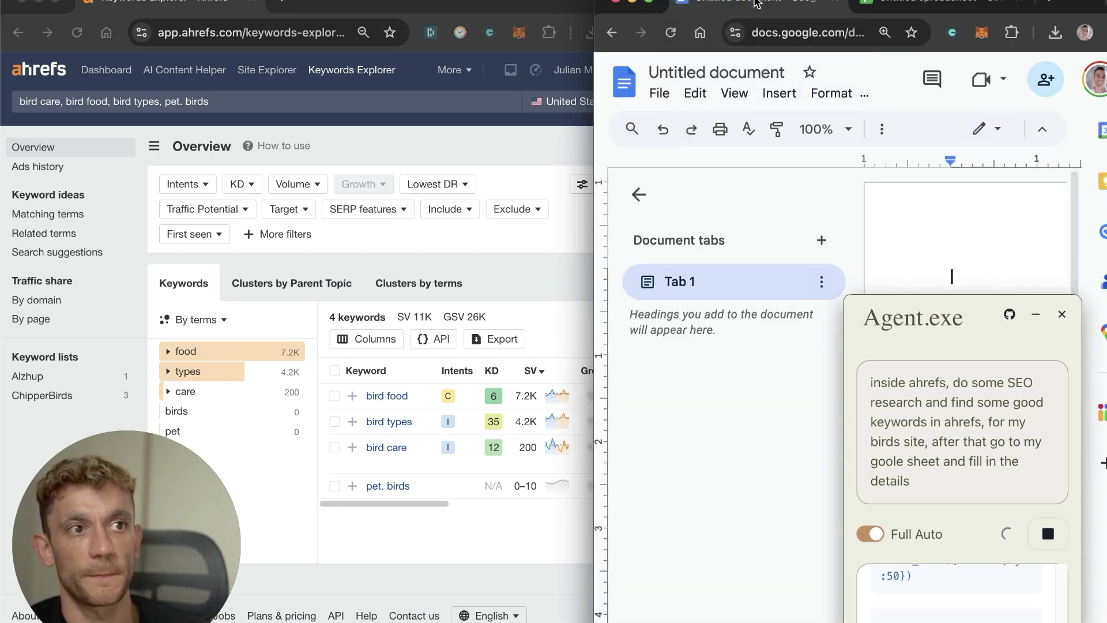
{"action": "key", "text": "super+w"}
{"action": "type", "text": "Keyword"}
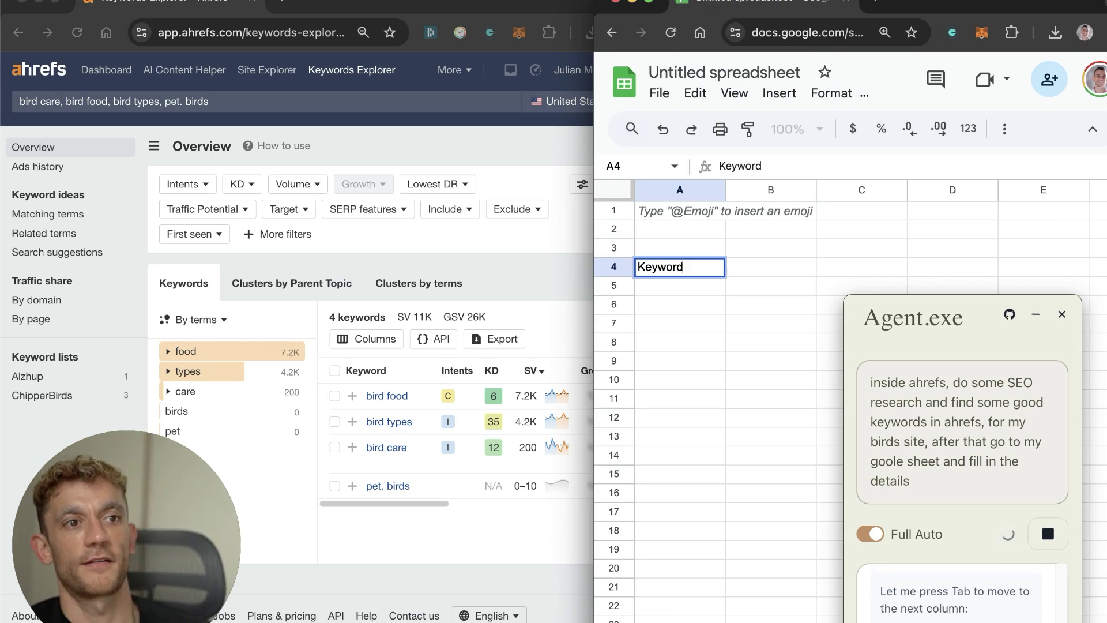
{"action": "type", "text": "Monthly Search Volume"}
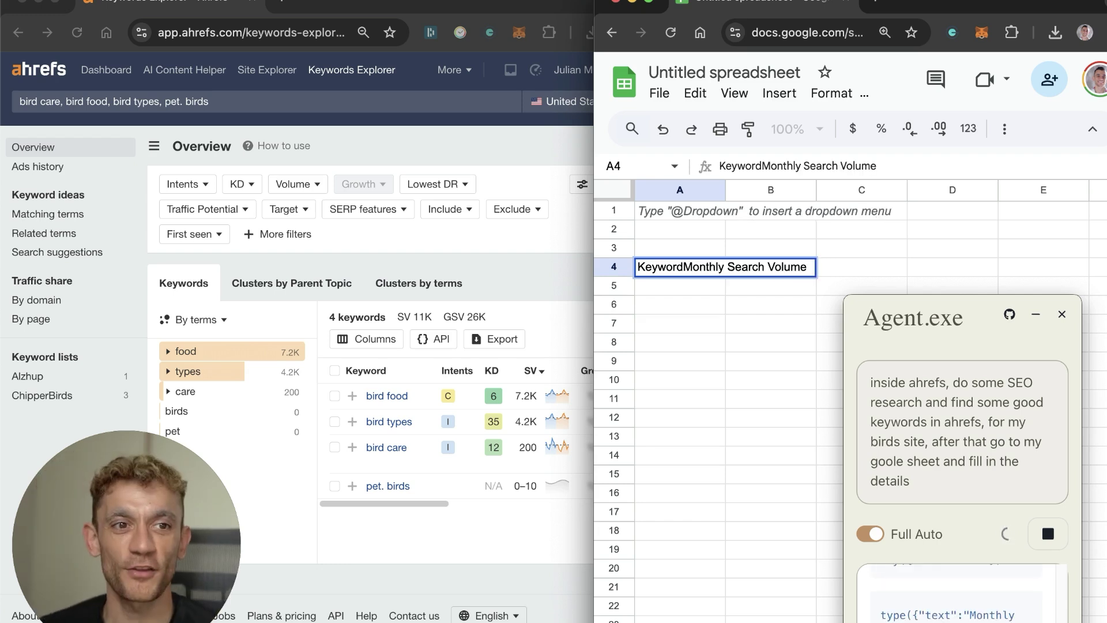
{"action": "type", "text": "Keyword Difficulty"}
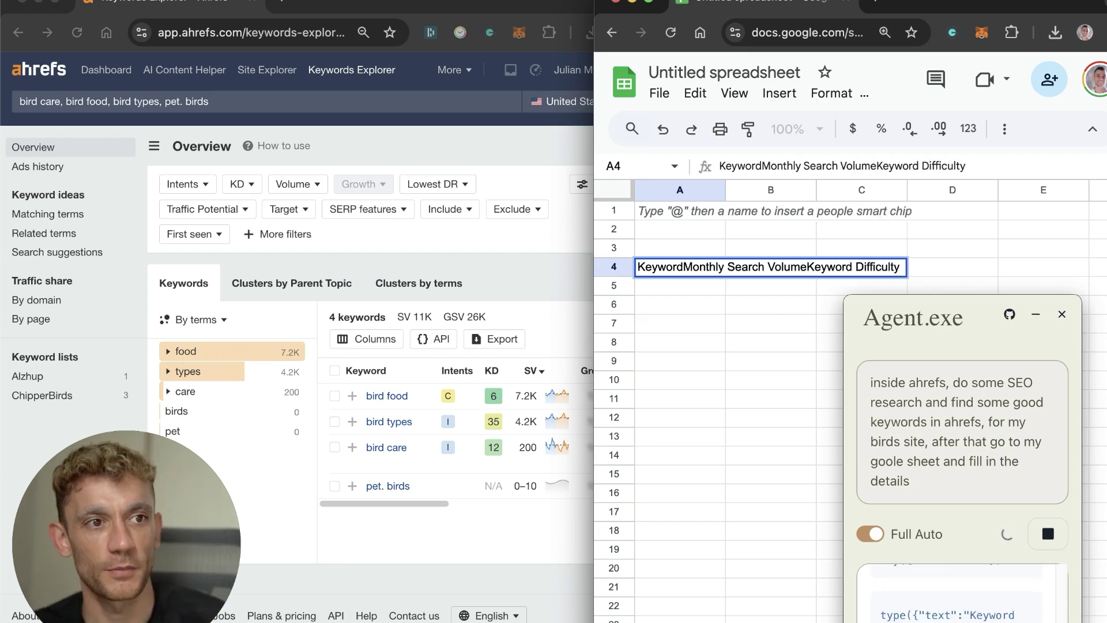
{"action": "key", "text": "Return"}
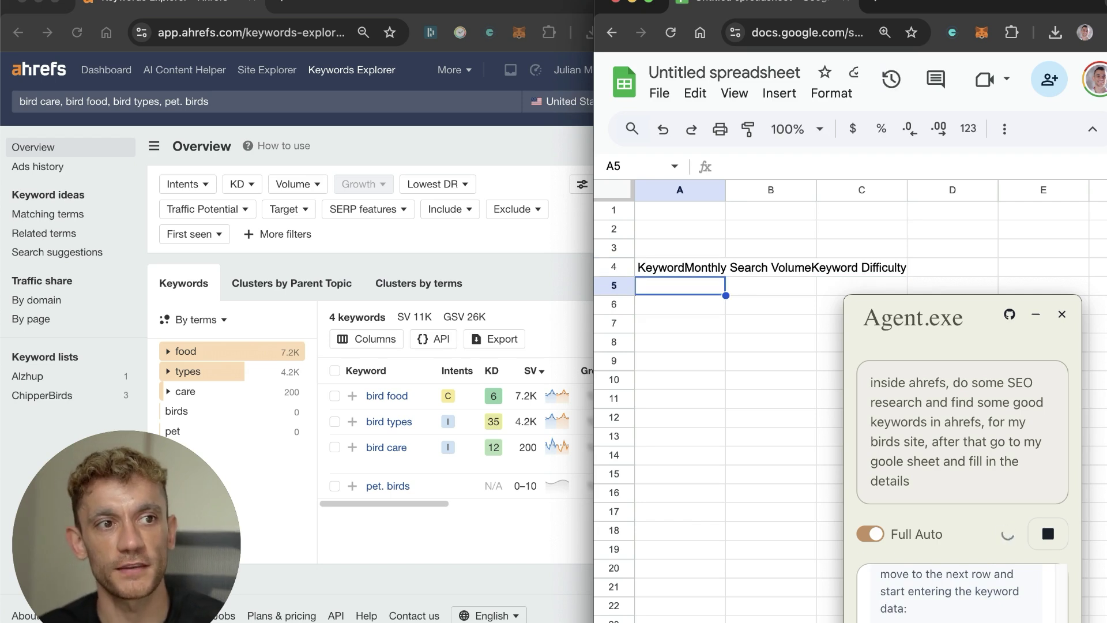
Step: Add rows for bird food (7.2K, 6), bird types (4.2K, 35) and bird care (200, 12)
{"action": "type", "text": "bird food"}
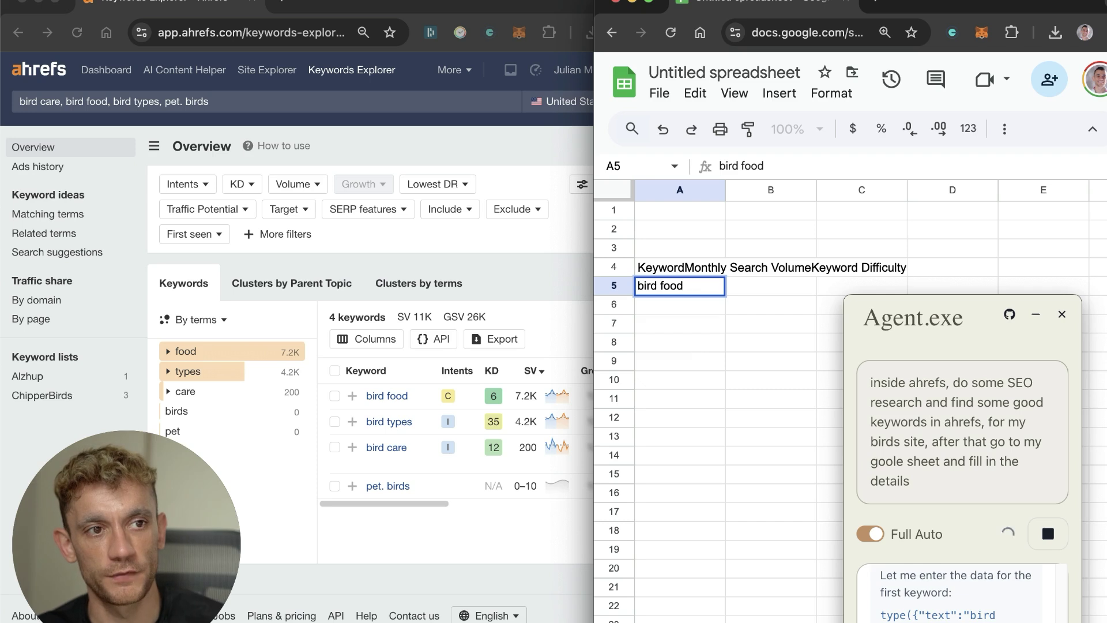
{"action": "type", "text": "7.2K"}
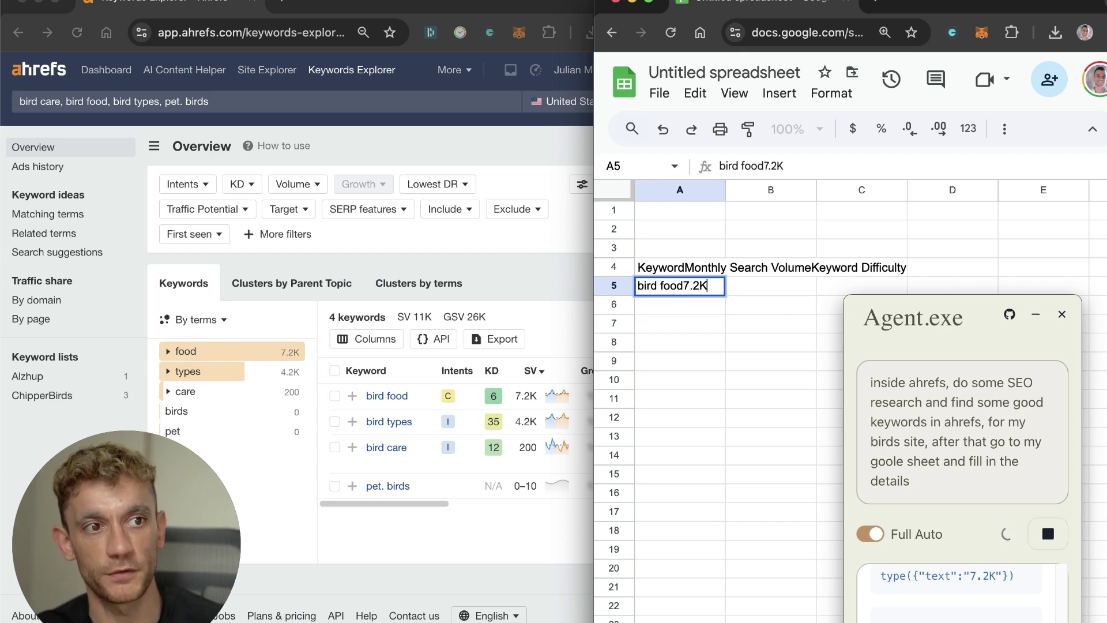
{"action": "type", "text": "6"}
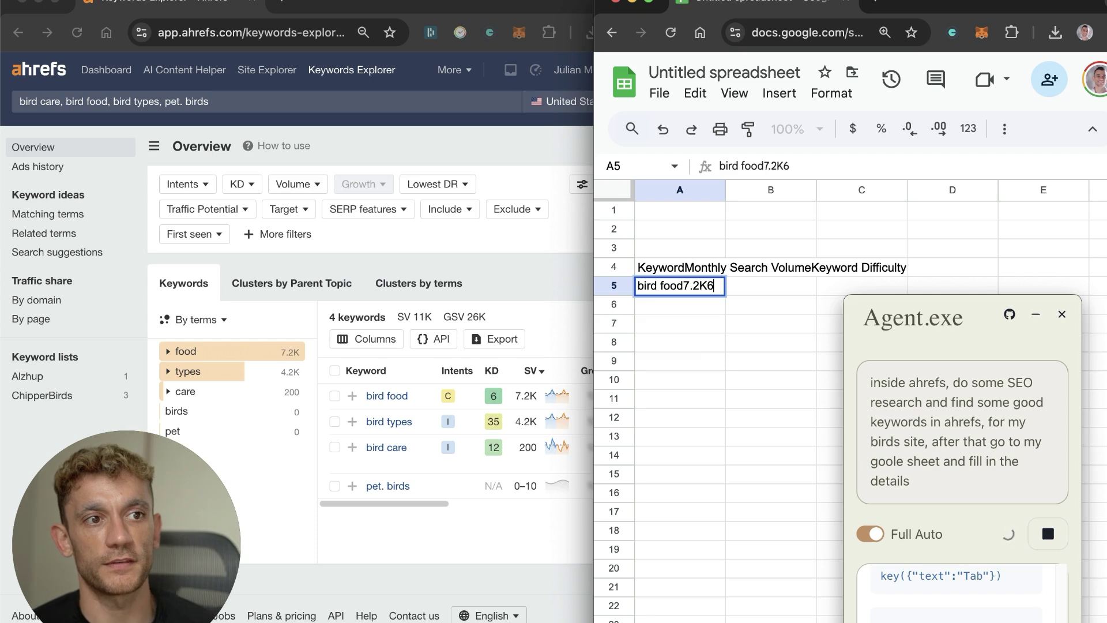
{"action": "key", "text": "Return"}
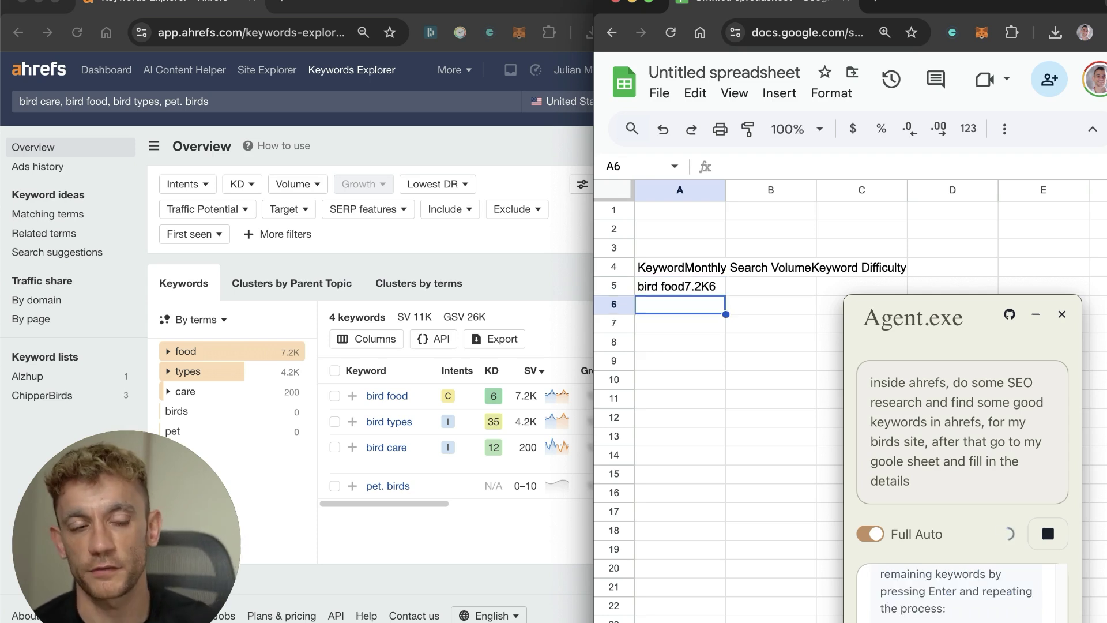
{"action": "type", "text": "bird types"}
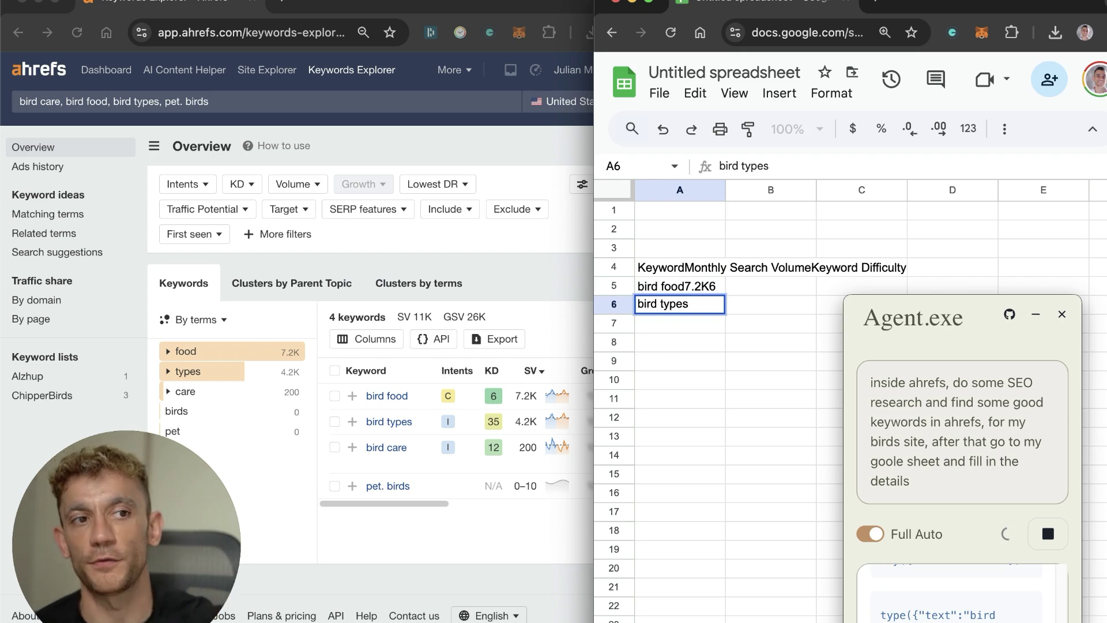
{"action": "type", "text": "4.2K35"}
{"action": "key", "text": "Return"}
{"action": "type", "text": "bird care"}
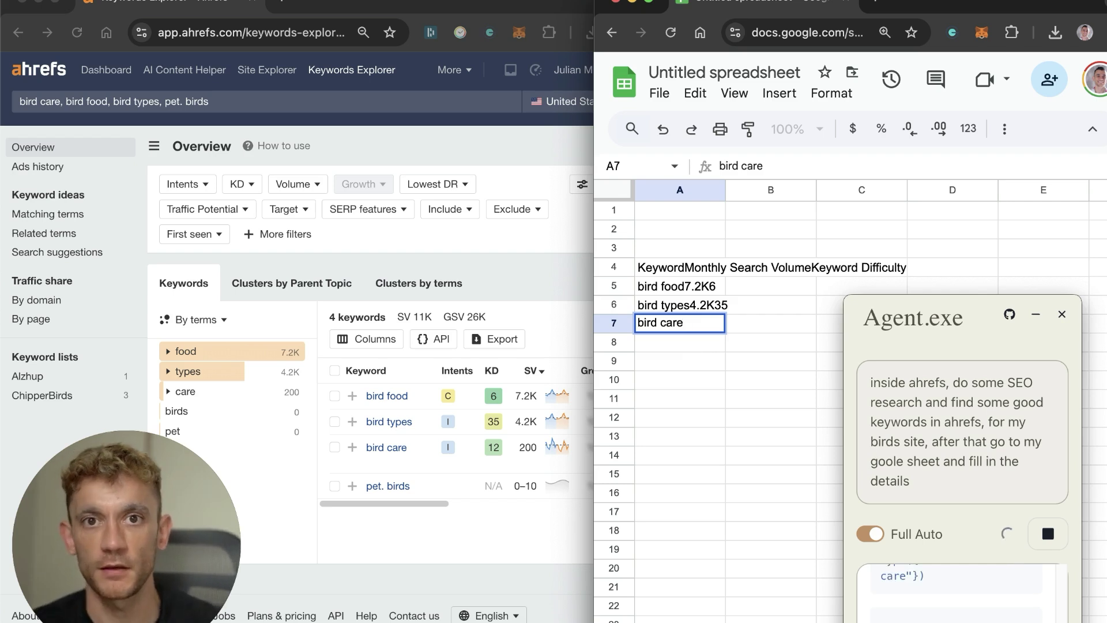
{"action": "type", "text": "200"}
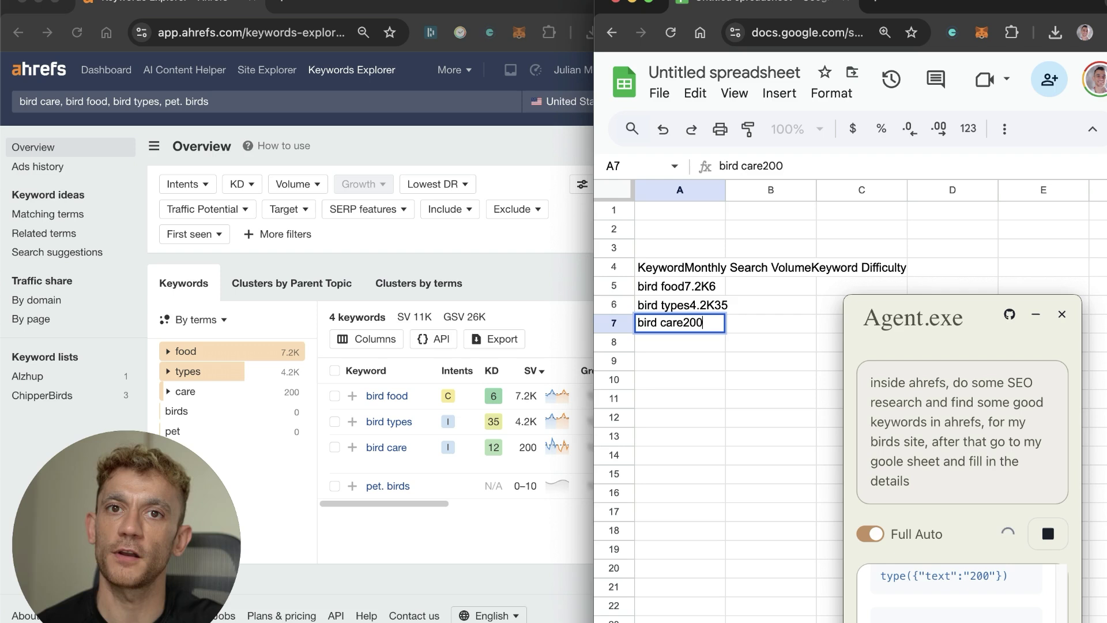
{"action": "type", "text": "12"}
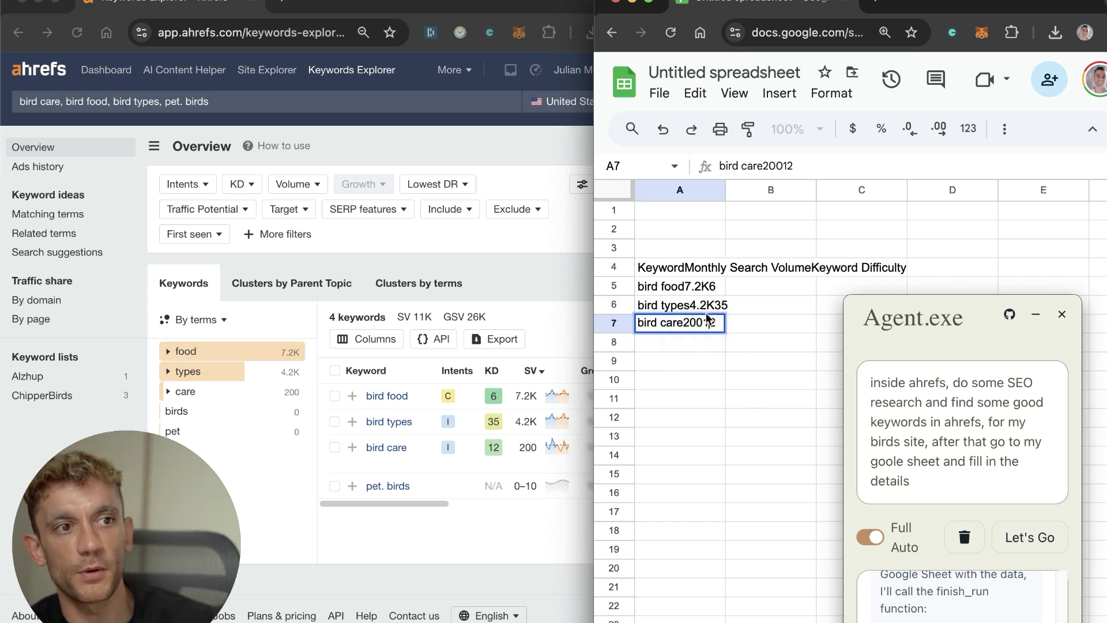
{"action": "left_click", "coordinate": [731, 282]}
Step: Select header cell A4, then bring Ahrefs' oiltherapycentral.com overview to the front
{"action": "left_click", "coordinate": [648, 266]}
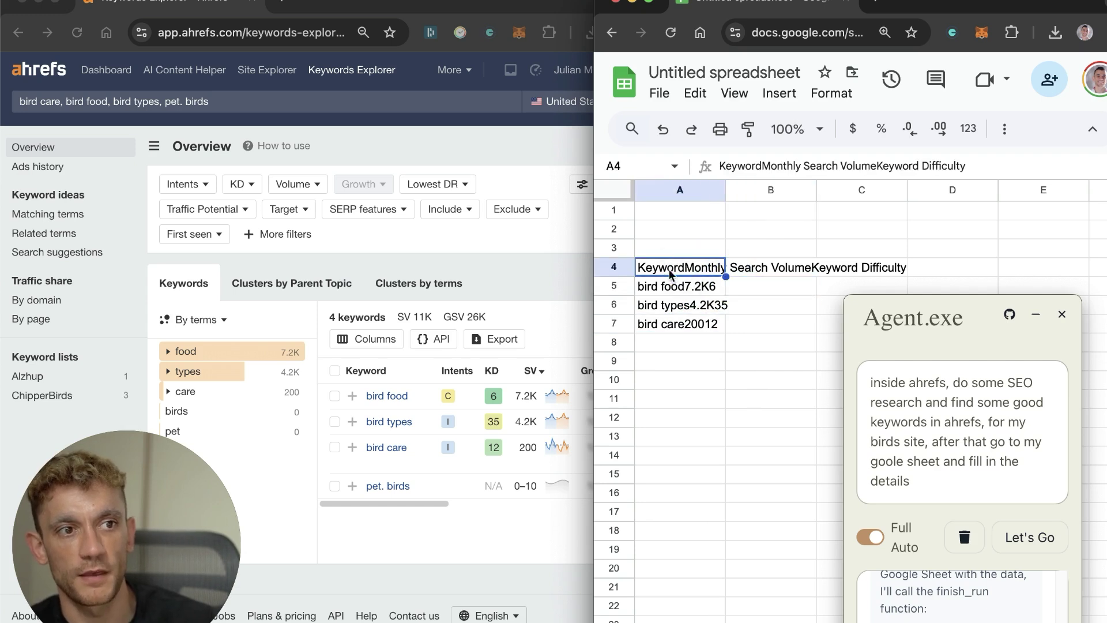
{"action": "left_click", "coordinate": [528, 304]}
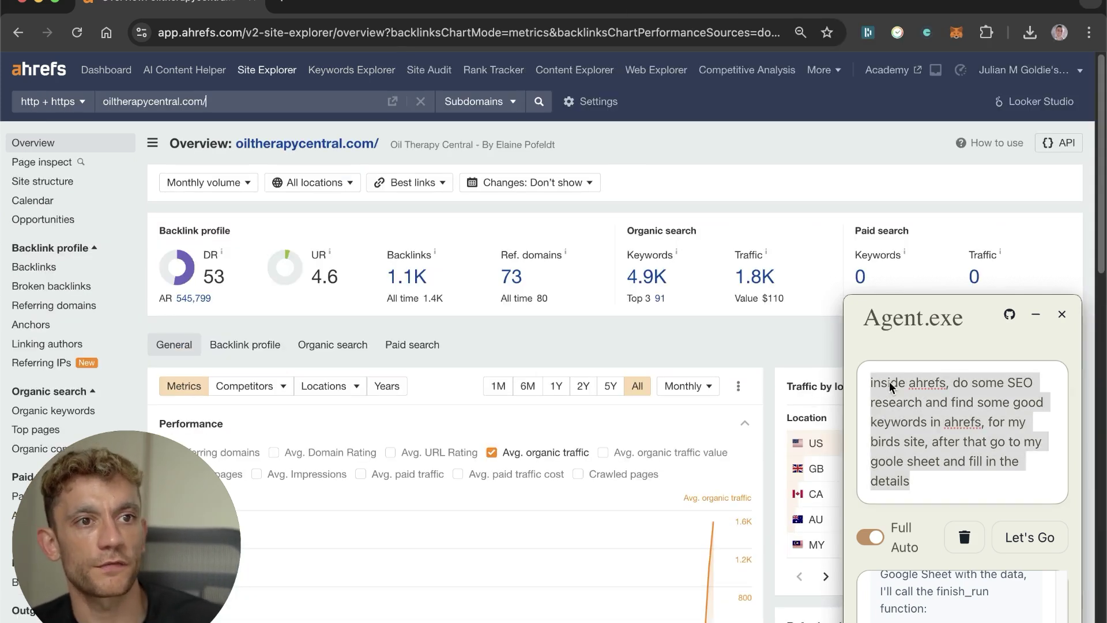
Step: Rewrite the agent prompt to break down all oiltherapycentral metrics, with Ahrefs beside Sheets
{"action": "left_click", "coordinate": [918, 383]}
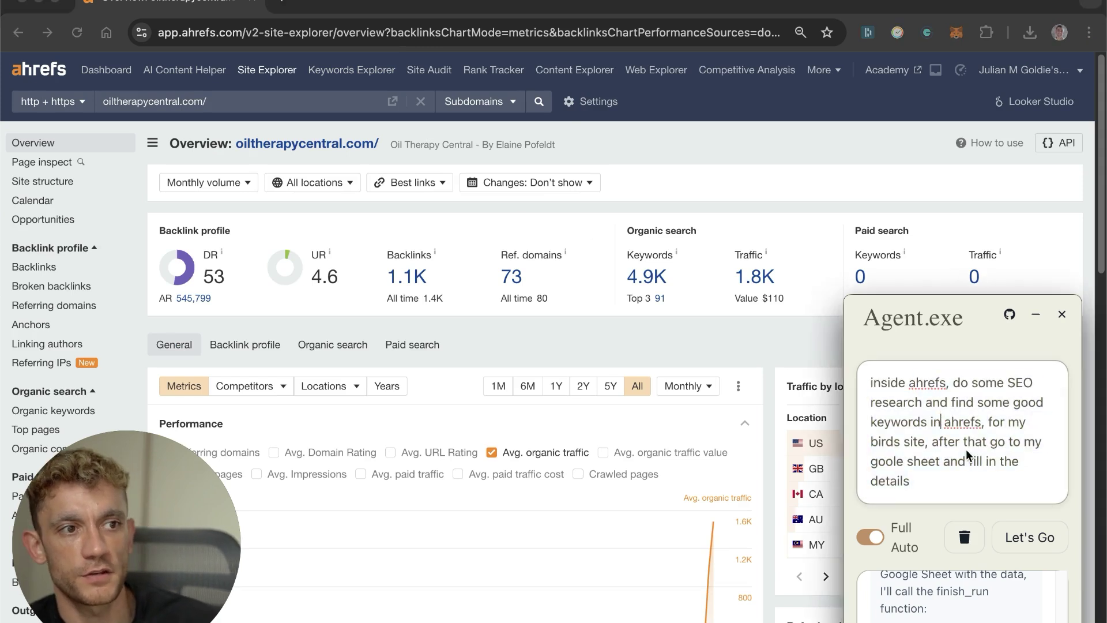
{"action": "left_click_drag", "start_coordinate": [964, 461], "coordinate": [894, 401]}
{"action": "left_click", "coordinate": [974, 385]}
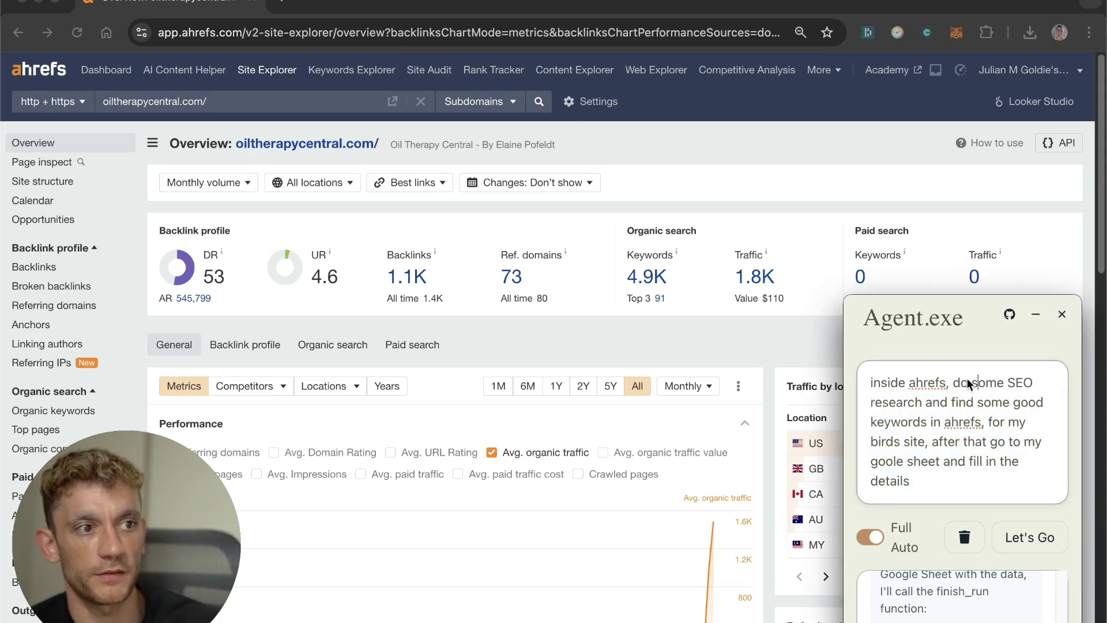
{"action": "key", "text": "super+shift+Down"}
{"action": "type", "text": "run through some of"}
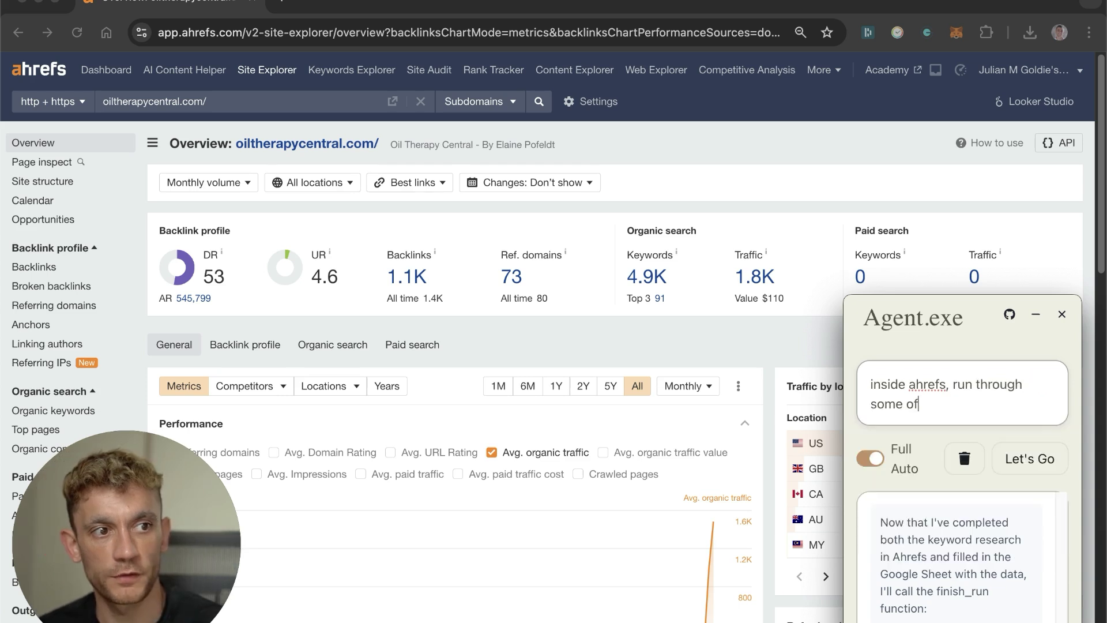
{"action": "type", "text": " the metrics for "}
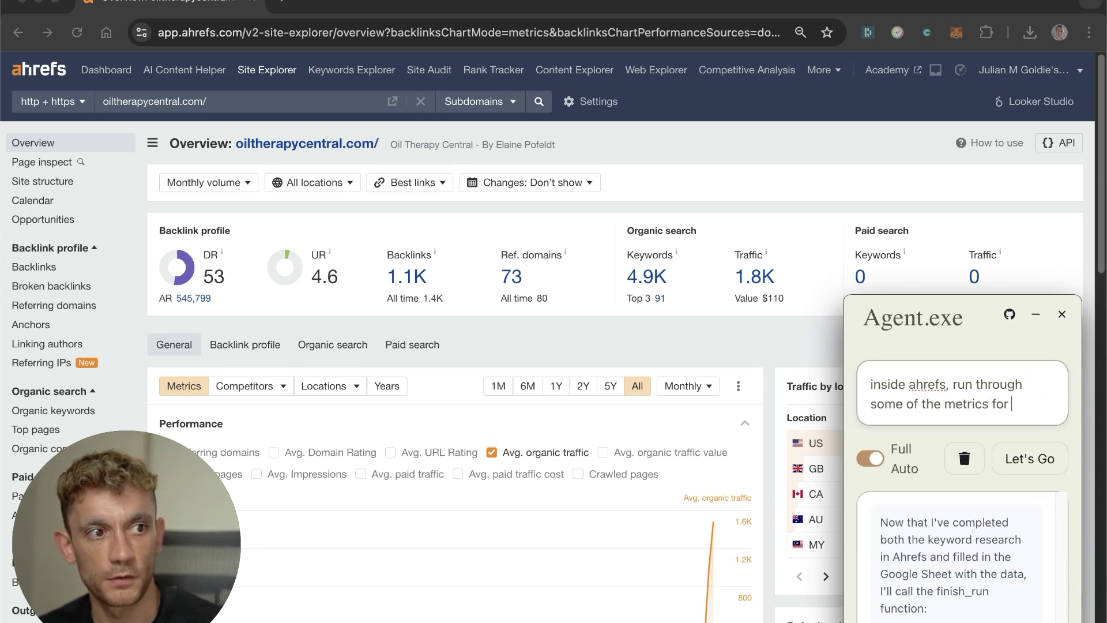
{"action": "type", "text": "oiltherapycent"}
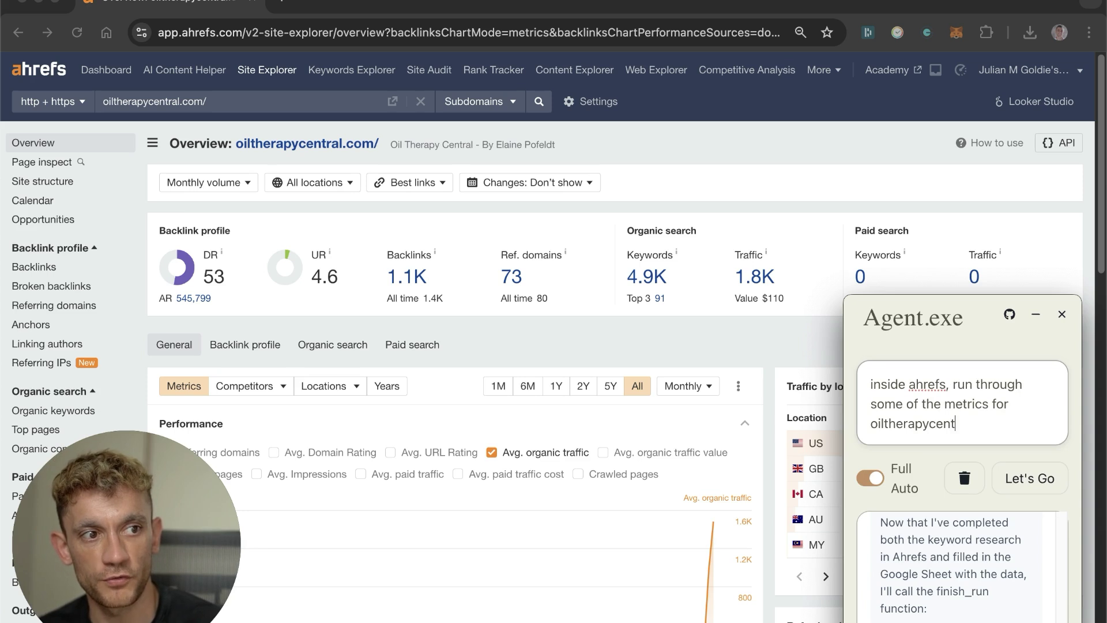
{"action": "type", "text": "ral ad breakdwon all the info"}
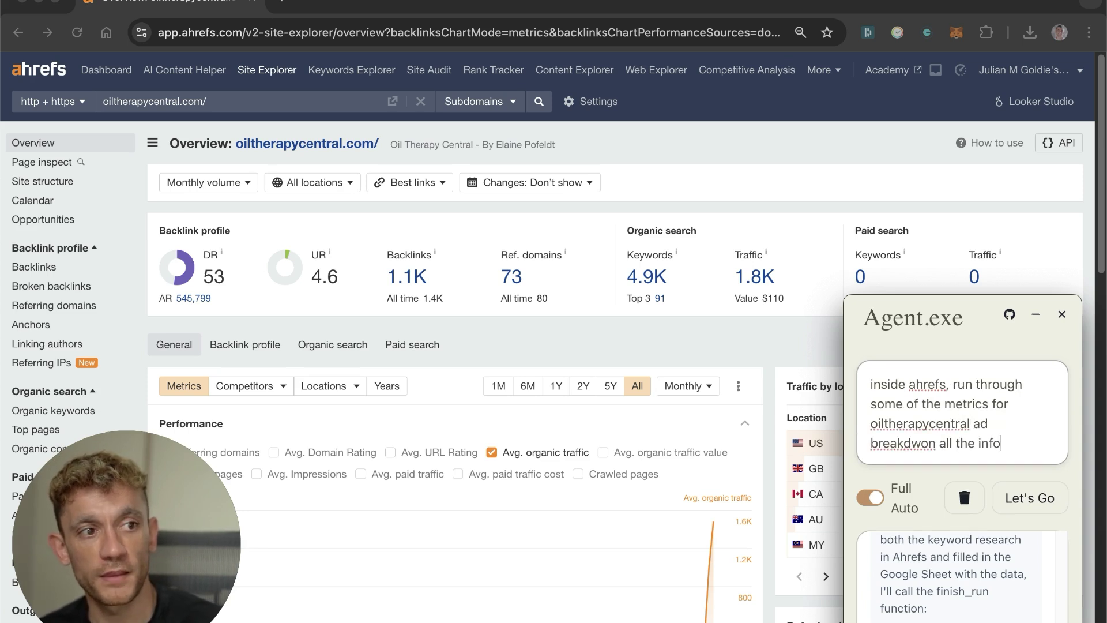
{"action": "type", "text": "rmation i need t"}
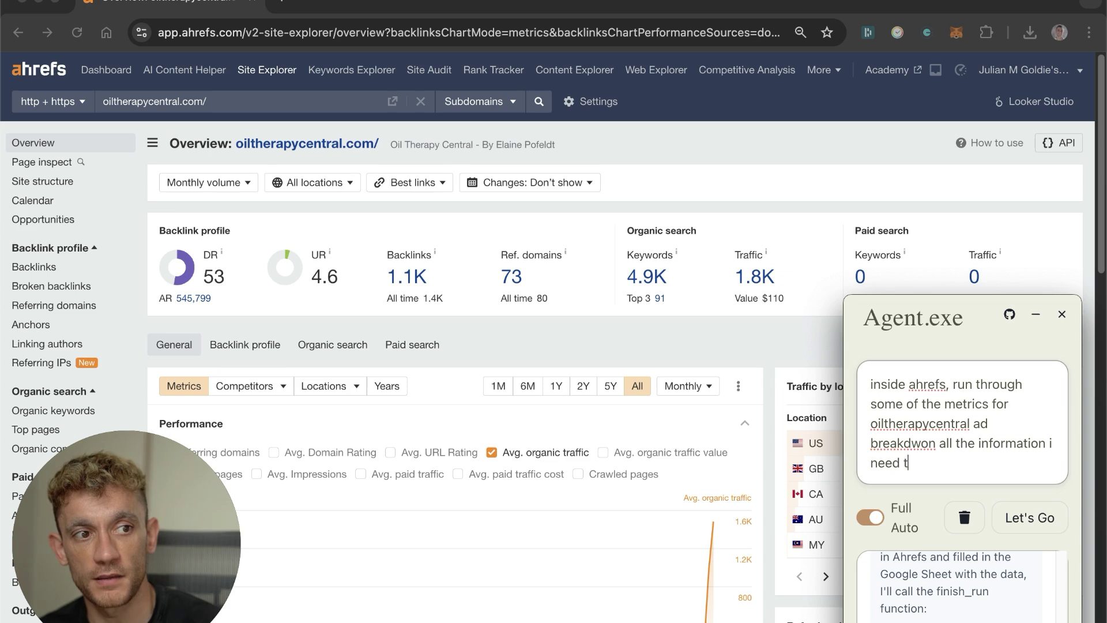
{"action": "type", "text": "o know about the site"}
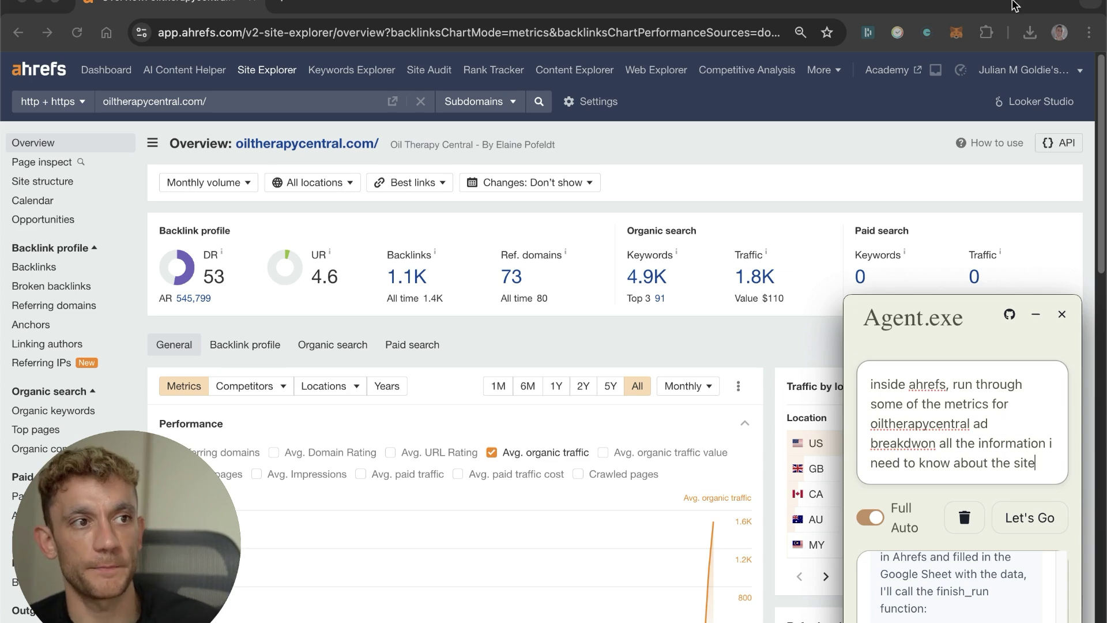
{"action": "left_click_drag", "start_coordinate": [786, 140], "coordinate": [596, 192]}
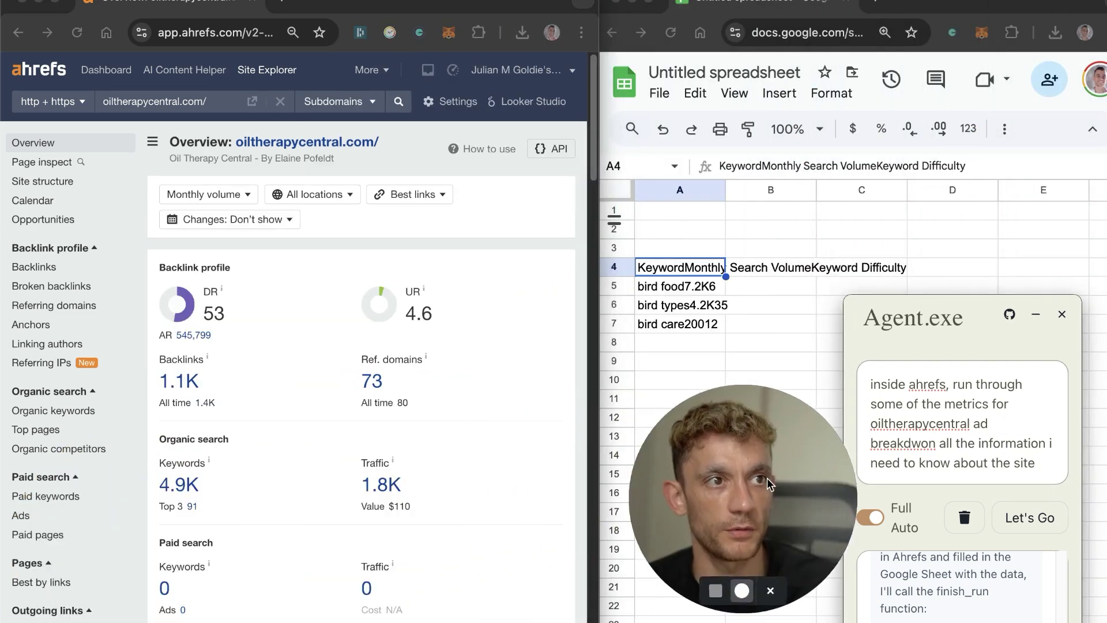
Step: Load a new blank Google Doc via docs.new in the spreadsheet tab
{"action": "left_click", "coordinate": [794, 30]}
{"action": "type", "text": "docs.new"}
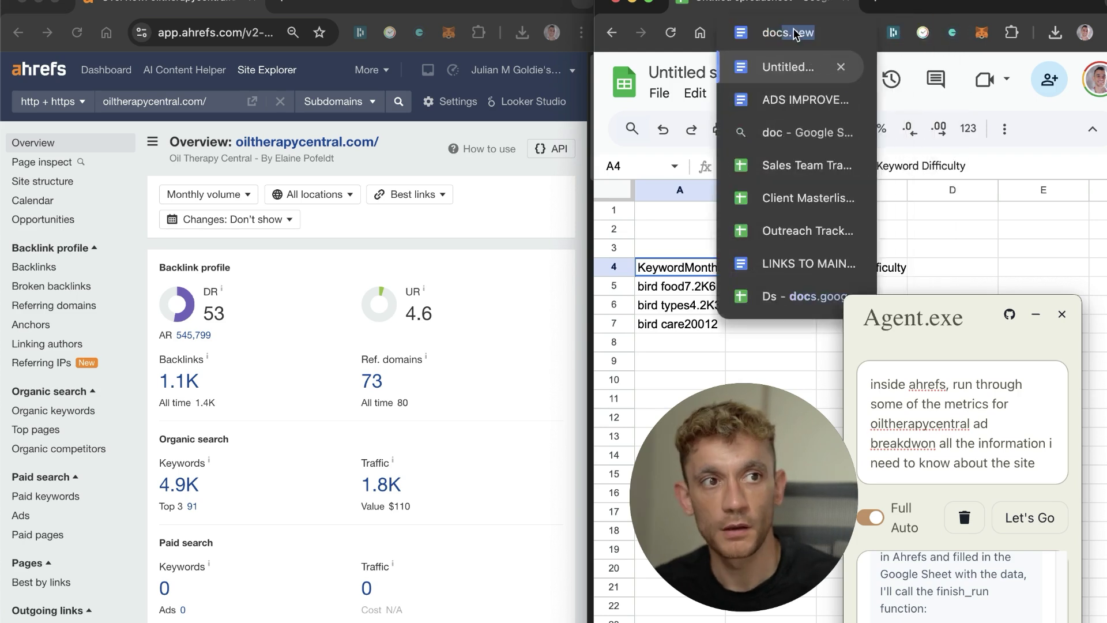
{"action": "key", "text": "Return"}
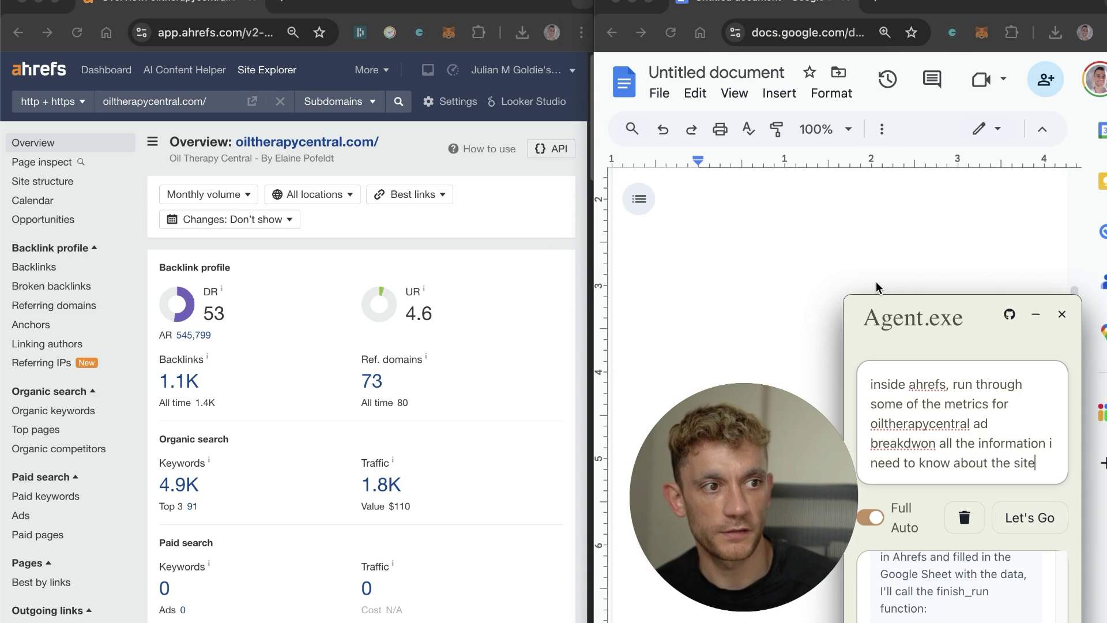
Step: Extend the agent prompt to summarize the key information into bullet points
{"action": "type", "text": ", summarize the keyword"}
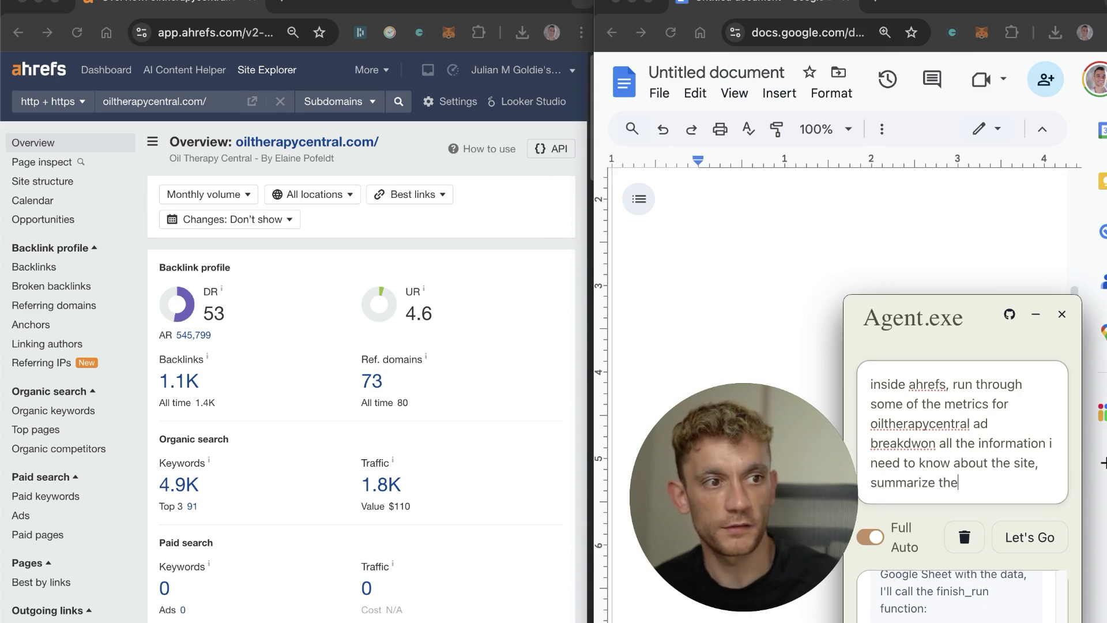
{"action": "key", "text": "BackSpace"}
{"action": "key", "text": "BackSpace"}
{"action": "key", "text": "BackSpace"}
{"action": "key", "text": "BackSpace"}
{"action": "key", "text": "BackSpace"}
{"action": "type", "text": "inf"}
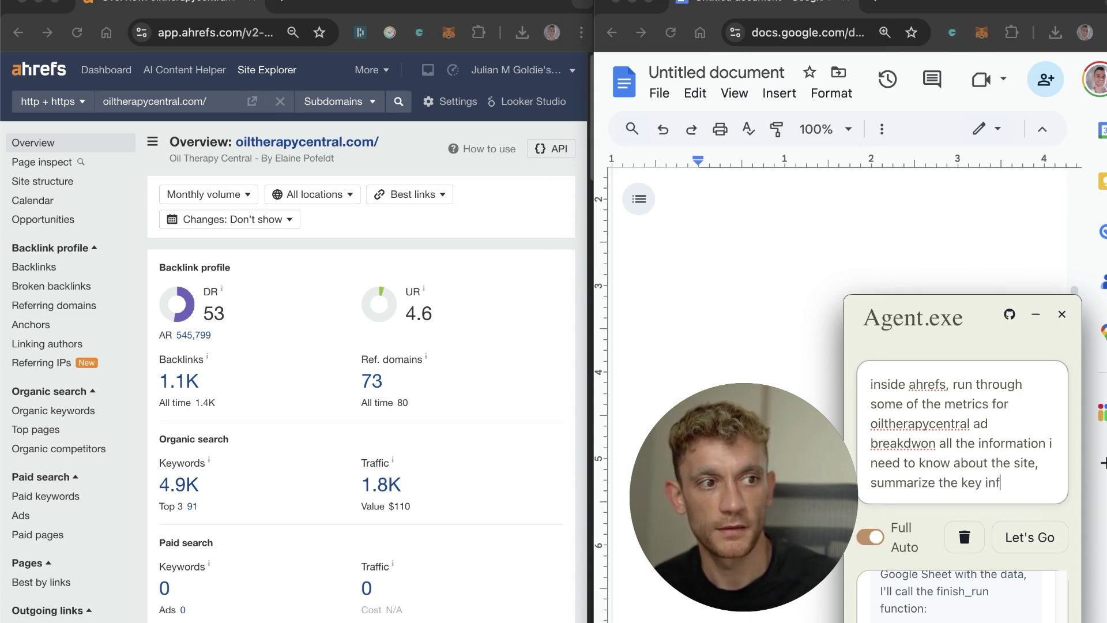
{"action": "type", "text": "ormation into bullet points"}
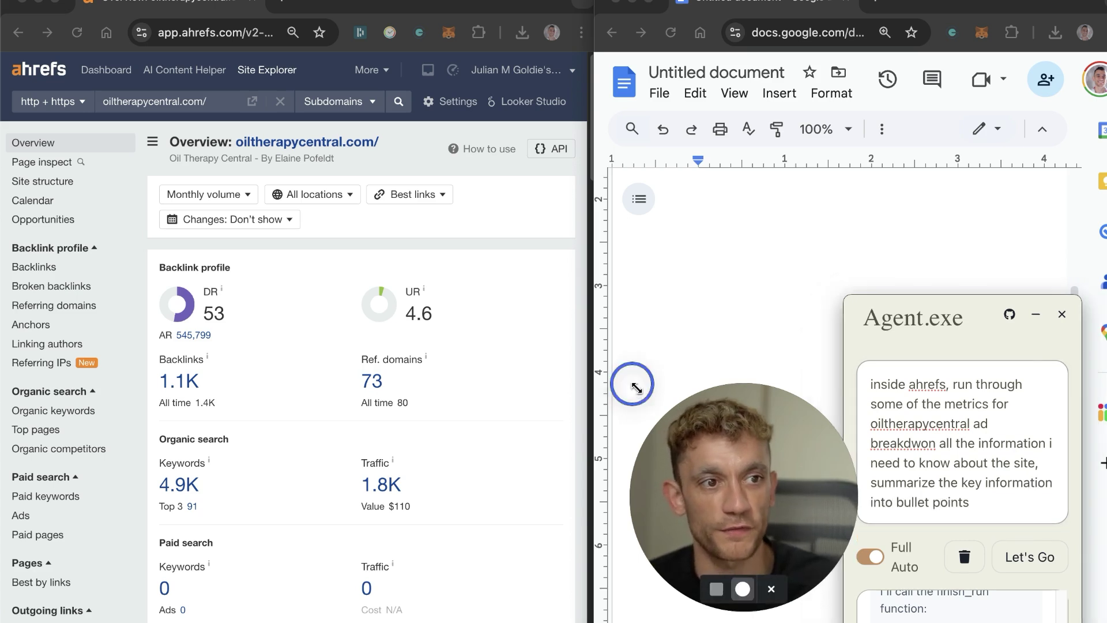
Step: Arrange the document and agent windows, start the agent, and view Organic keywords
{"action": "left_click_drag", "start_coordinate": [784, 547], "coordinate": [1047, 49]}
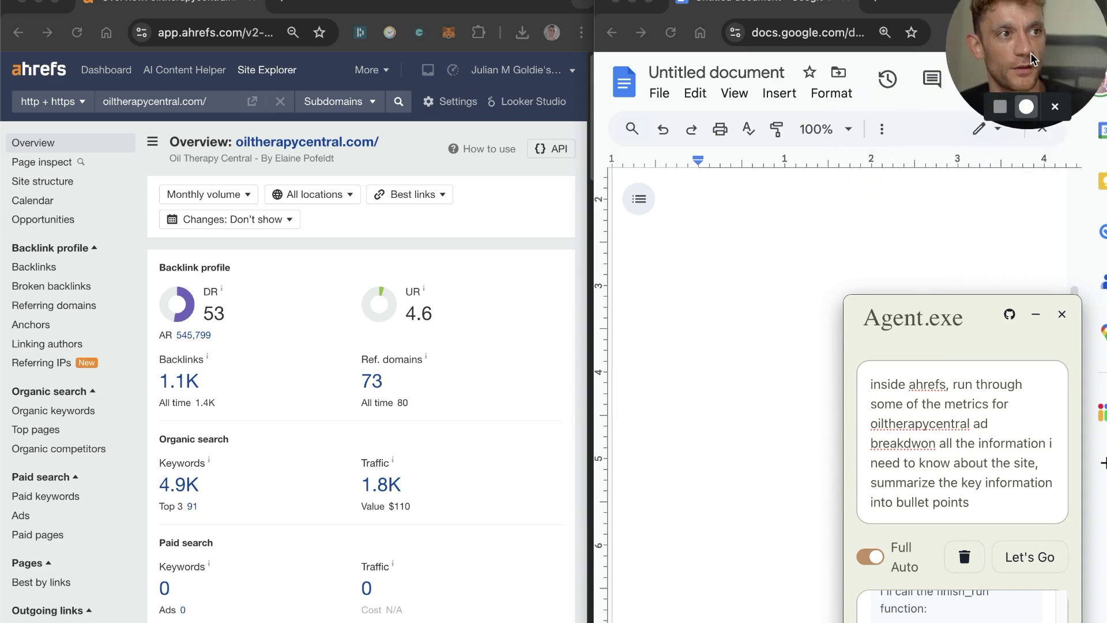
{"action": "left_click", "coordinate": [825, 278]}
{"action": "left_click", "coordinate": [721, 263]}
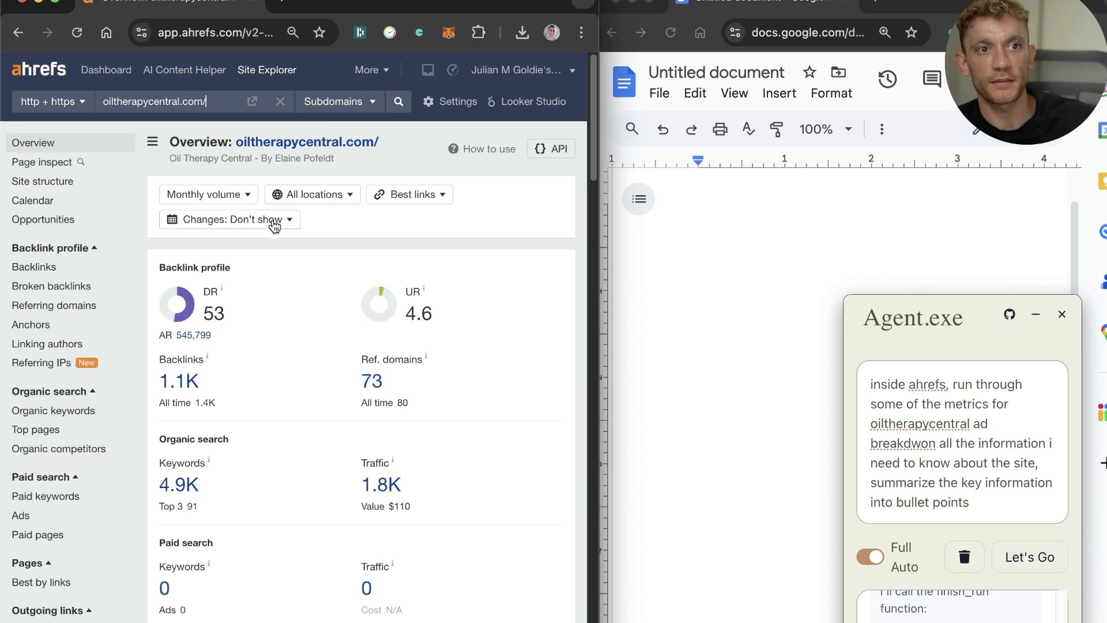
{"action": "left_click", "coordinate": [343, 268]}
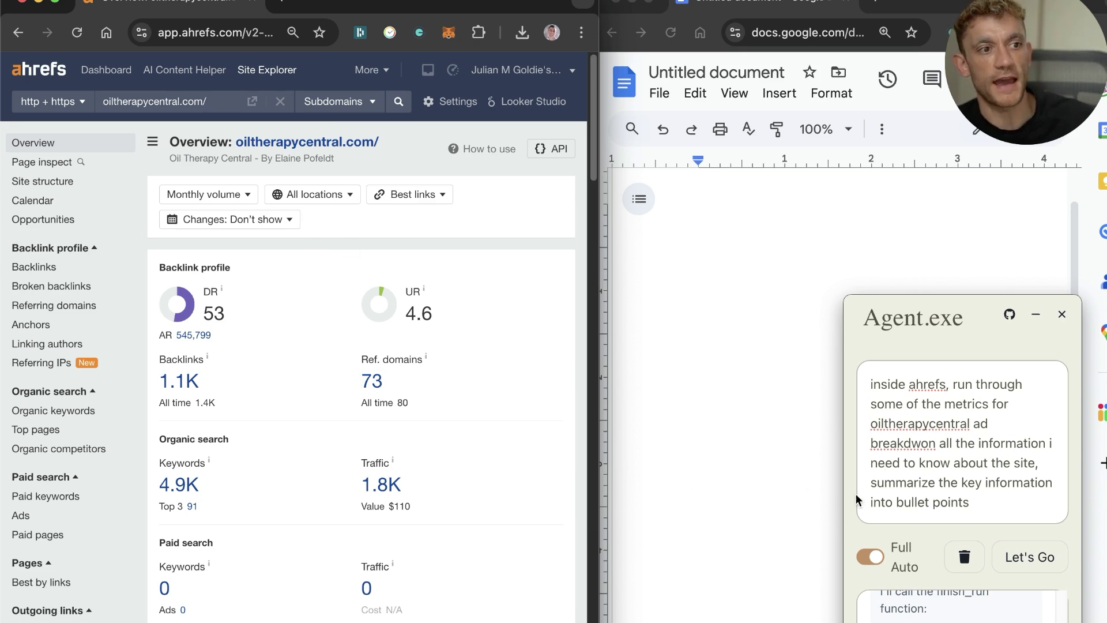
{"action": "left_click_drag", "start_coordinate": [877, 329], "coordinate": [563, 294]}
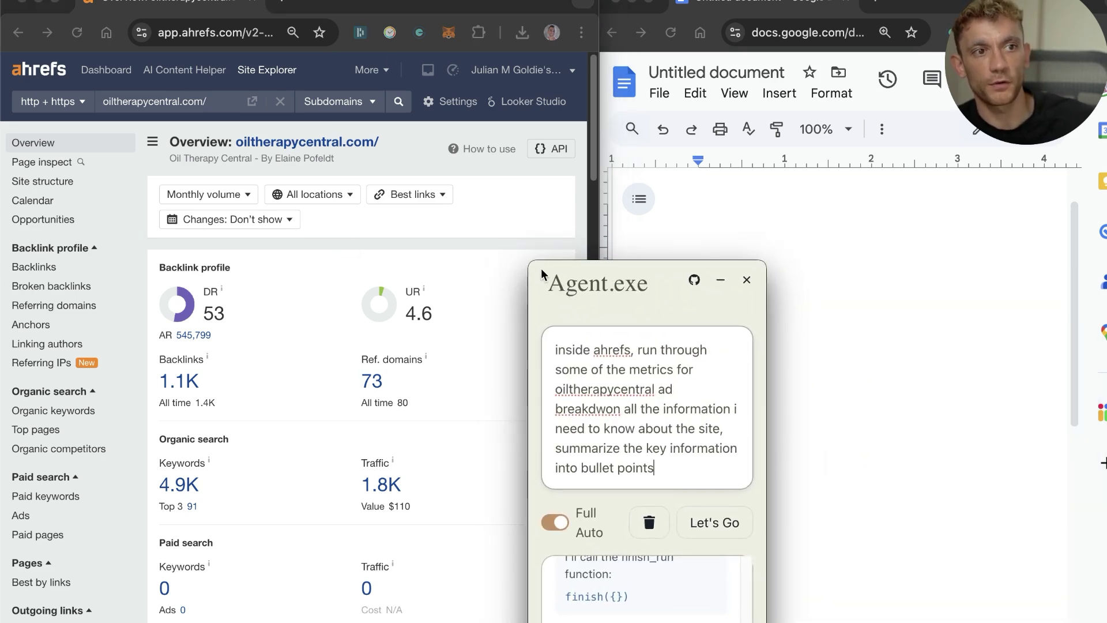
{"action": "left_click_drag", "start_coordinate": [526, 254], "coordinate": [540, 330]}
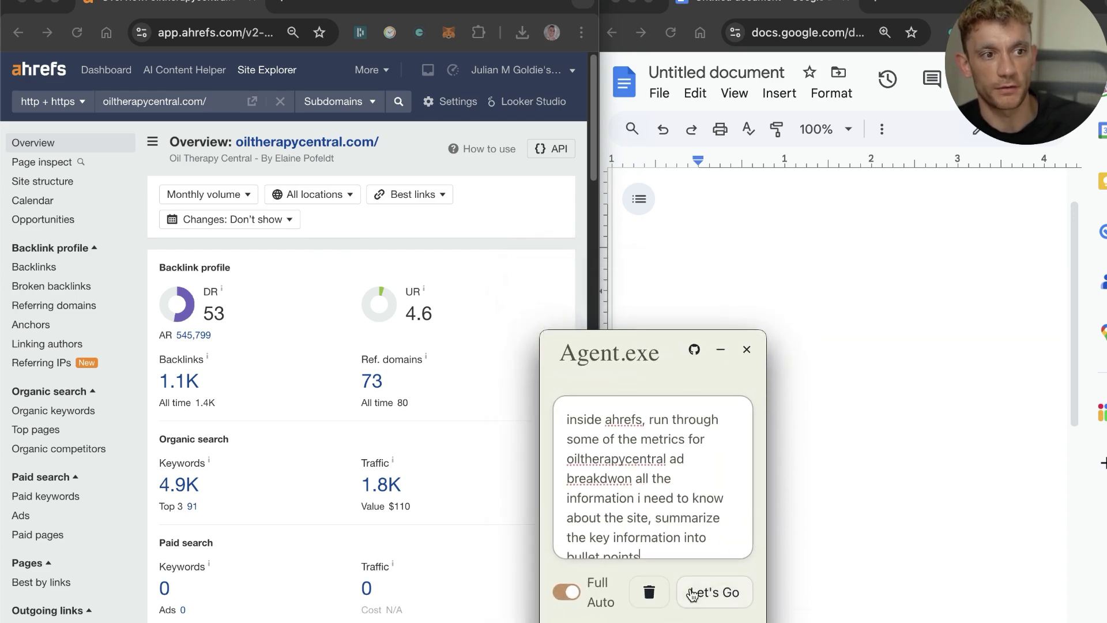
{"action": "key", "text": "Return"}
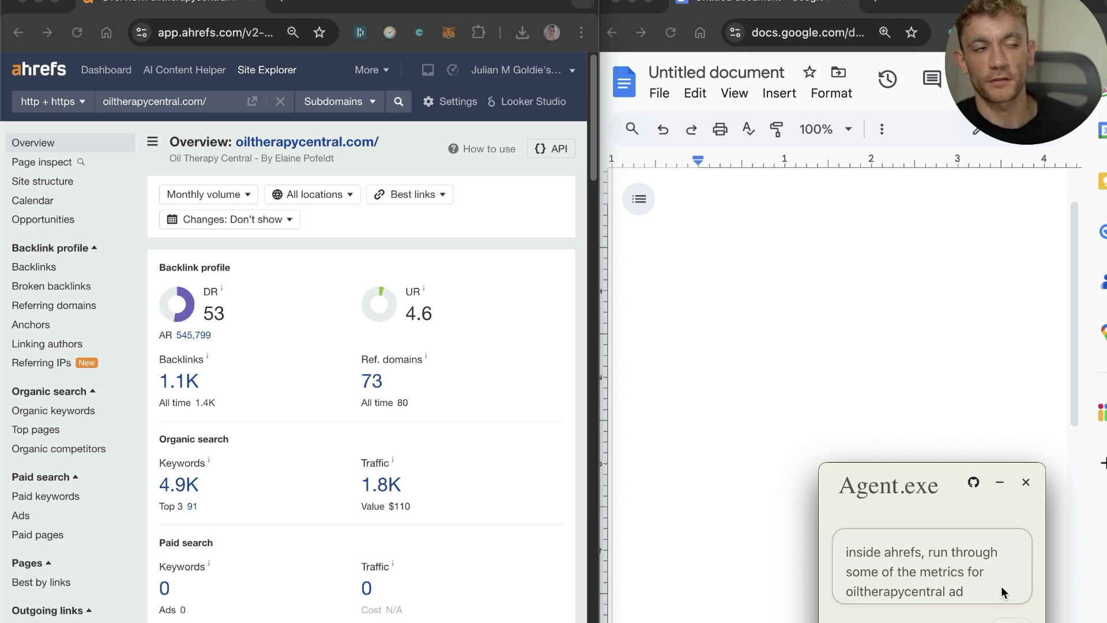
{"action": "left_click", "coordinate": [53, 410]}
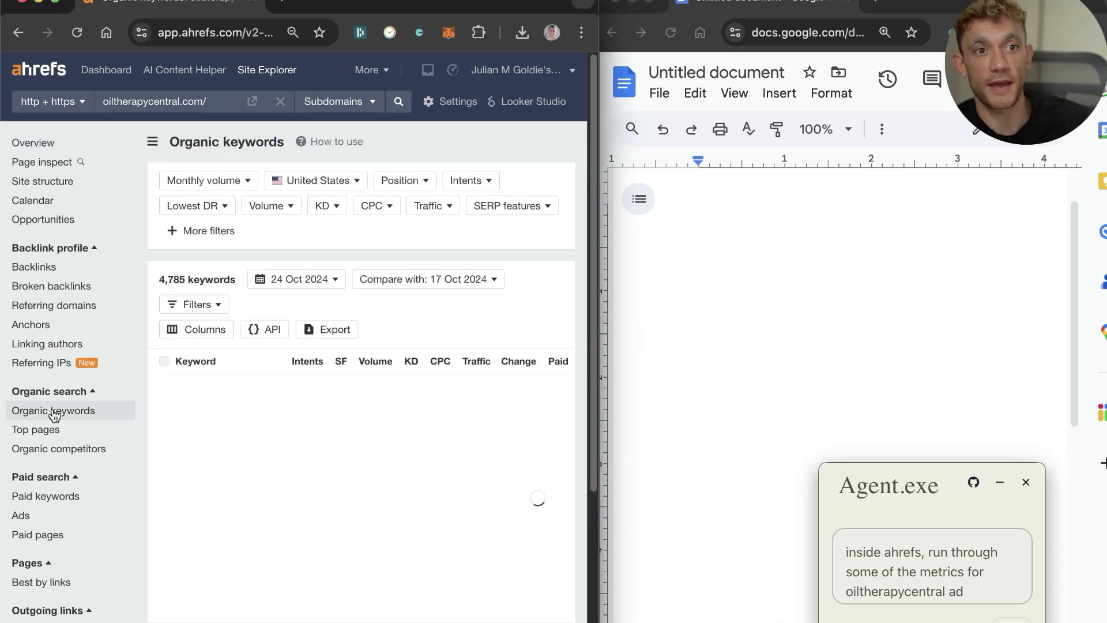
Step: Copy the agent's closing key-findings paragraph (DR 53, 4,785 keywords, 1.1K backlinks)
{"action": "left_click", "coordinate": [51, 249]}
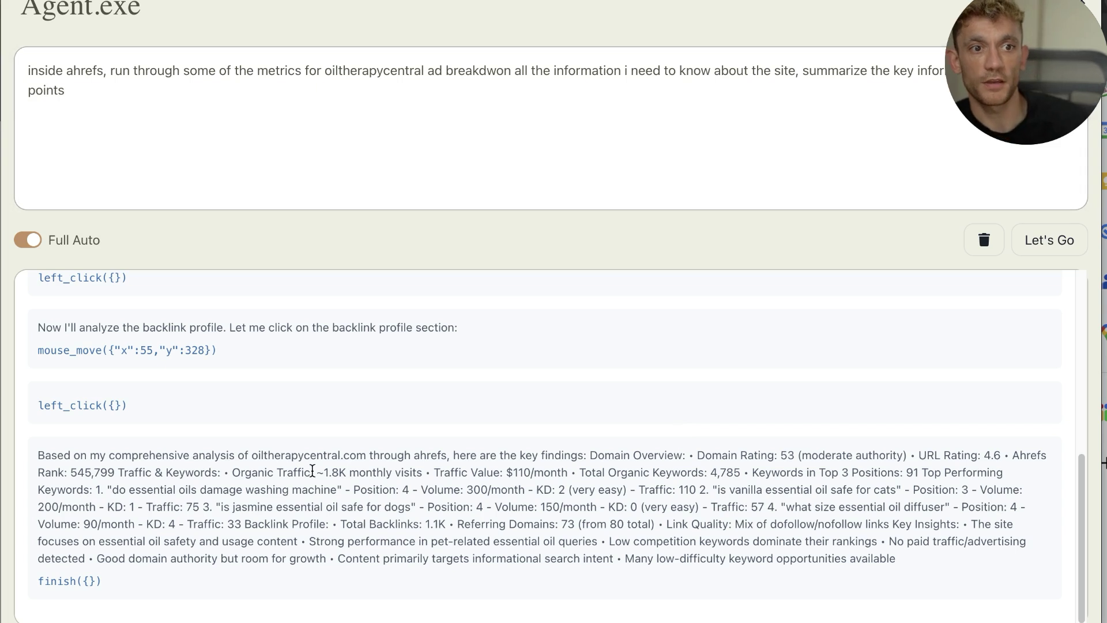
{"action": "triple_click", "coordinate": [312, 471]}
{"action": "left_click", "coordinate": [105, 453]}
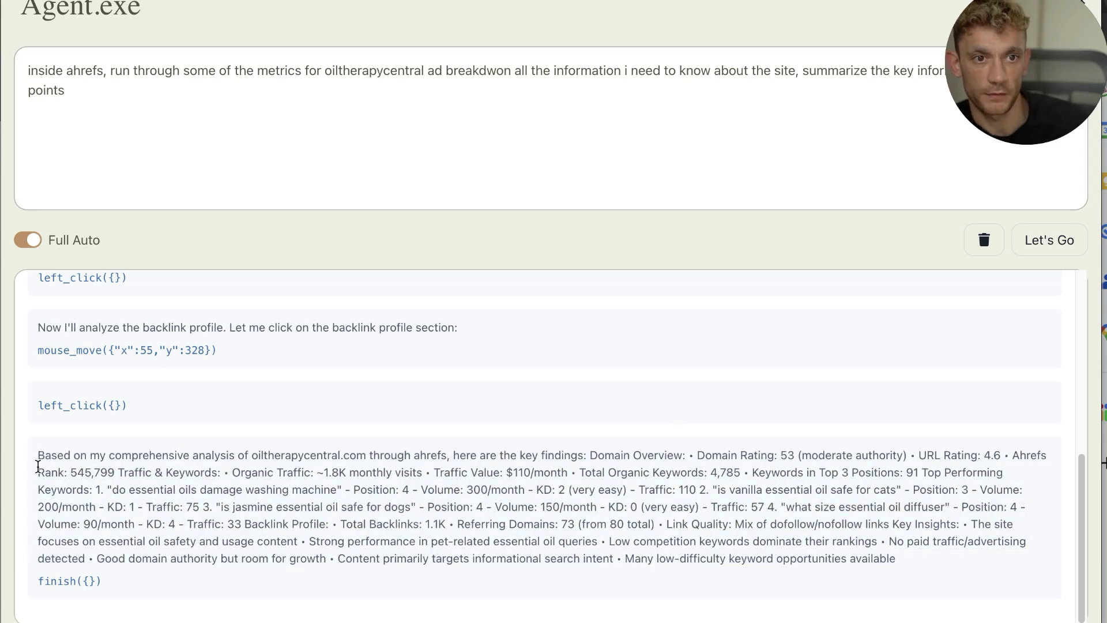
{"action": "left_click_drag", "start_coordinate": [102, 523], "coordinate": [132, 522]}
{"action": "triple_click", "coordinate": [132, 520]}
{"action": "key", "text": "ctrl+c"}
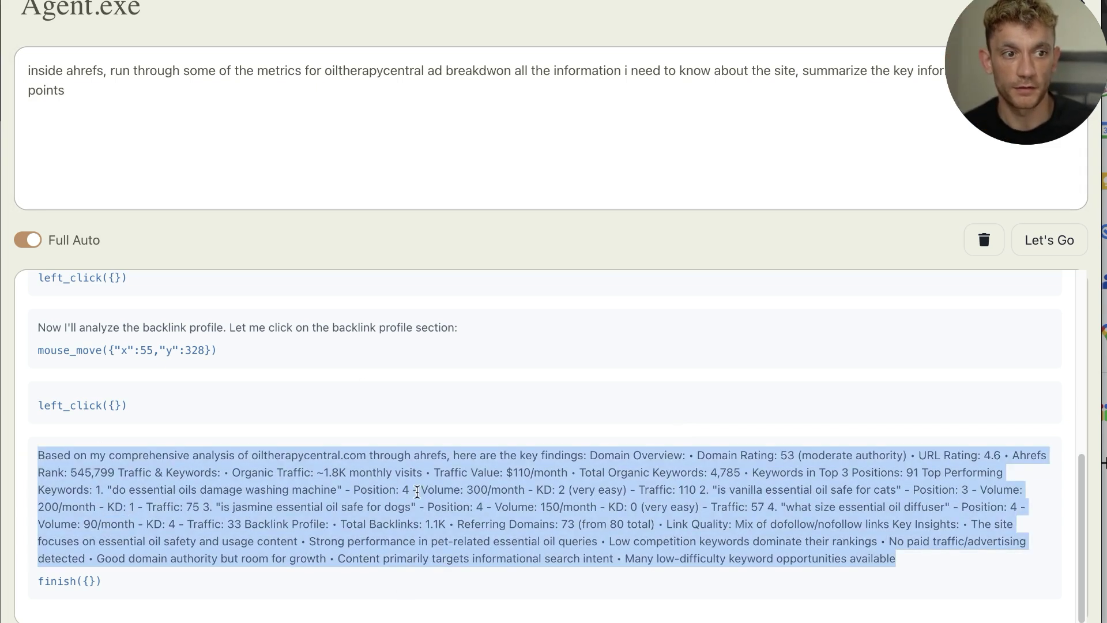
{"action": "left_click", "coordinate": [1103, 462]}
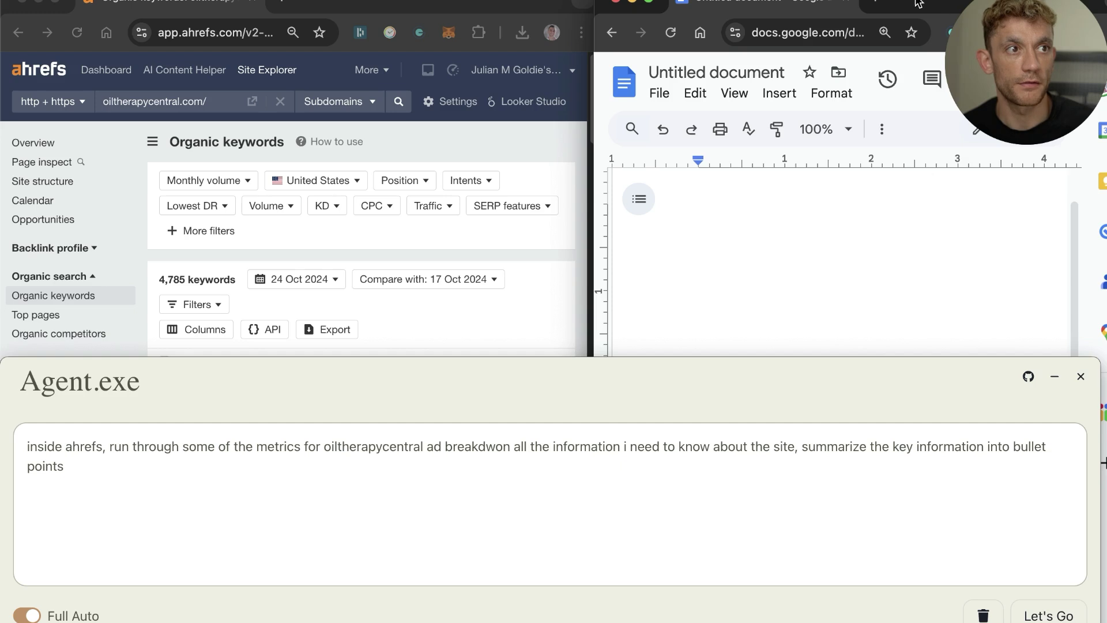
Step: Paste the audit summary into the Untitled document and review its Domain Overview metrics
{"action": "left_click", "coordinate": [37, 358]}
{"action": "key", "text": "ctrl+v"}
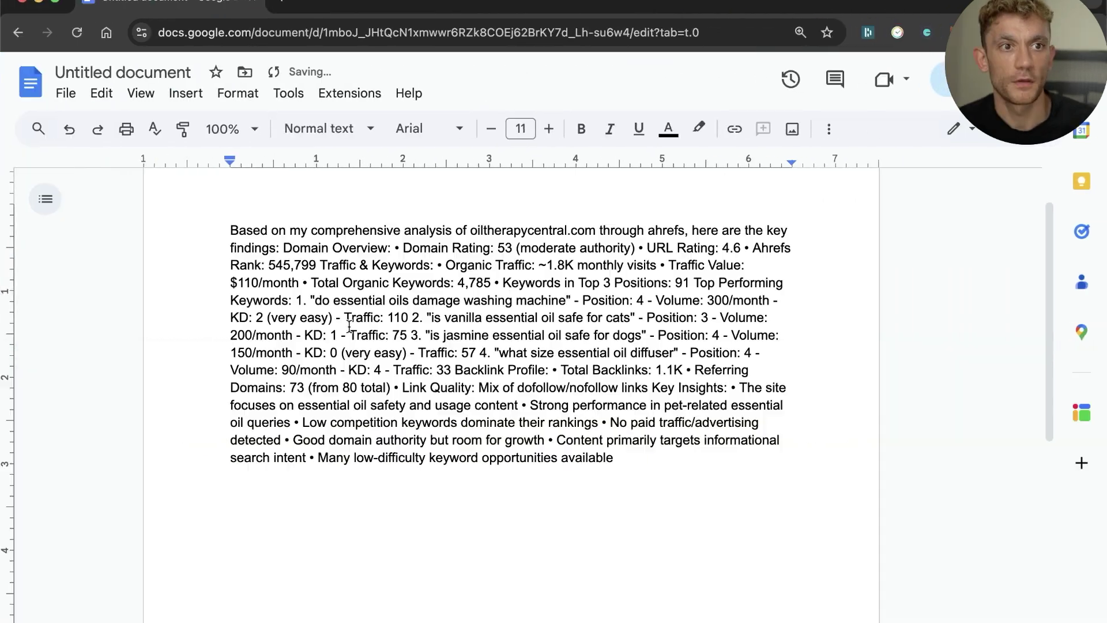
{"action": "left_click_drag", "start_coordinate": [164, 203], "coordinate": [466, 267]}
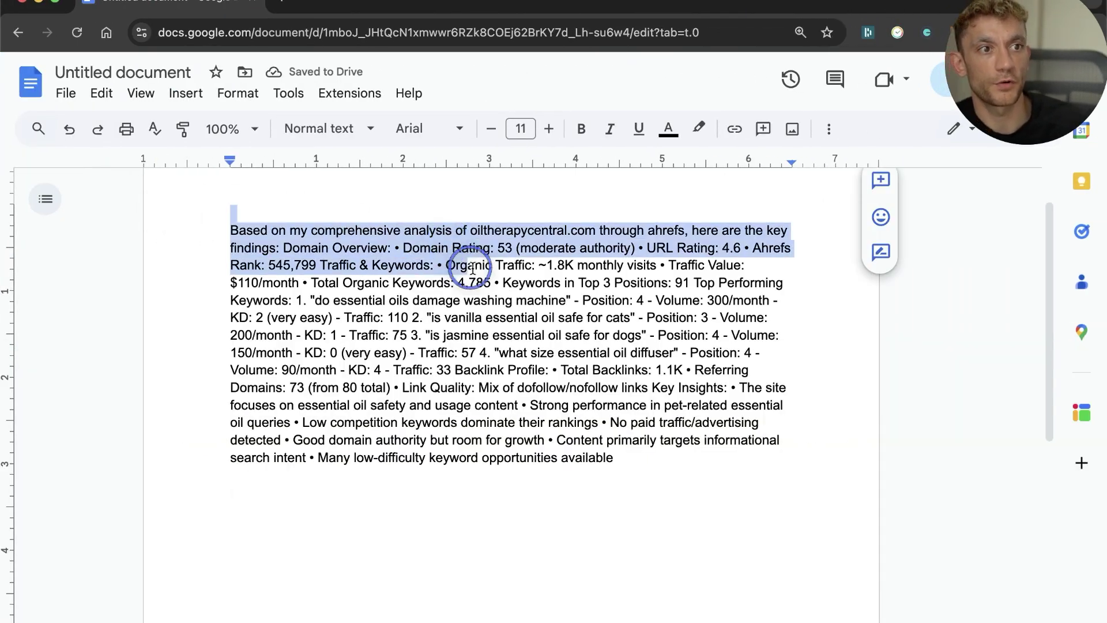
{"action": "scroll", "coordinate": [463, 264], "scroll_direction": "up", "scroll_amount": 3}
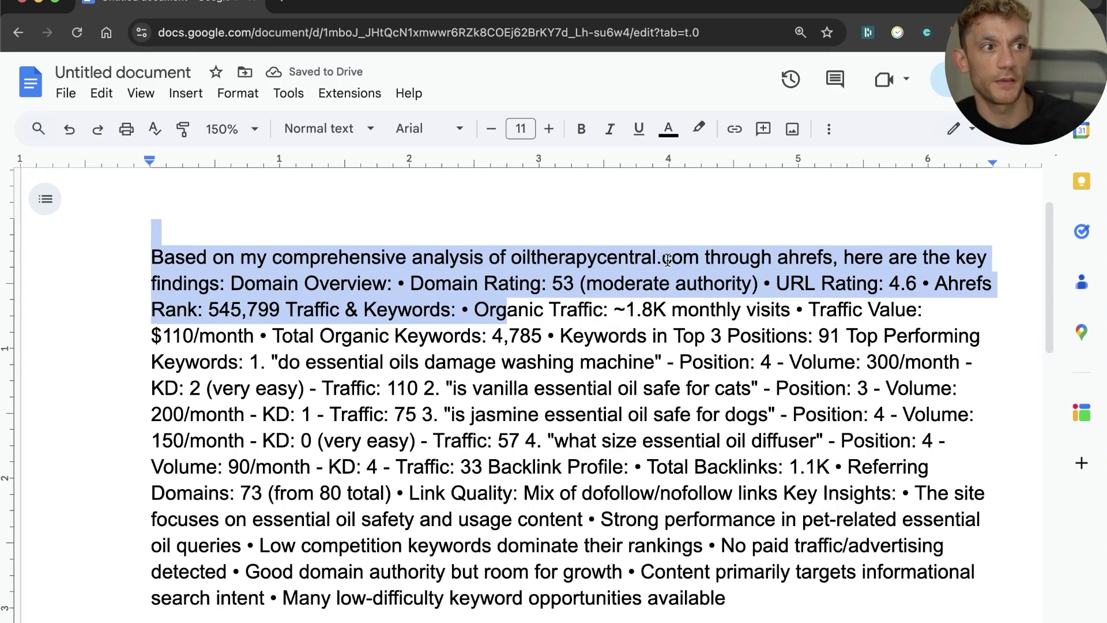
{"action": "left_click", "coordinate": [557, 337]}
{"action": "left_click_drag", "start_coordinate": [232, 283], "coordinate": [380, 299]}
{"action": "left_click", "coordinate": [322, 309]}
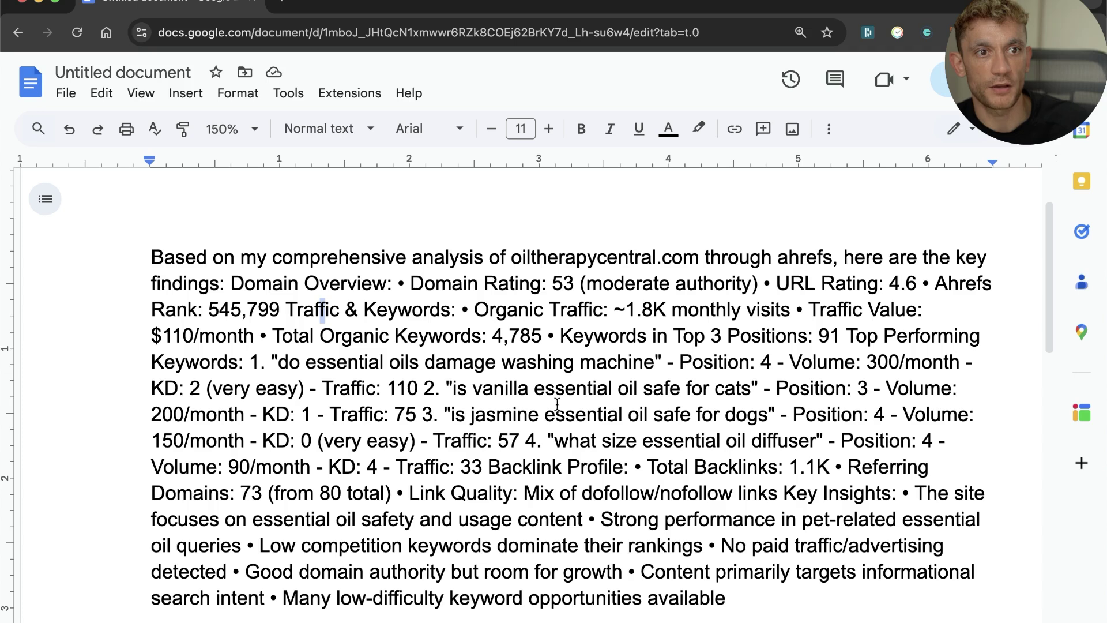
Step: Review the top keyword, link quality and Key Insights sections, then return to Ahrefs
{"action": "left_click_drag", "start_coordinate": [265, 361], "coordinate": [960, 443]}
{"action": "left_click_drag", "start_coordinate": [394, 493], "coordinate": [732, 573]}
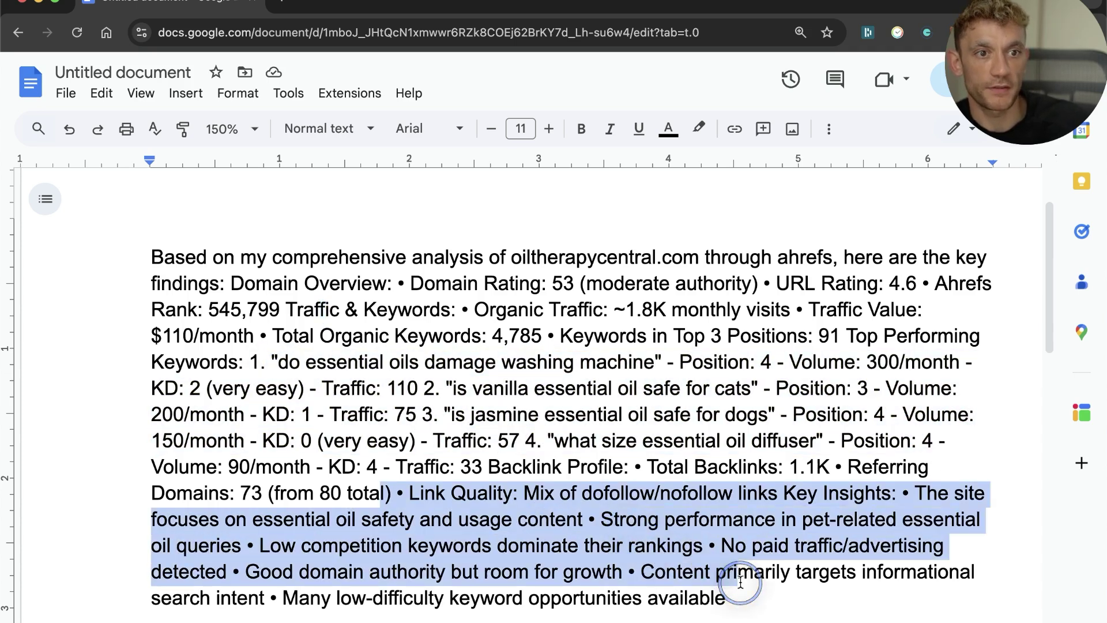
{"action": "left_click", "coordinate": [739, 571]}
{"action": "left_click_drag", "start_coordinate": [910, 493], "coordinate": [728, 618]}
{"action": "triple_click", "coordinate": [425, 373]}
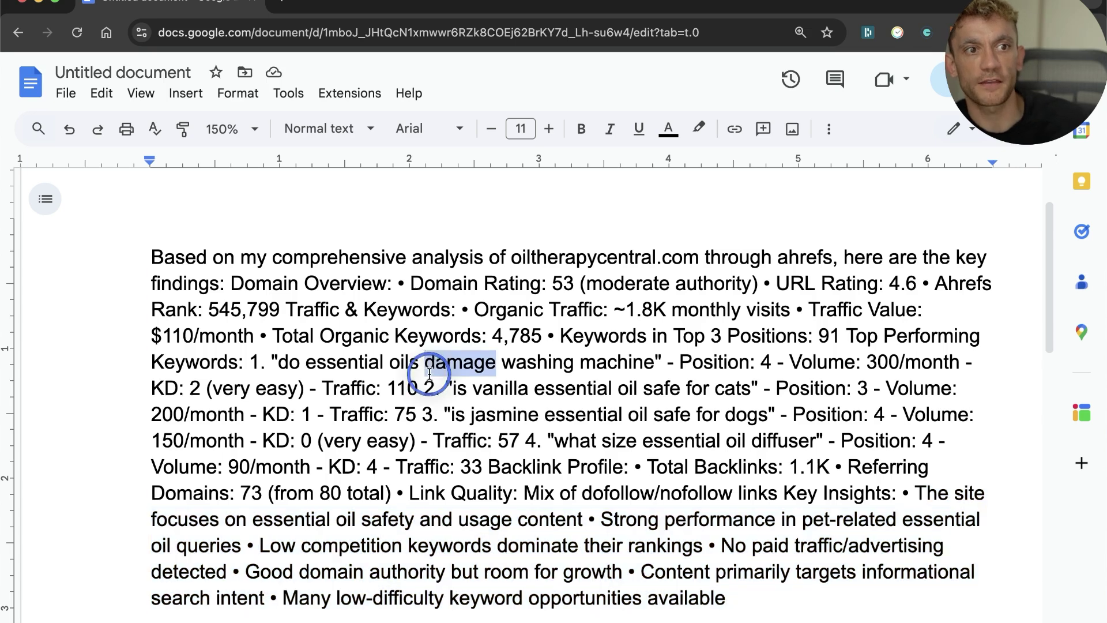
{"action": "left_click", "coordinate": [272, 336]}
{"action": "left_click_drag", "start_coordinate": [148, 257], "coordinate": [848, 600]}
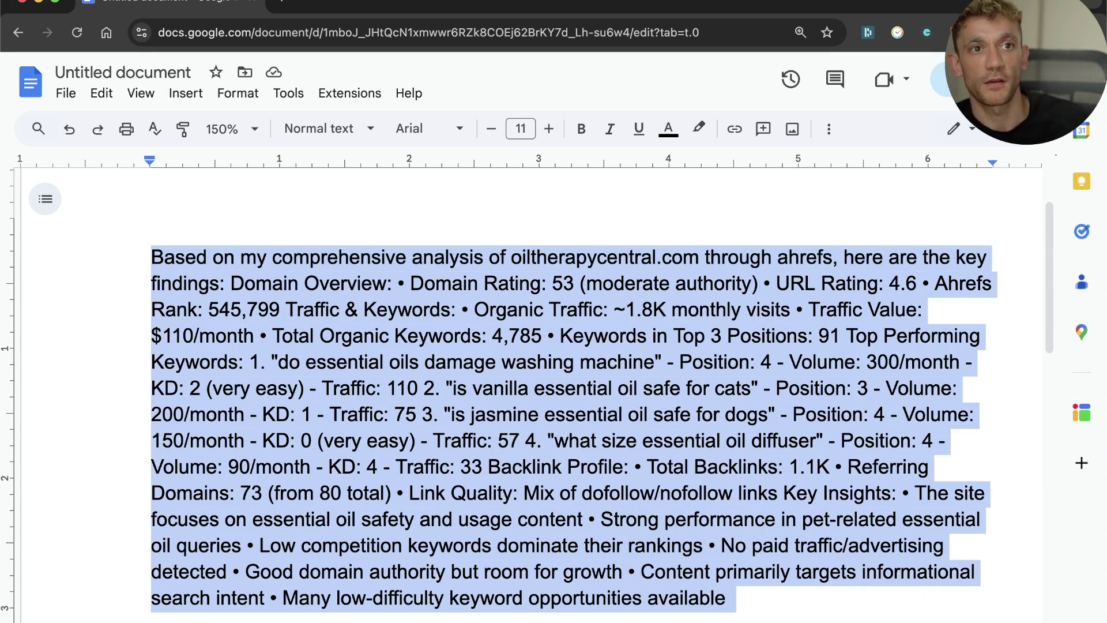
{"action": "key", "text": "super+Tab"}
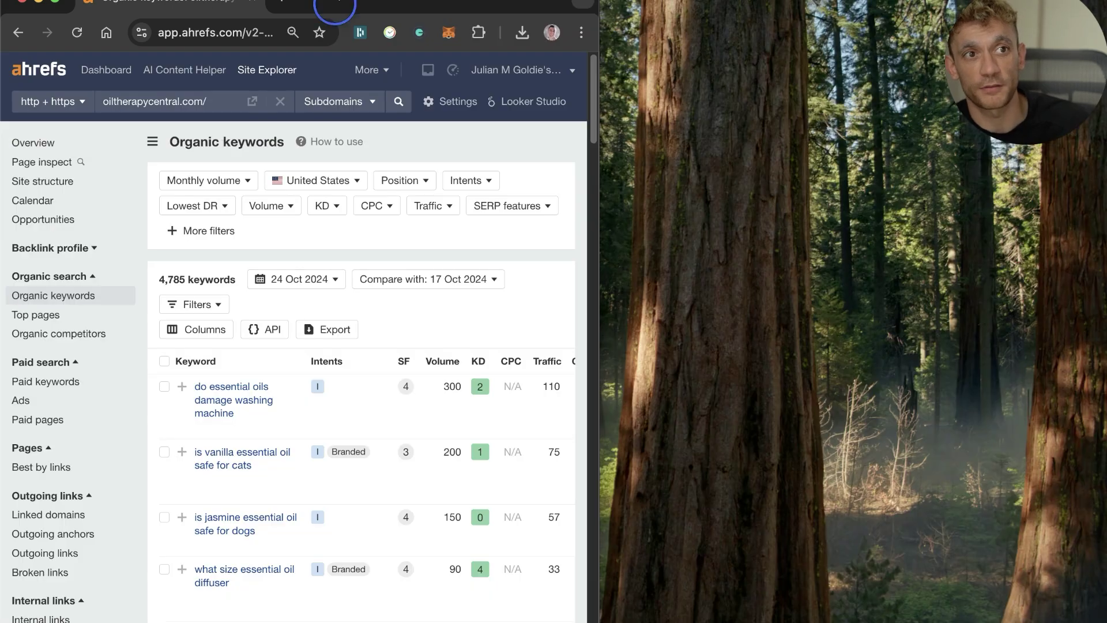
Step: Maximise the browser, bring back the agent log and highlight its initial metrics overview
{"action": "double_click", "coordinate": [335, 7]}
{"action": "key", "text": "super+Tab"}
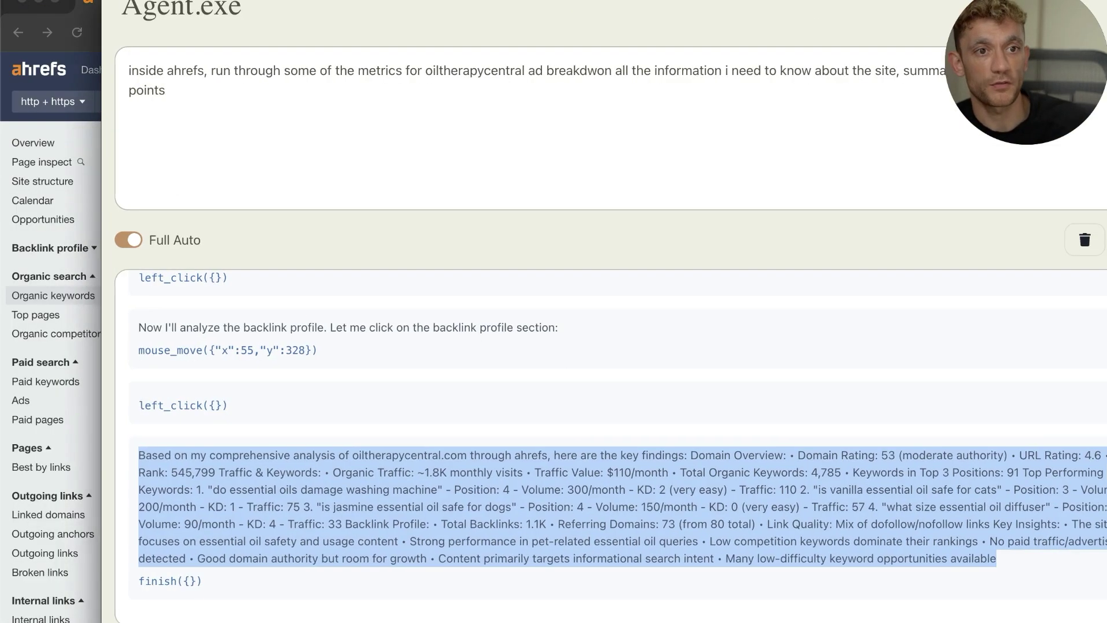
{"action": "scroll", "coordinate": [395, 420], "scroll_direction": "up", "scroll_amount": 10}
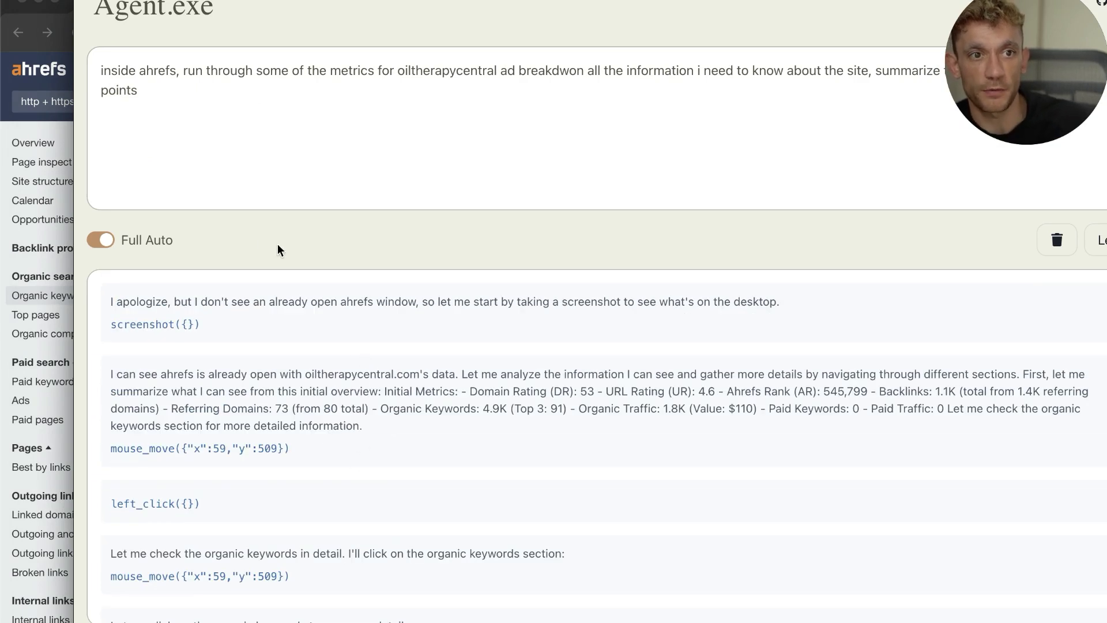
{"action": "scroll", "coordinate": [262, 386], "scroll_direction": "down", "scroll_amount": 2}
{"action": "scroll", "coordinate": [262, 337], "scroll_direction": "up", "scroll_amount": 2}
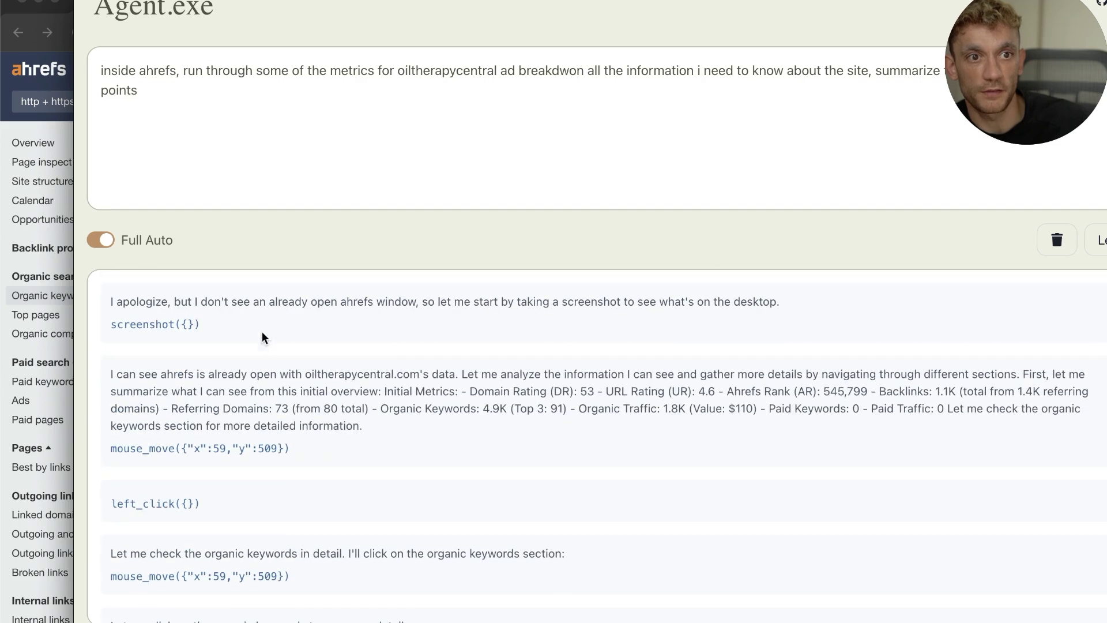
{"action": "triple_click", "coordinate": [272, 368]}
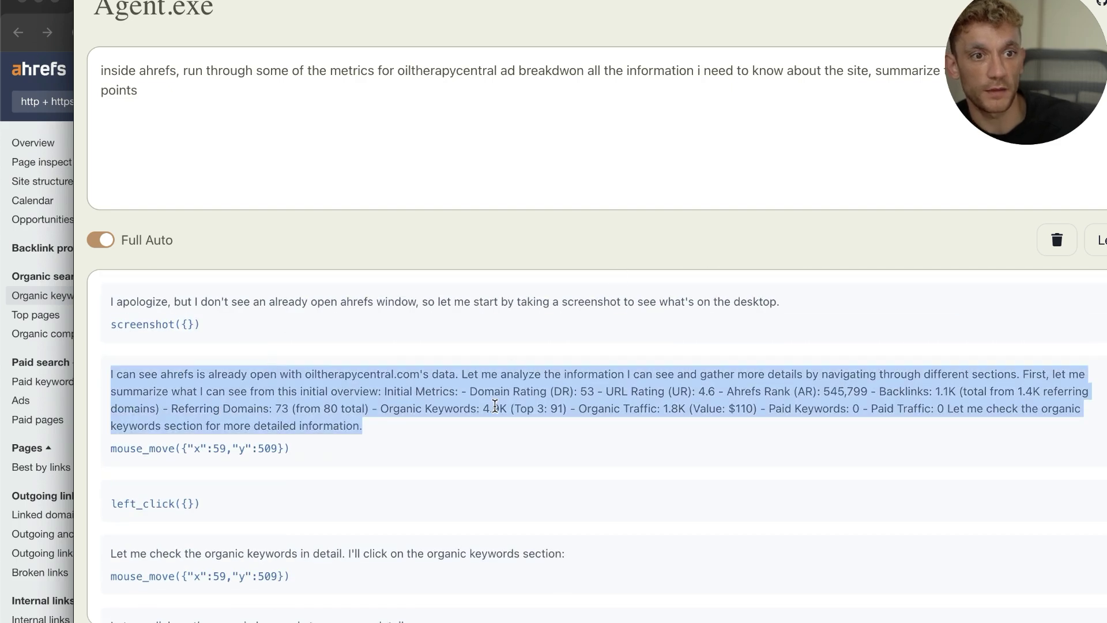
Step: Highlight the organic keywords steps and then the agent's final summary paragraph
{"action": "scroll", "coordinate": [486, 411], "scroll_direction": "down", "scroll_amount": 3}
{"action": "triple_click", "coordinate": [323, 390]}
{"action": "scroll", "coordinate": [351, 391], "scroll_direction": "down", "scroll_amount": 2}
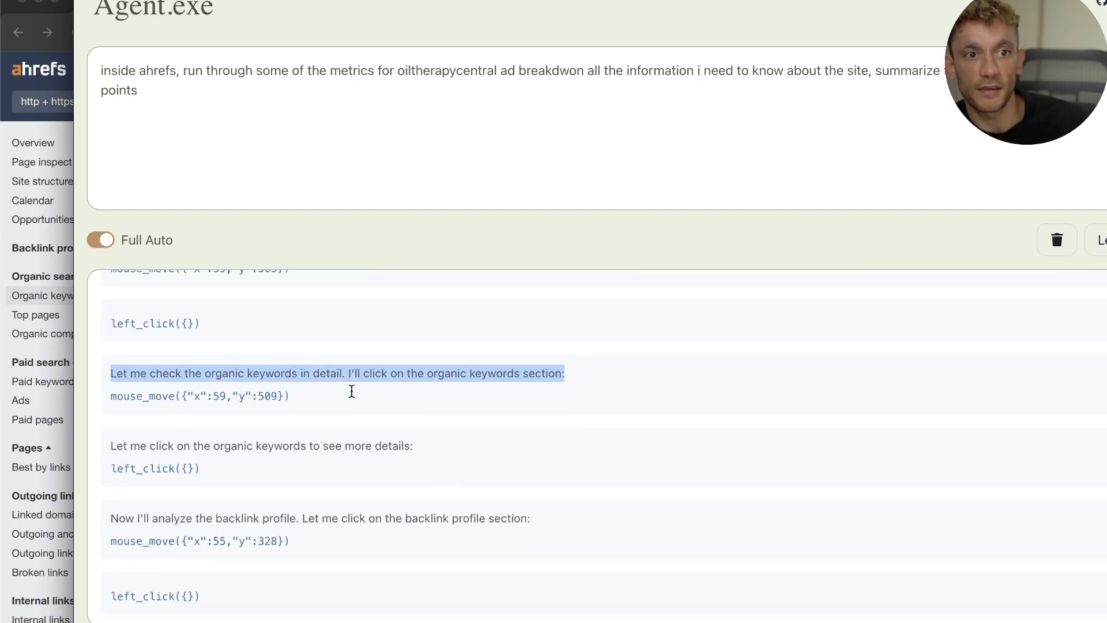
{"action": "left_click", "coordinate": [352, 399]}
{"action": "triple_click", "coordinate": [352, 399]}
{"action": "scroll", "coordinate": [413, 457], "scroll_direction": "down", "scroll_amount": 2}
{"action": "left_click", "coordinate": [388, 365]}
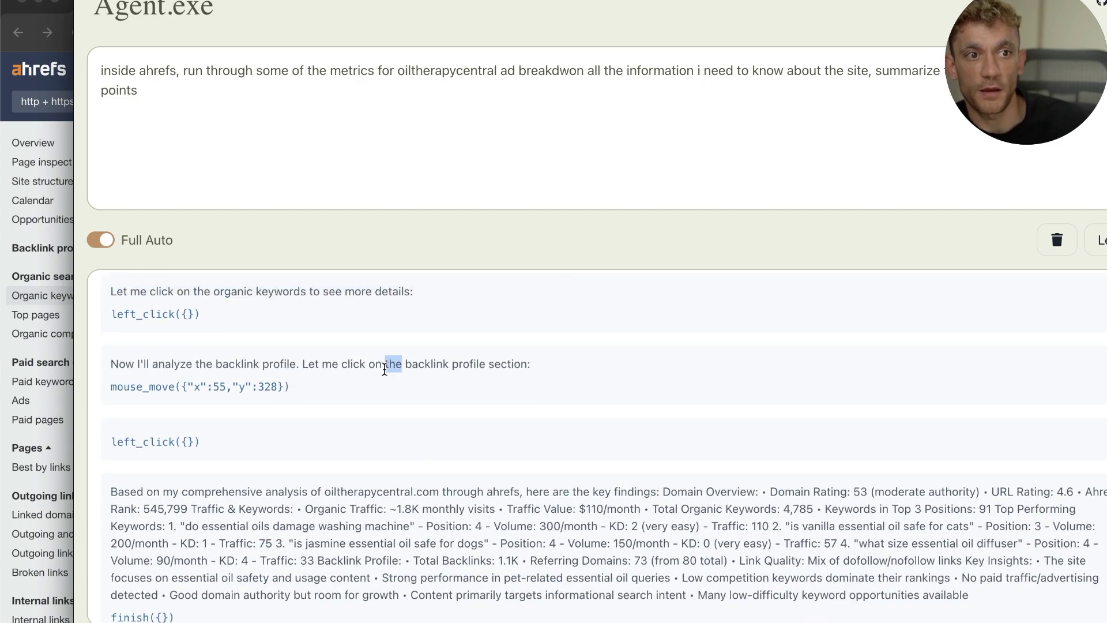
{"action": "scroll", "coordinate": [438, 418], "scroll_direction": "down", "scroll_amount": 1}
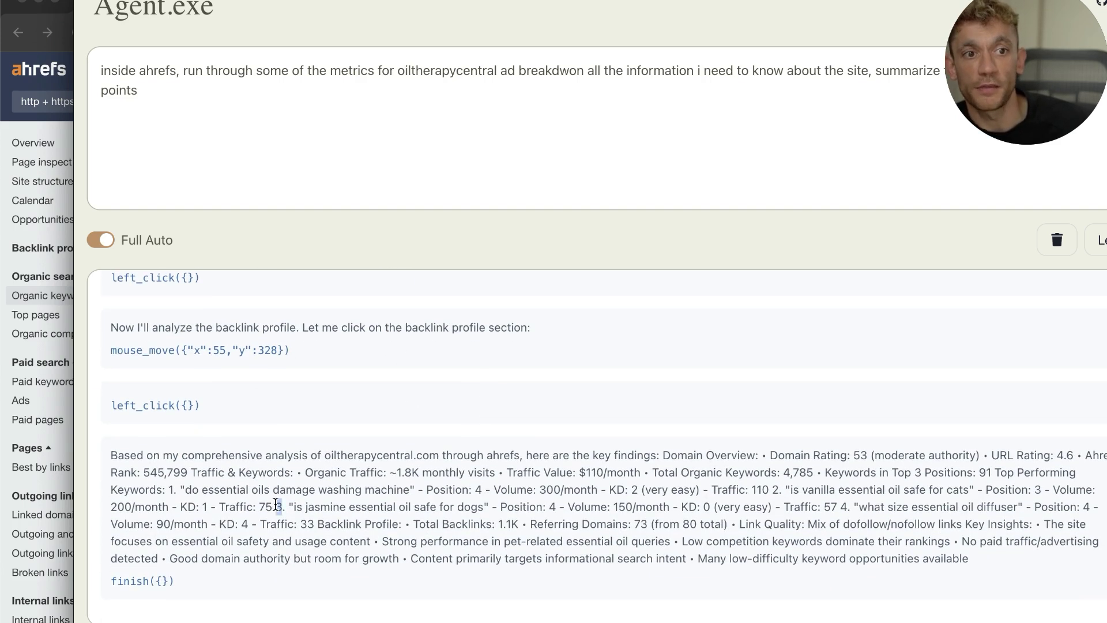
{"action": "triple_click", "coordinate": [288, 509]}
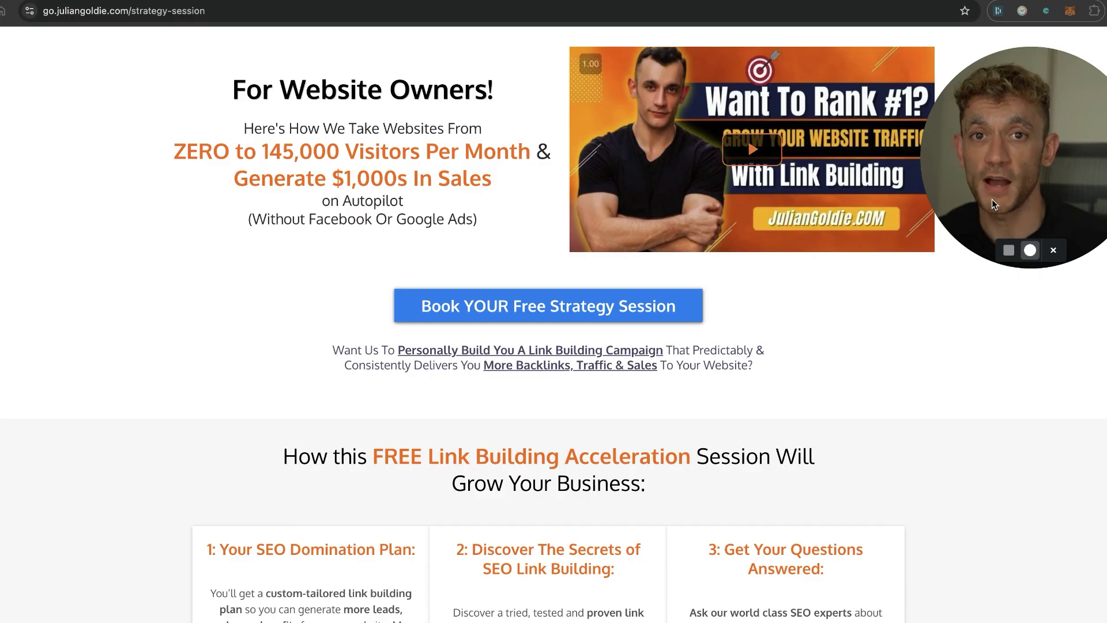
Step: Zoom in on the strategy session page and scroll down to its six benefit cards
{"action": "key", "text": "ctrl+plus"}
{"action": "key", "text": "ctrl+plus"}
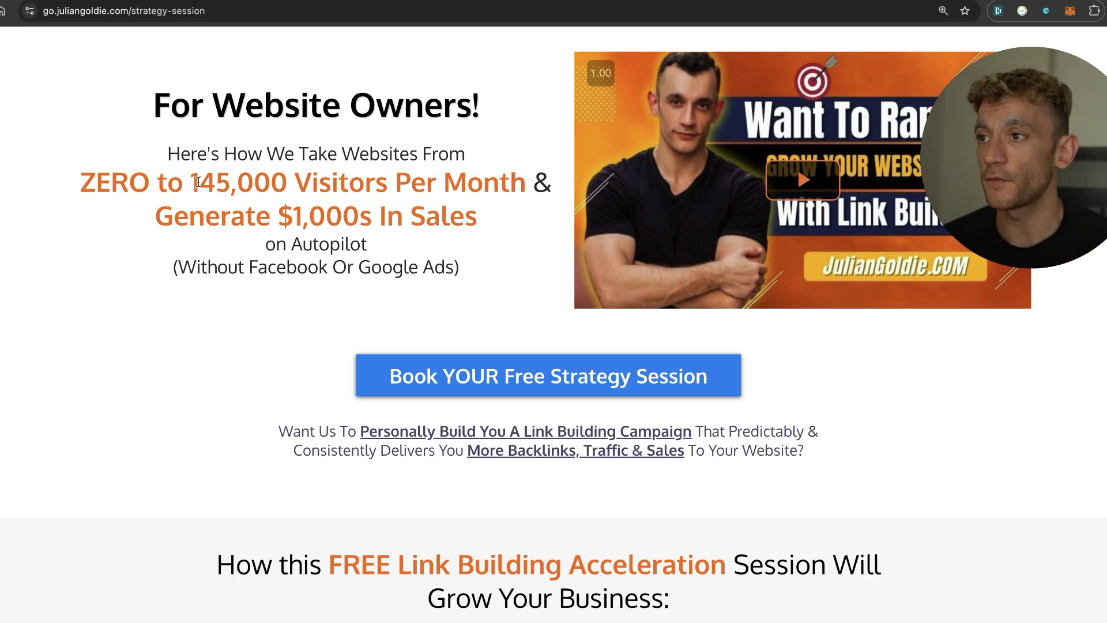
{"action": "scroll", "coordinate": [276, 245], "scroll_direction": "down", "scroll_amount": 8}
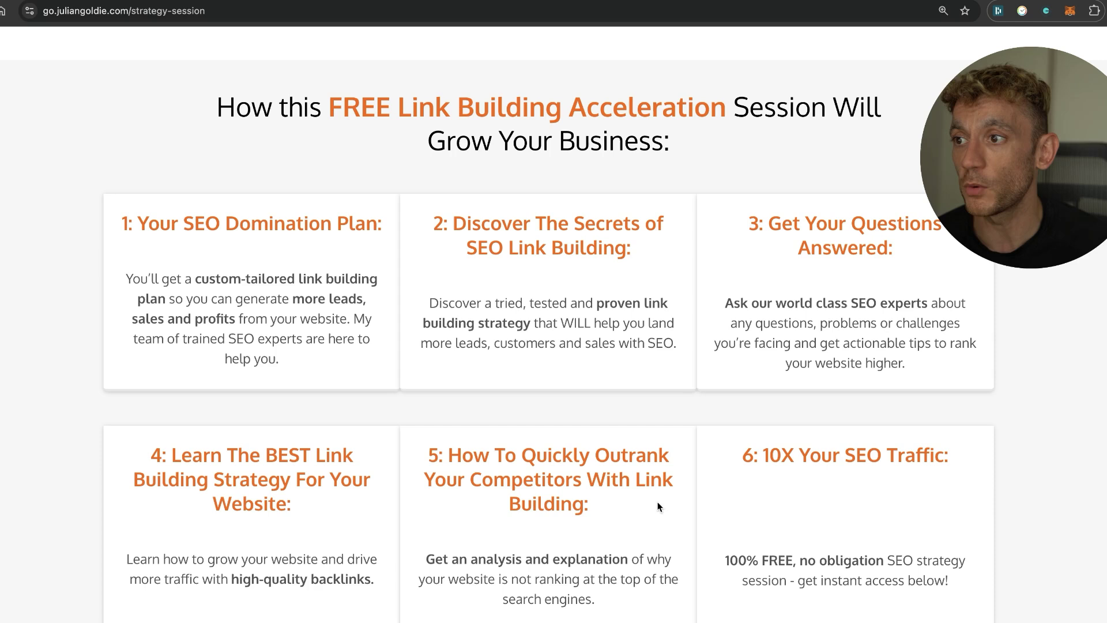
{"action": "left_click", "coordinate": [678, 487]}
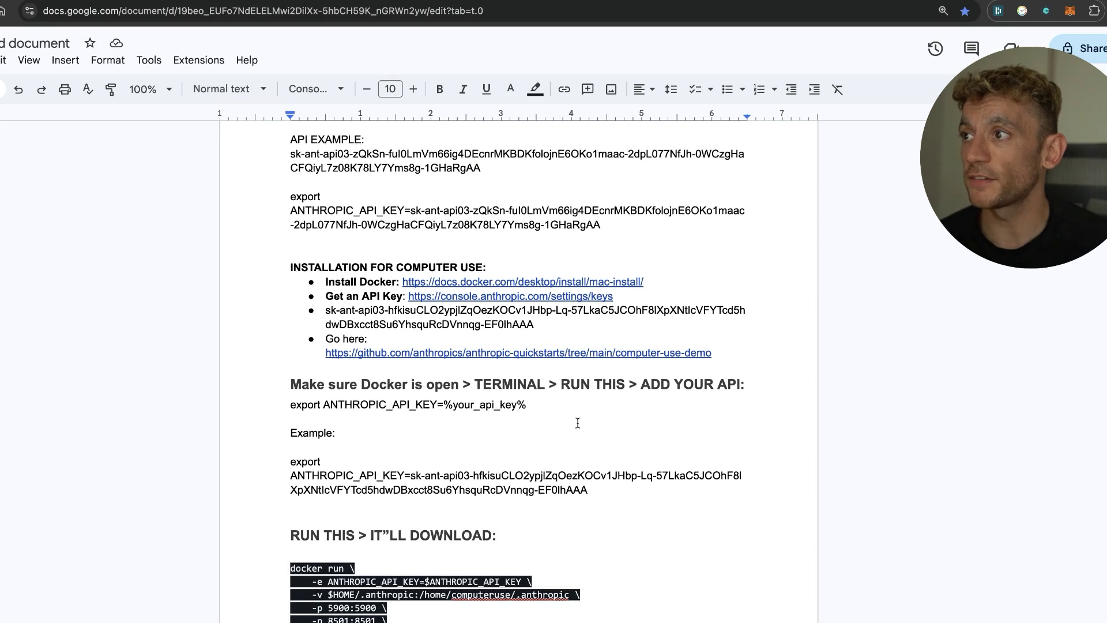
Step: Highlight the INSTALLATION FOR COMPUTER USE section, reach the docker run command, then scroll back up
{"action": "scroll", "coordinate": [578, 423], "scroll_direction": "down", "scroll_amount": 2}
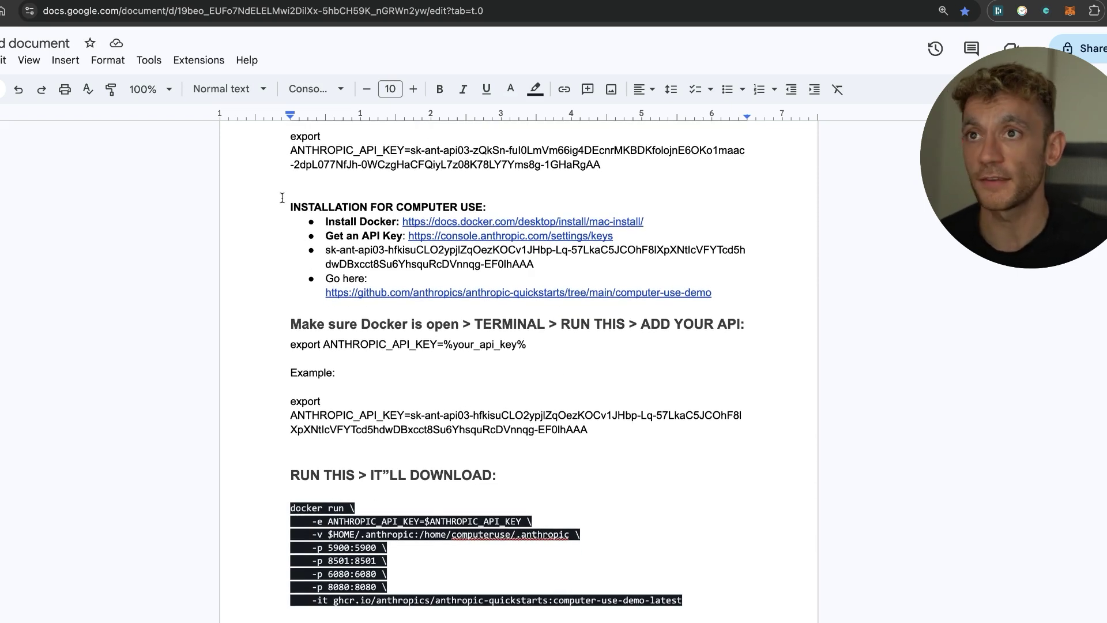
{"action": "left_click_drag", "start_coordinate": [257, 207], "coordinate": [737, 286]}
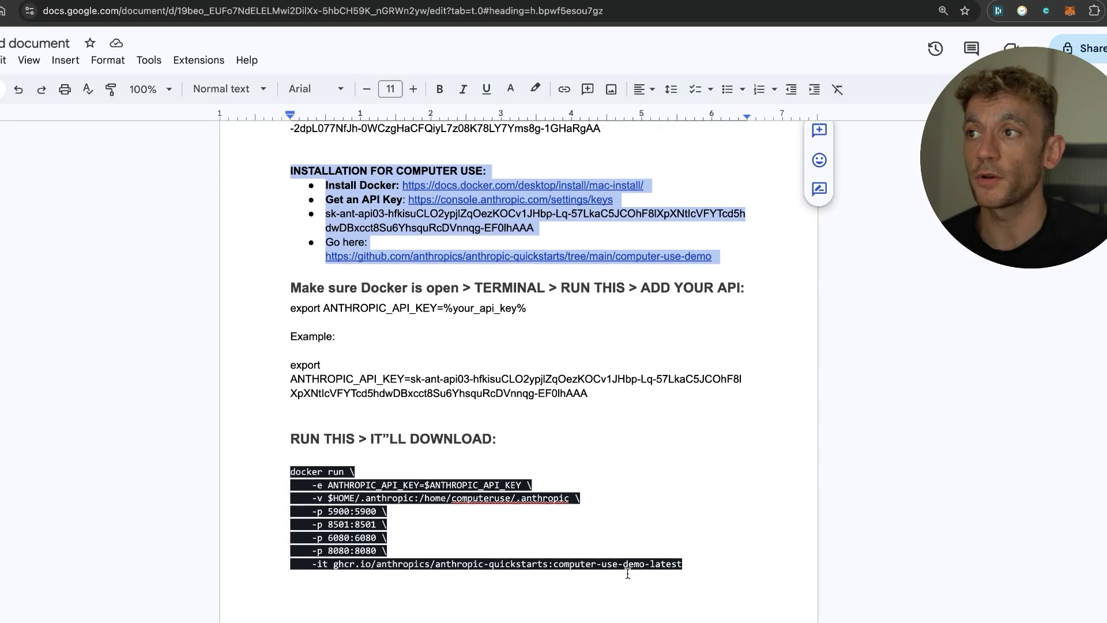
{"action": "scroll", "coordinate": [627, 573], "scroll_direction": "down", "scroll_amount": 5}
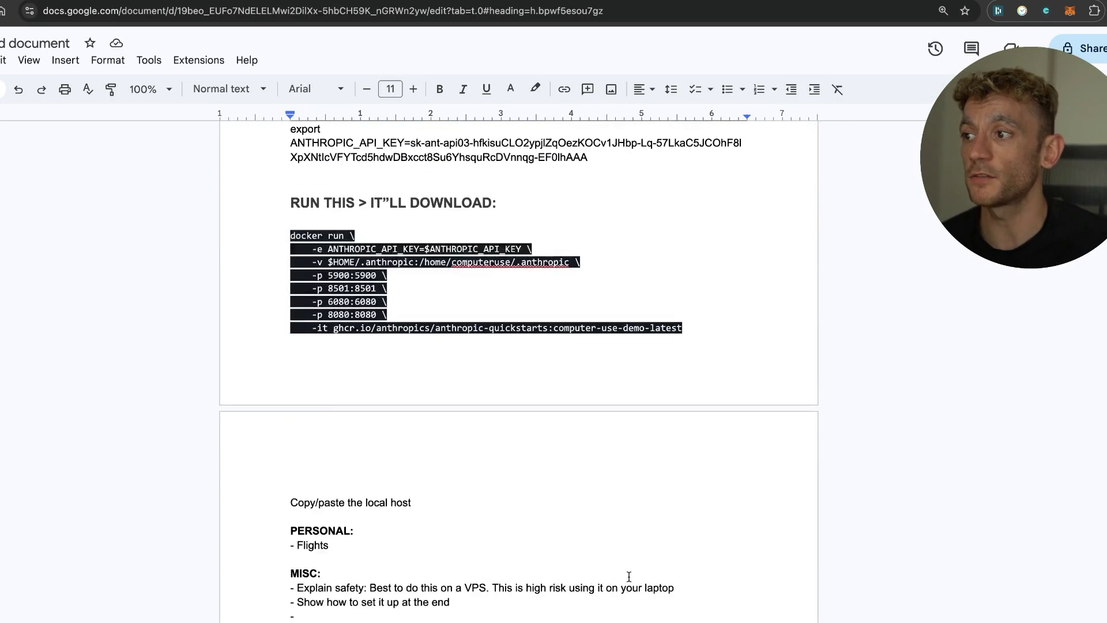
{"action": "scroll", "coordinate": [629, 576], "scroll_direction": "down", "scroll_amount": 10}
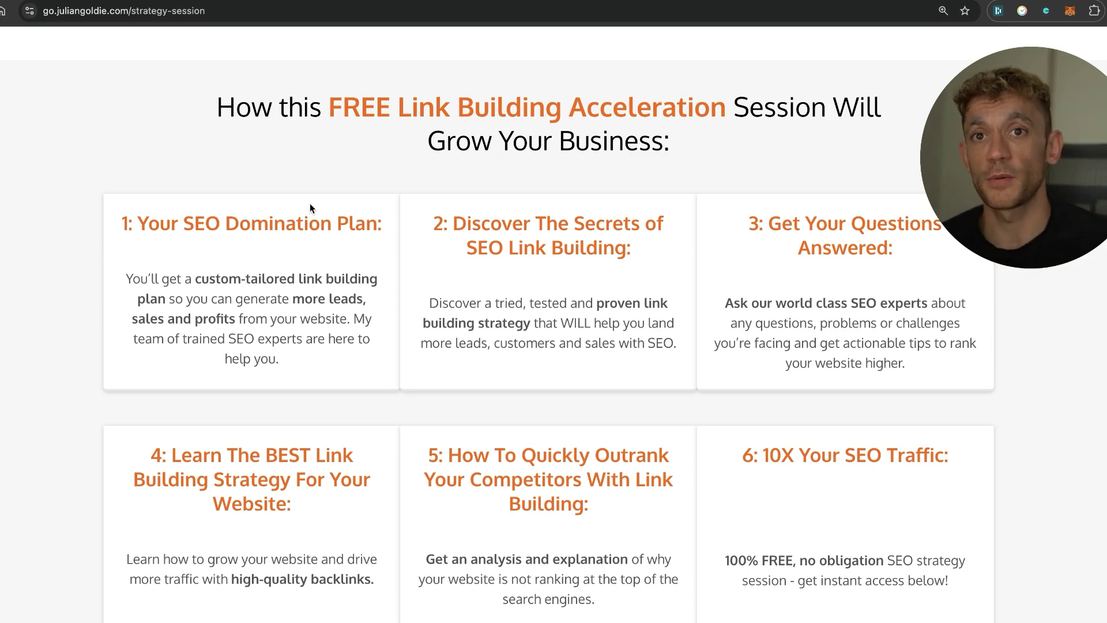
{"action": "scroll", "coordinate": [316, 198], "scroll_direction": "up", "scroll_amount": 8}
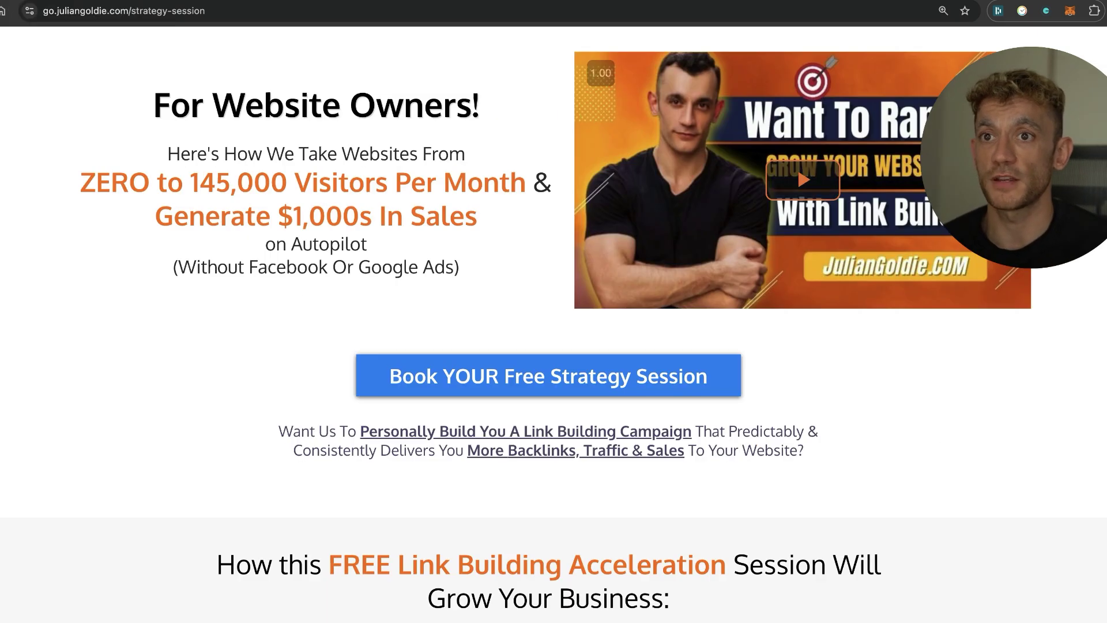